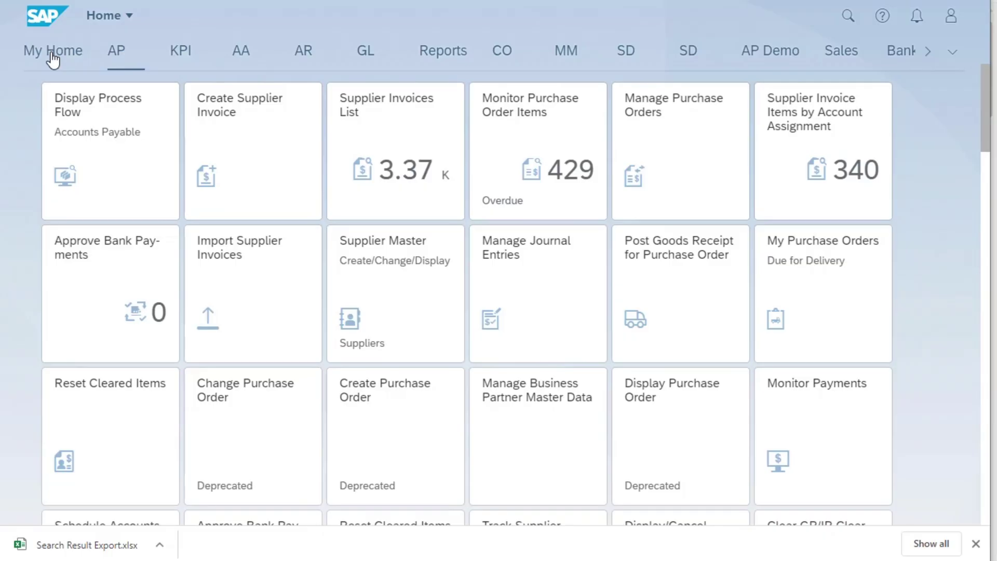
Step: From the My Home group, review the Home Page display options in the user settings and the full list of home page groups
click(52, 59)
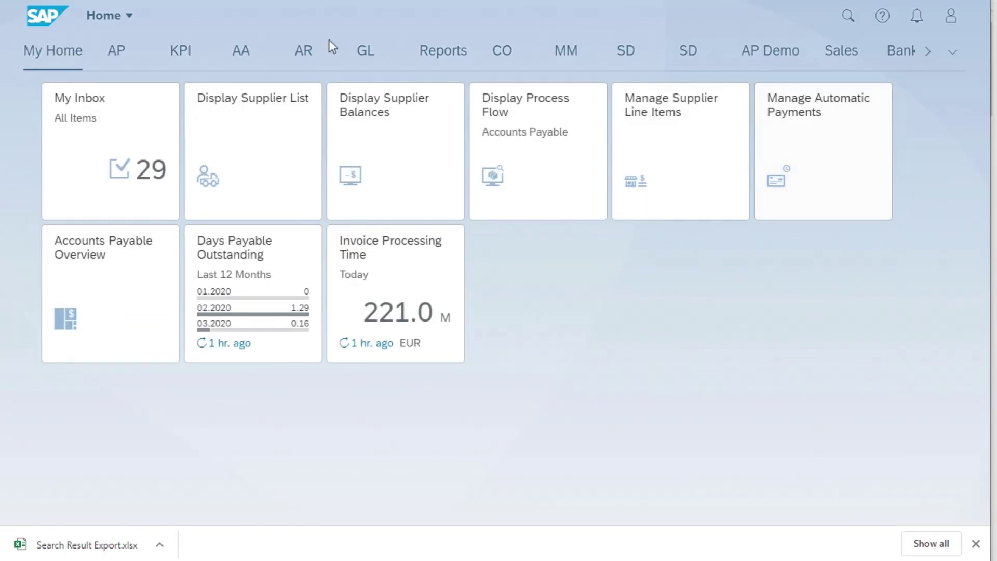
click(950, 15)
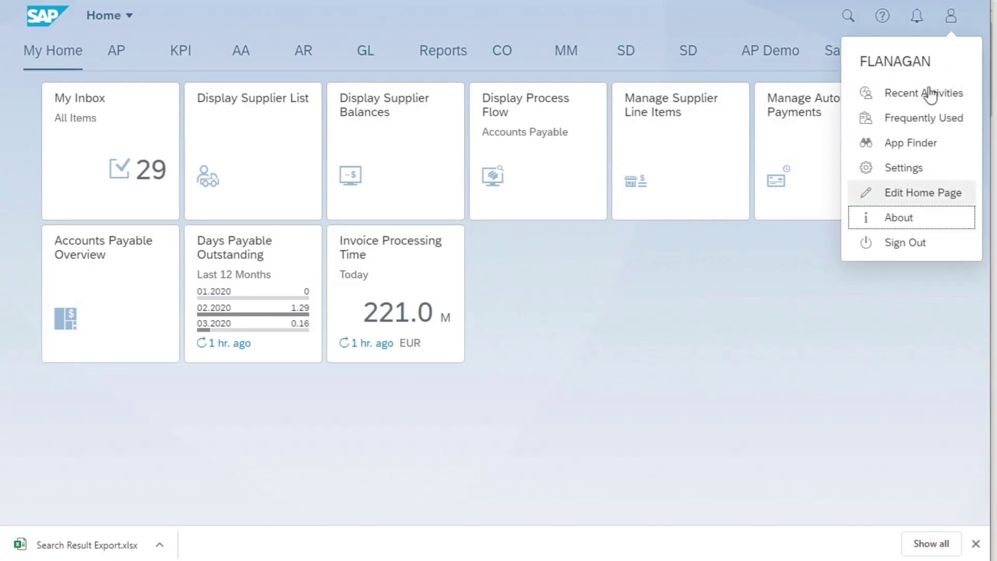
click(908, 167)
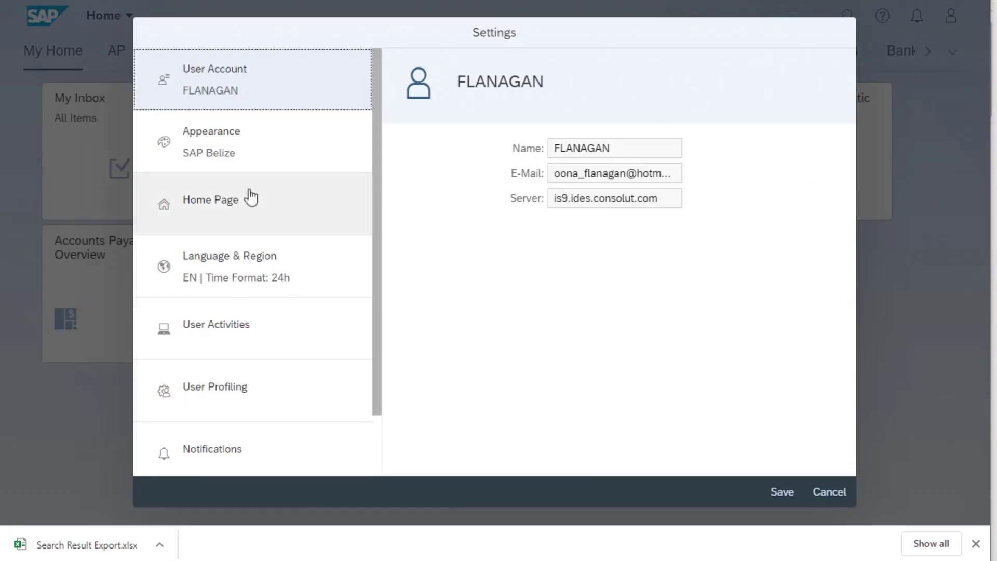
click(226, 199)
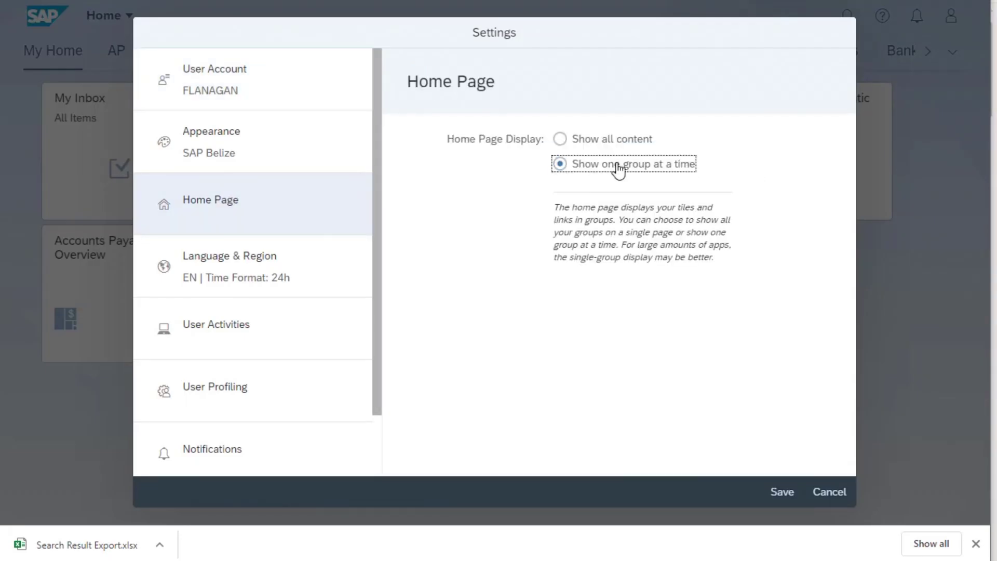
click(827, 494)
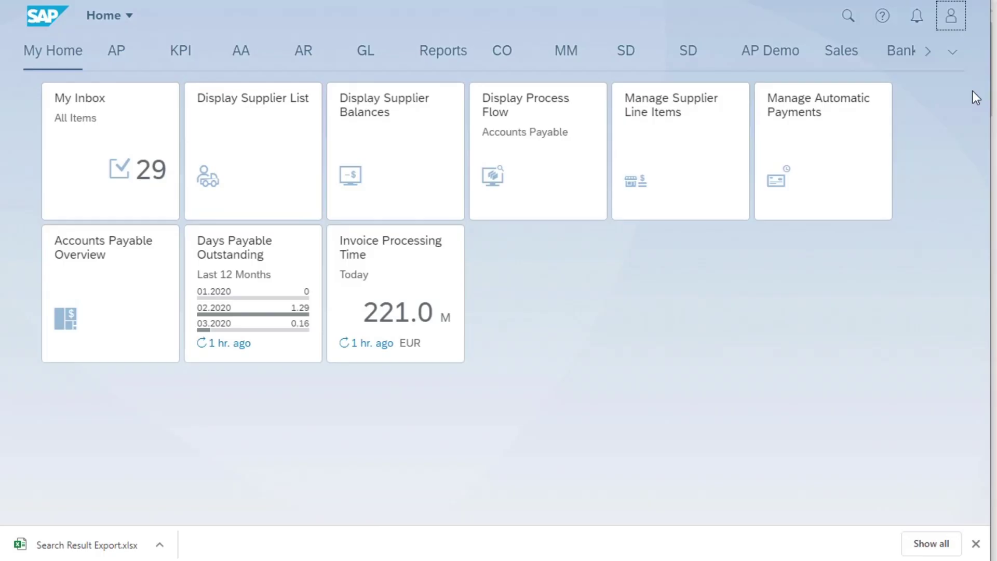
click(956, 58)
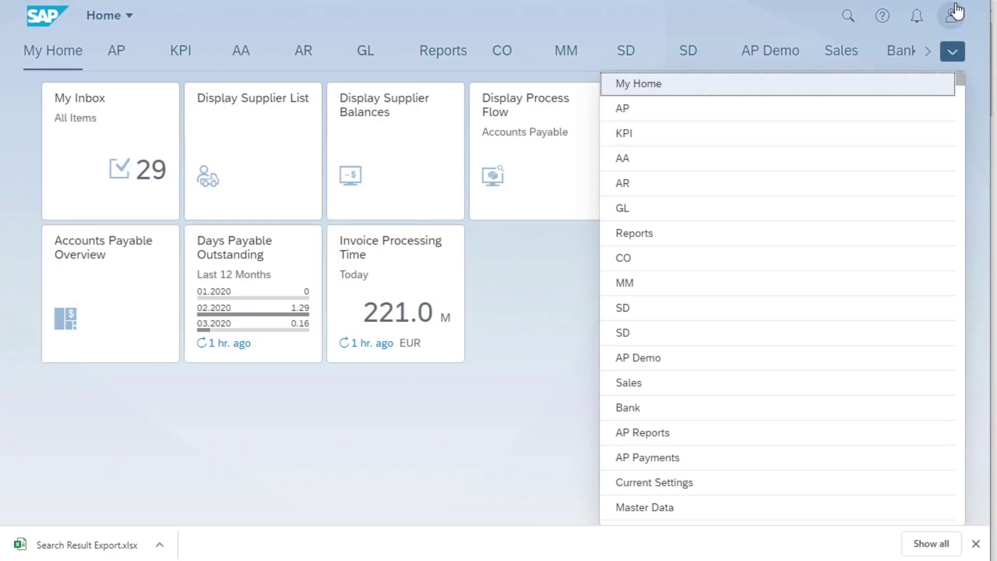
click(734, 16)
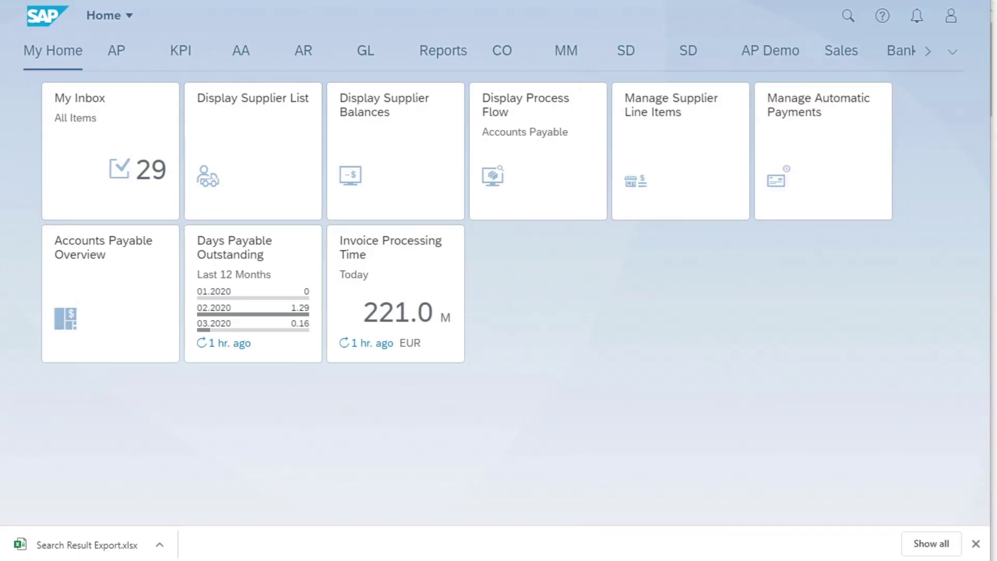
Step: Switch the home page to edit mode and look over the tiles of the My Home and AP groups
click(950, 17)
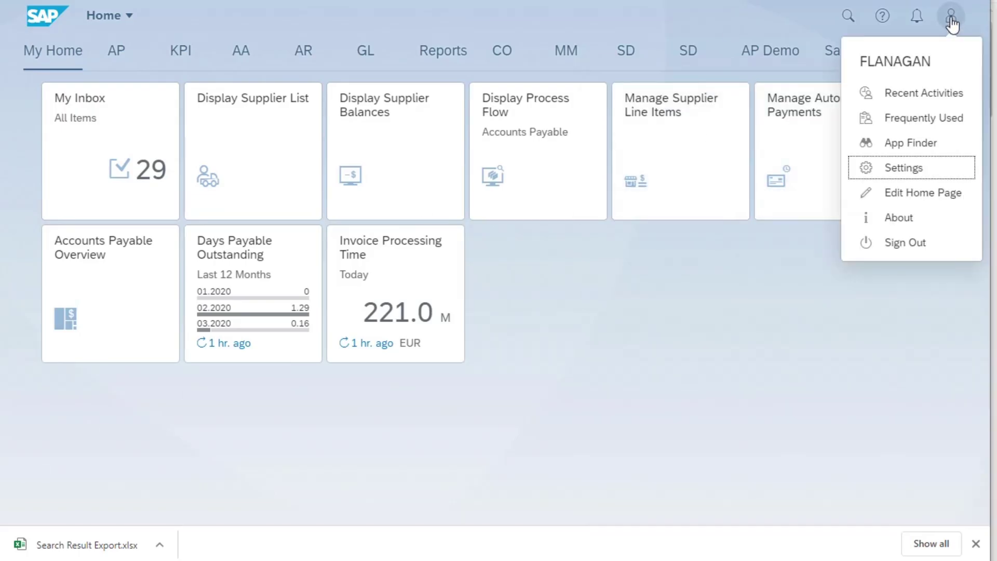
click(918, 199)
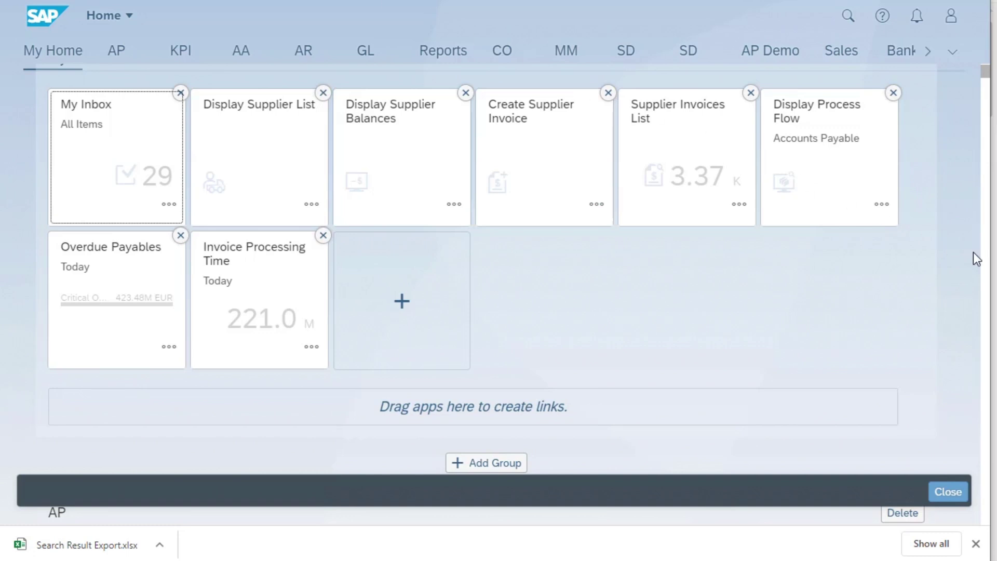
scroll(976, 258, down, 5)
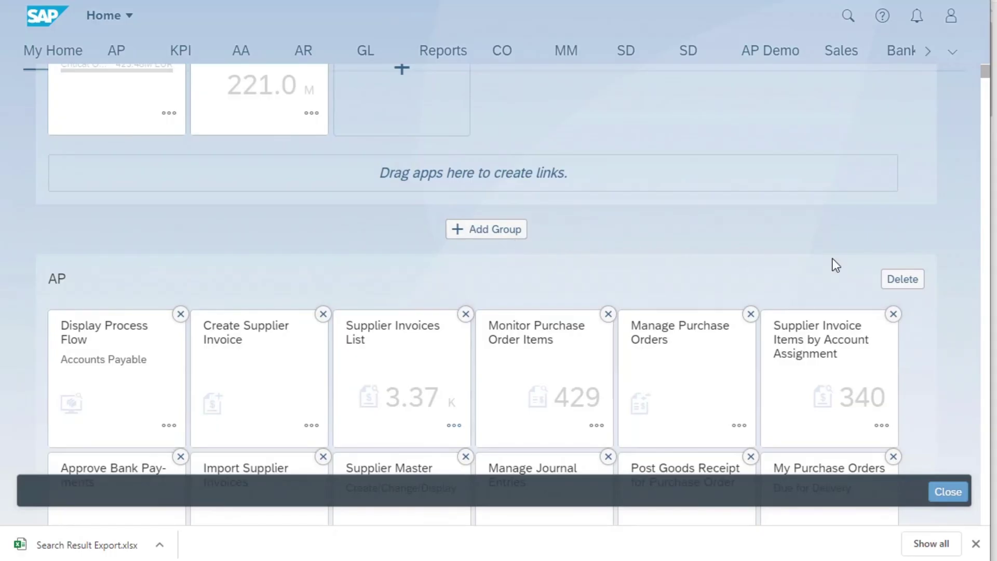
scroll(834, 265, up, 5)
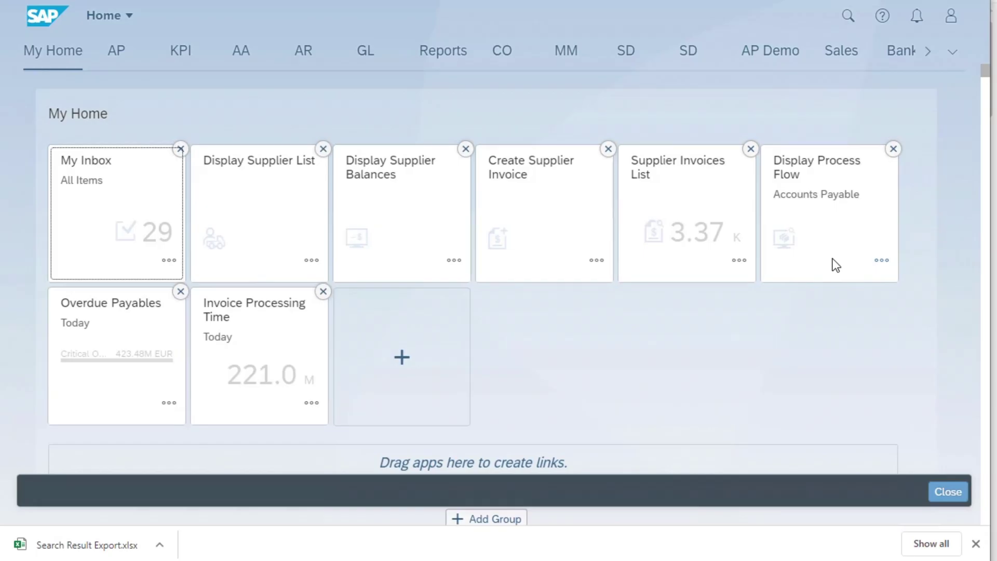
Step: Give the Display Supplier Balances tile in the My Home group the description "drilldown to items"
click(454, 261)
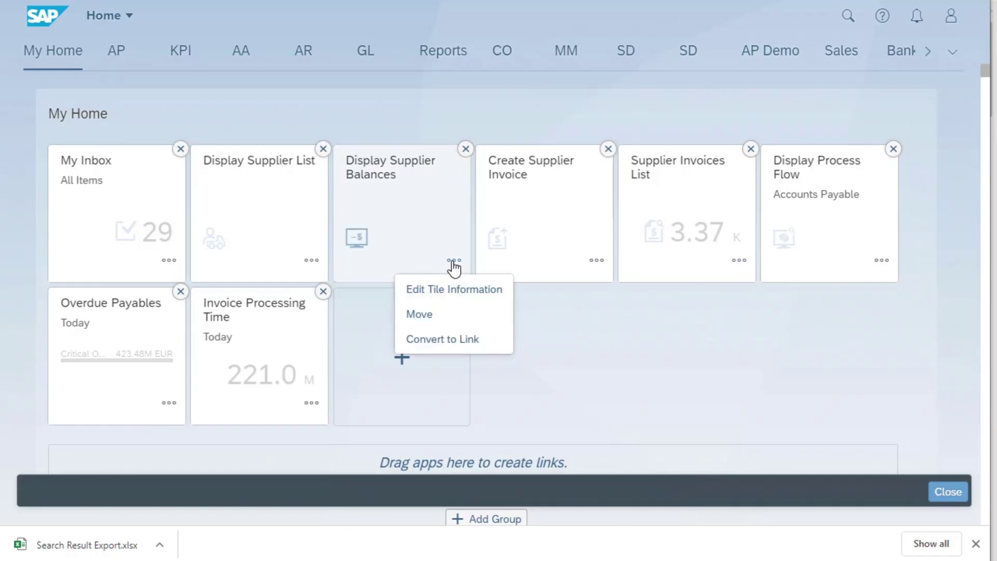
click(467, 290)
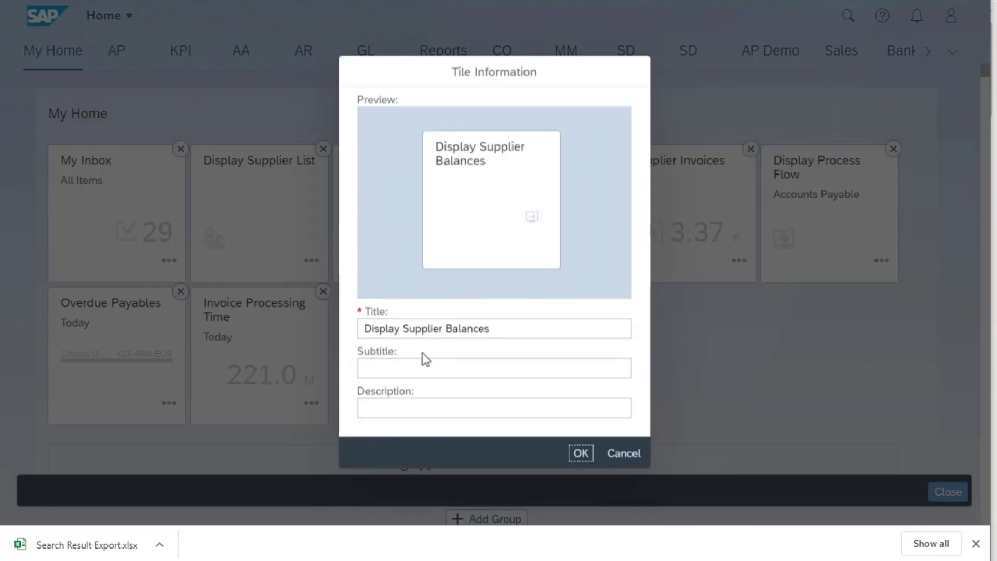
click(390, 405)
text(d)
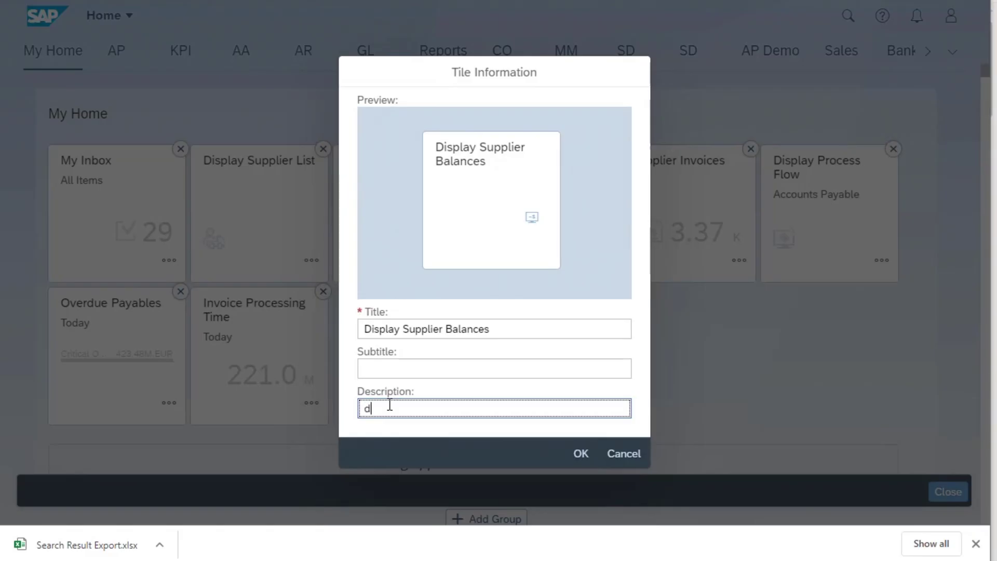
text(rilldown to l)
key(BackSpace)
key(BackSpace)
text(items)
key(Left)
key(Left)
key(Left)
key(Left)
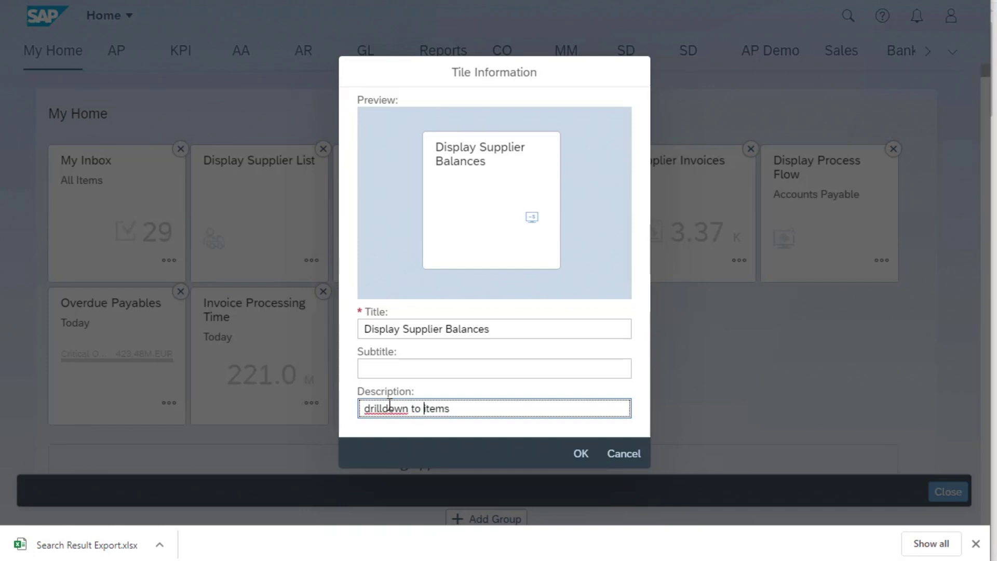
click(583, 459)
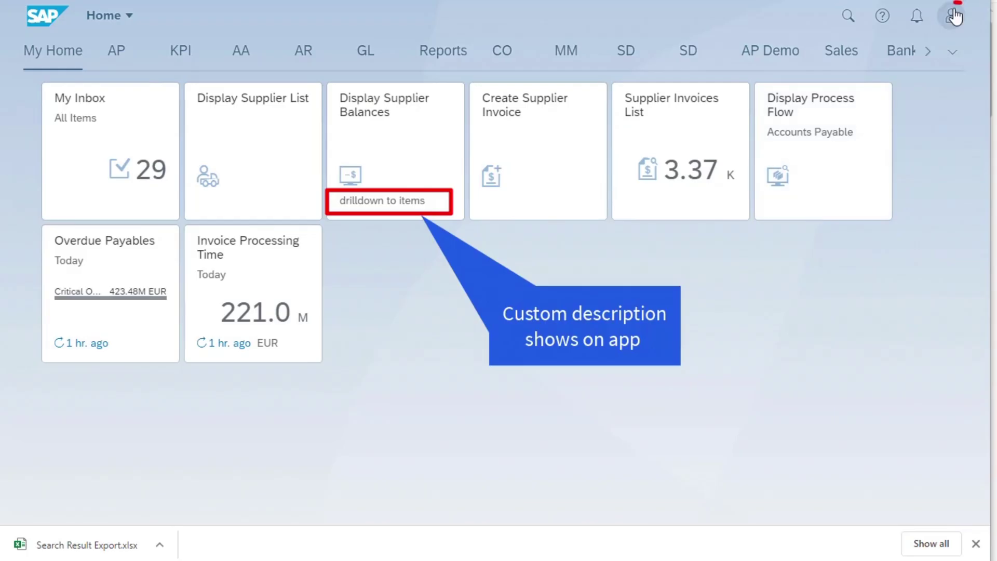
Step: Open the App Finder and search all catalogs for "supplier balances"
click(954, 17)
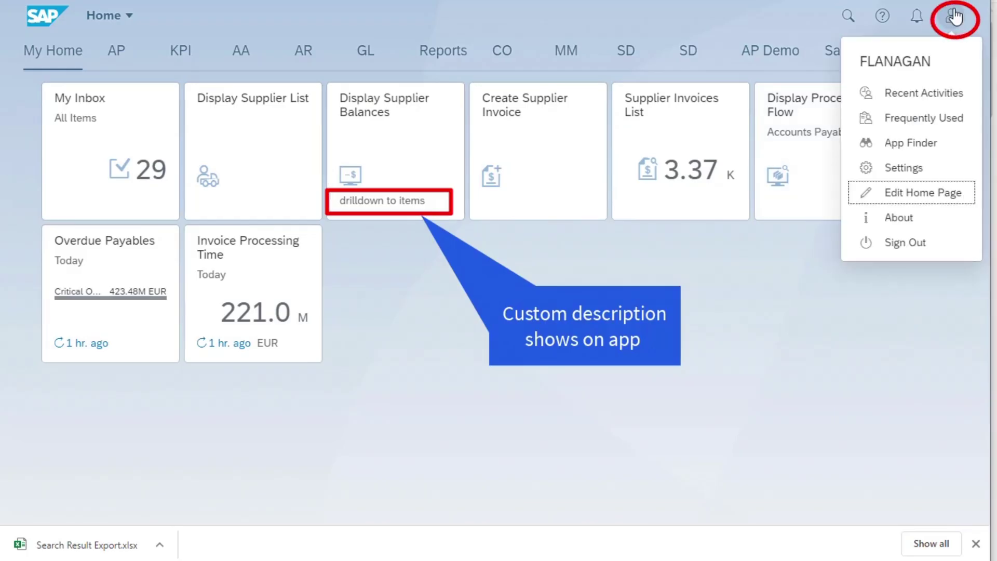
click(909, 143)
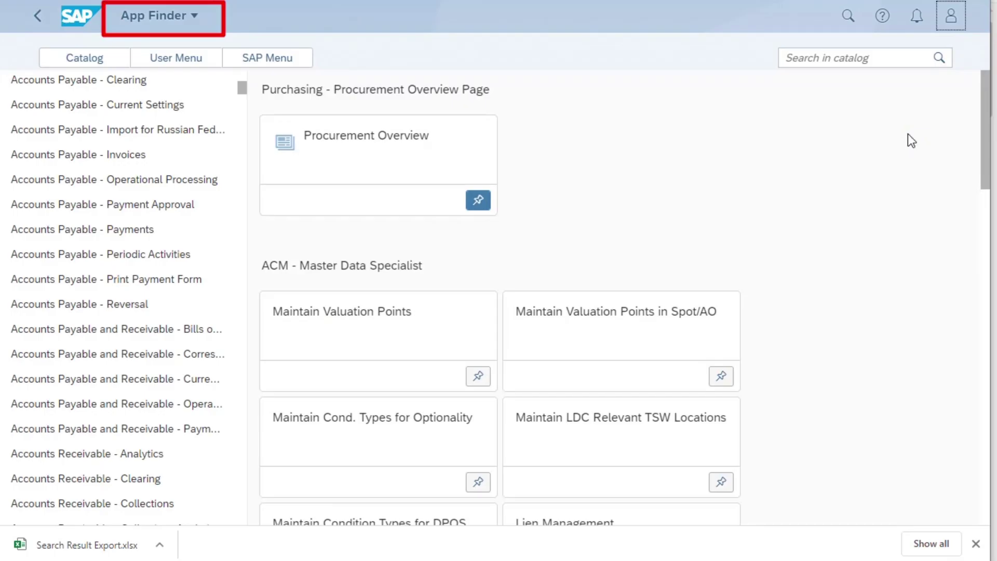
click(830, 52)
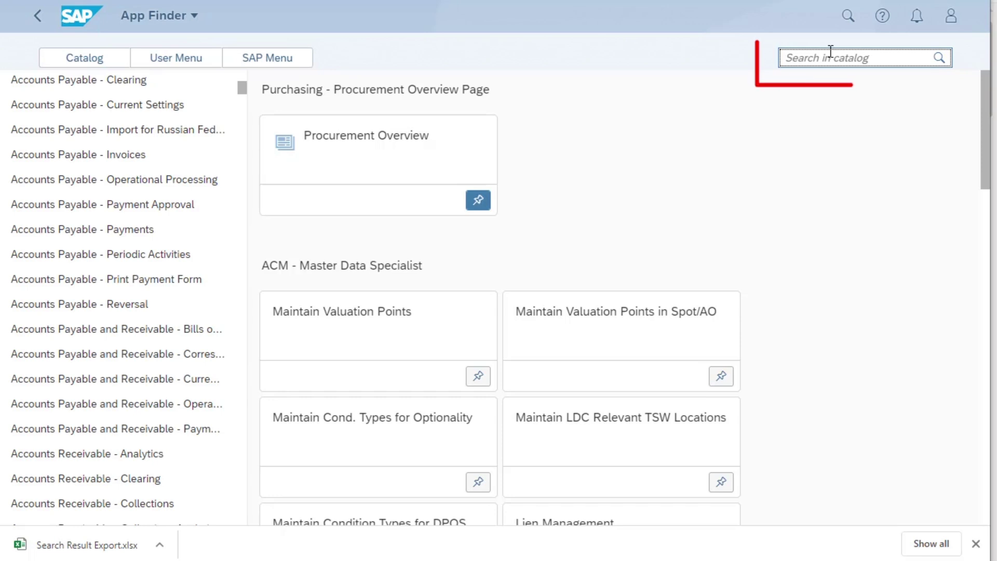
text(supplie)
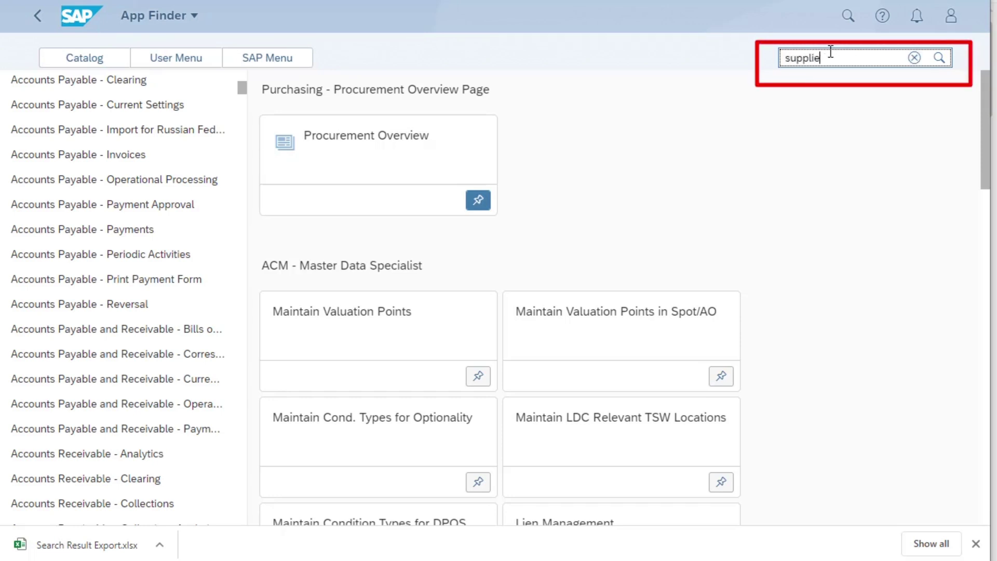
text(r balances)
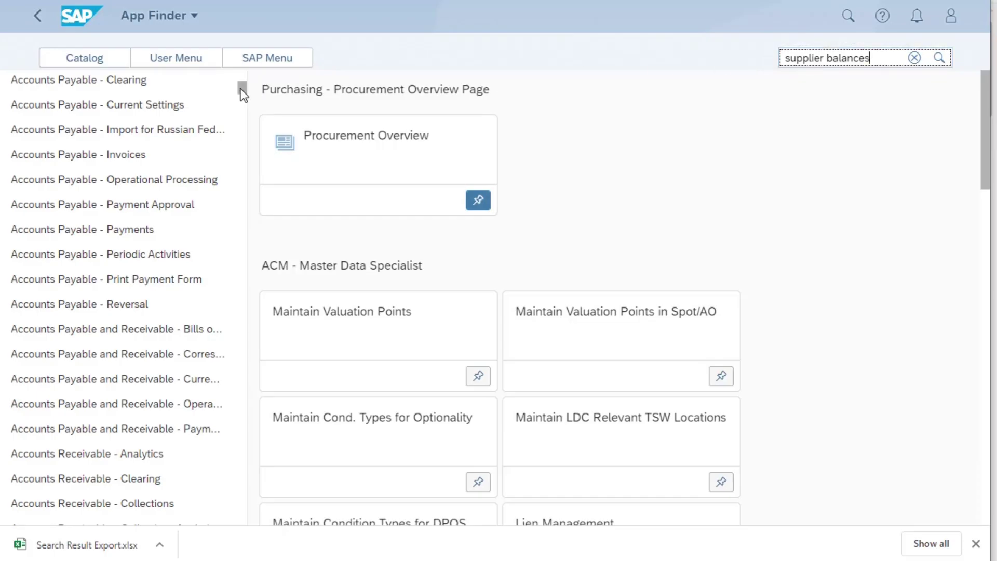
drag(241, 89, 240, 77)
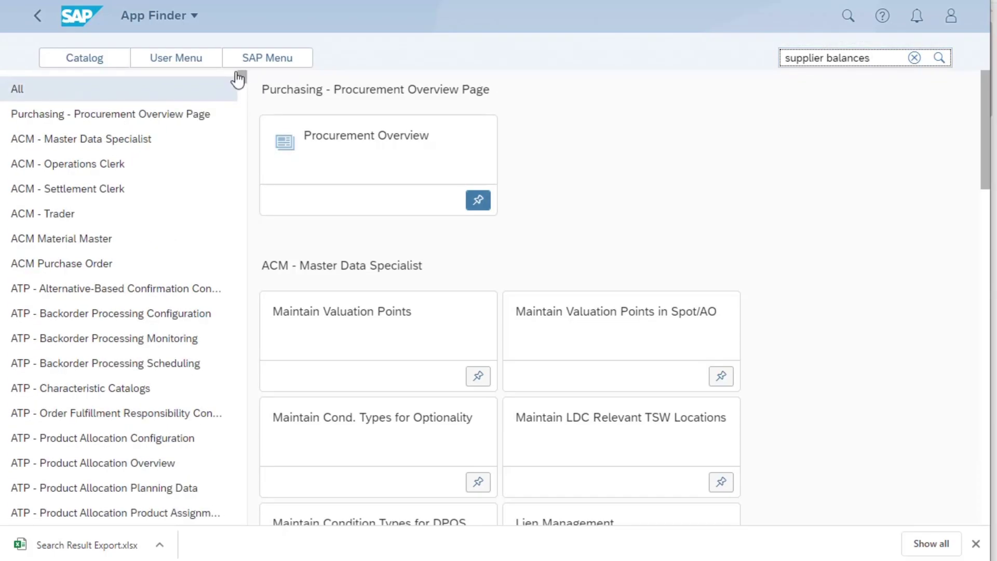
click(57, 95)
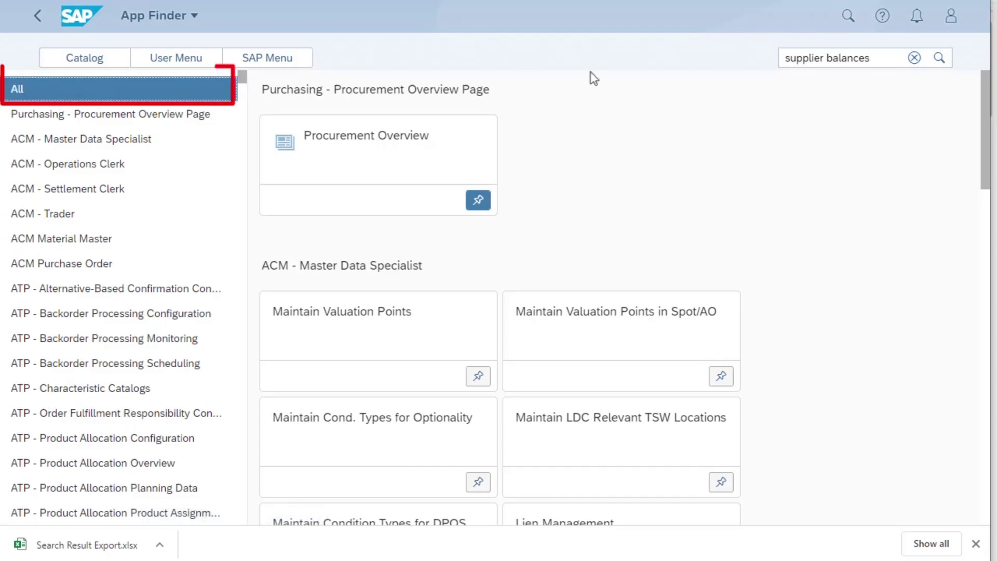
click(939, 58)
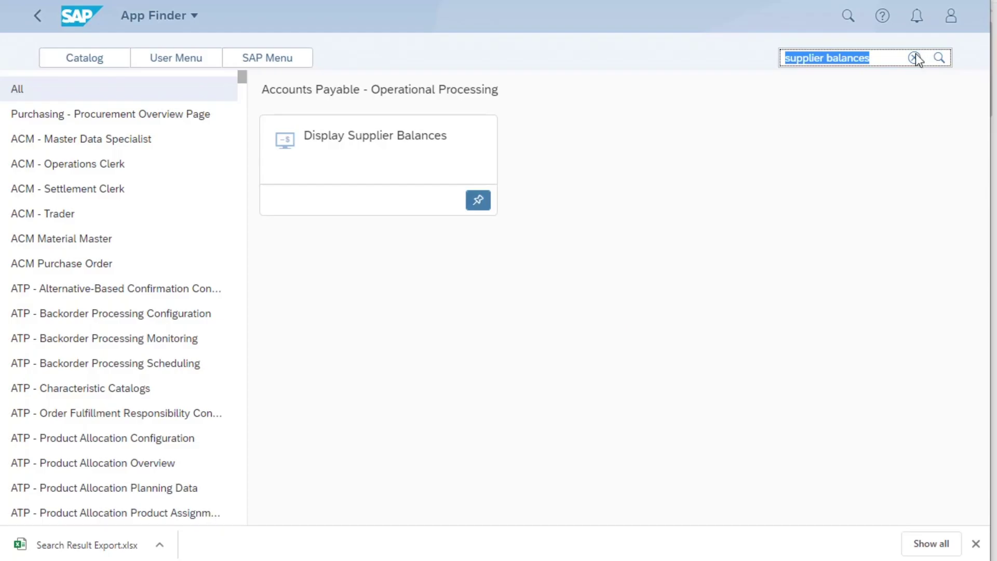
Step: Clear the catalog search and show the apps of the Accounts Payable - Payments catalog
click(915, 56)
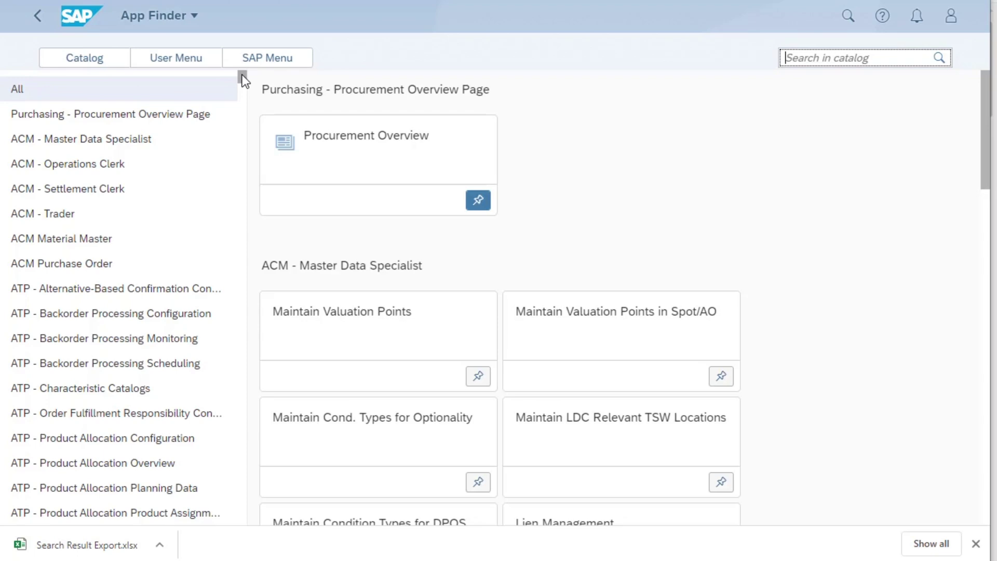
mouse_move(242, 76)
mouse_down()
mouse_move(242, 96)
mouse_move(238, 83)
mouse_up()
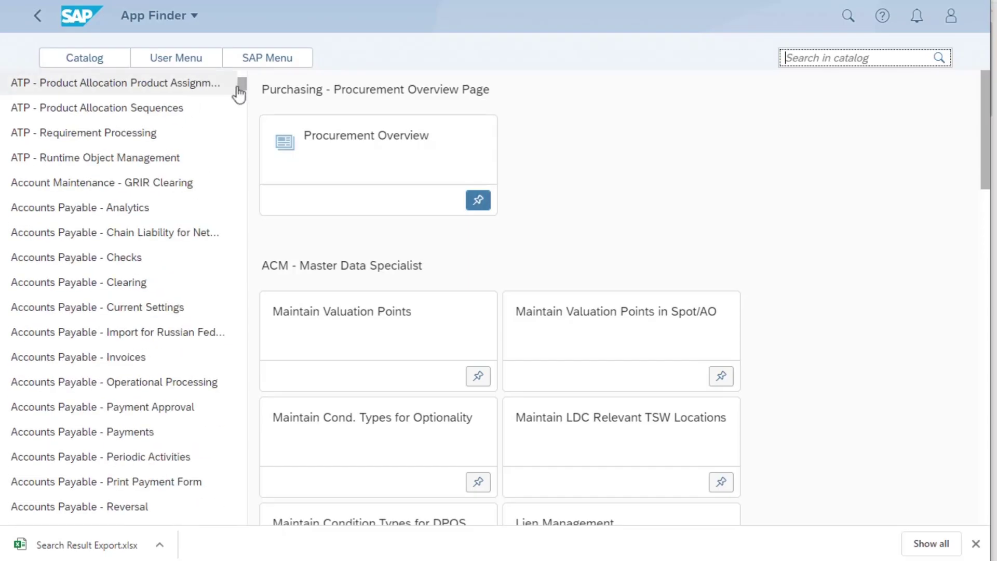
click(147, 433)
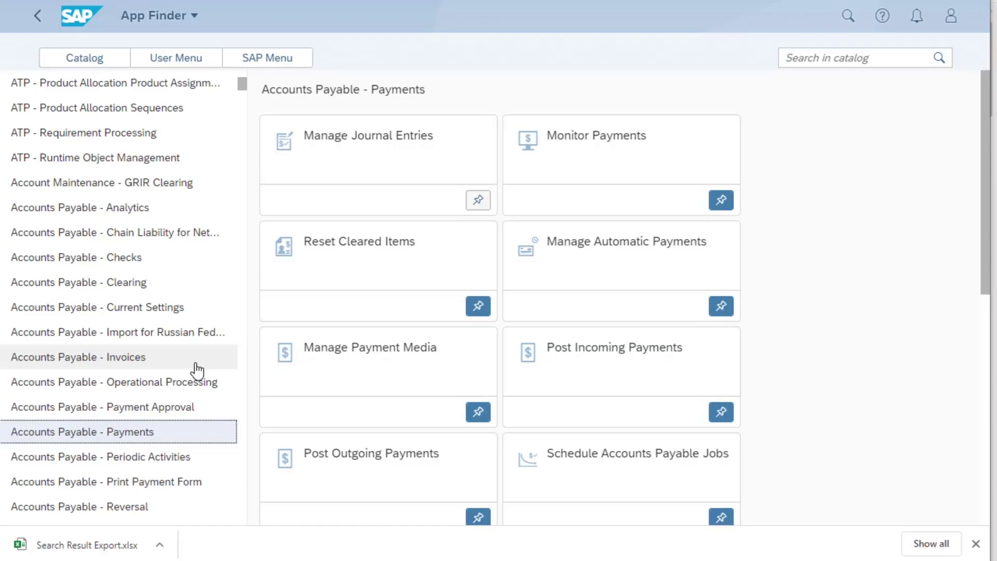
Step: Add the Manage Automatic Payments app to the Master Data group
click(720, 308)
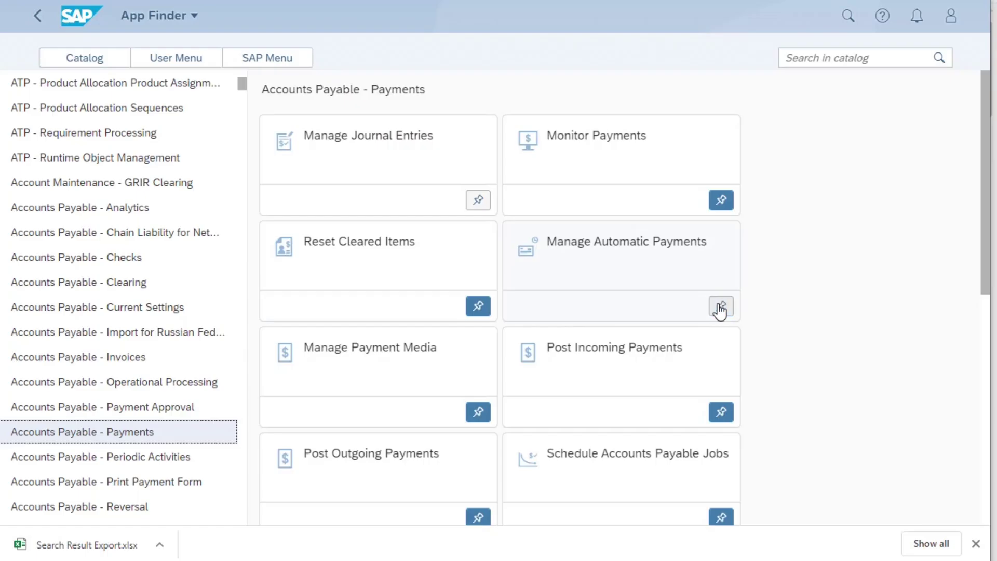
click(720, 308)
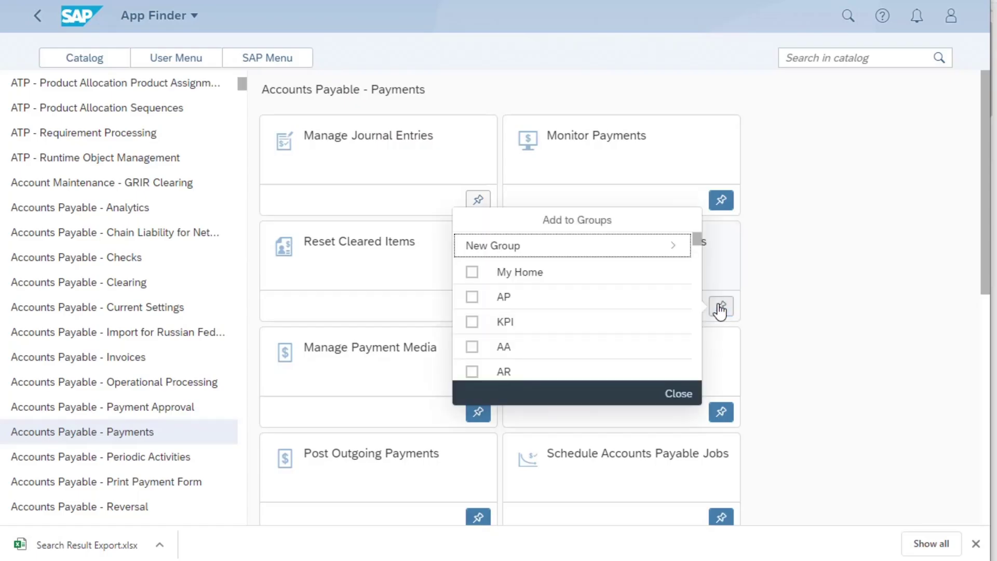
scroll(647, 335, down, 6)
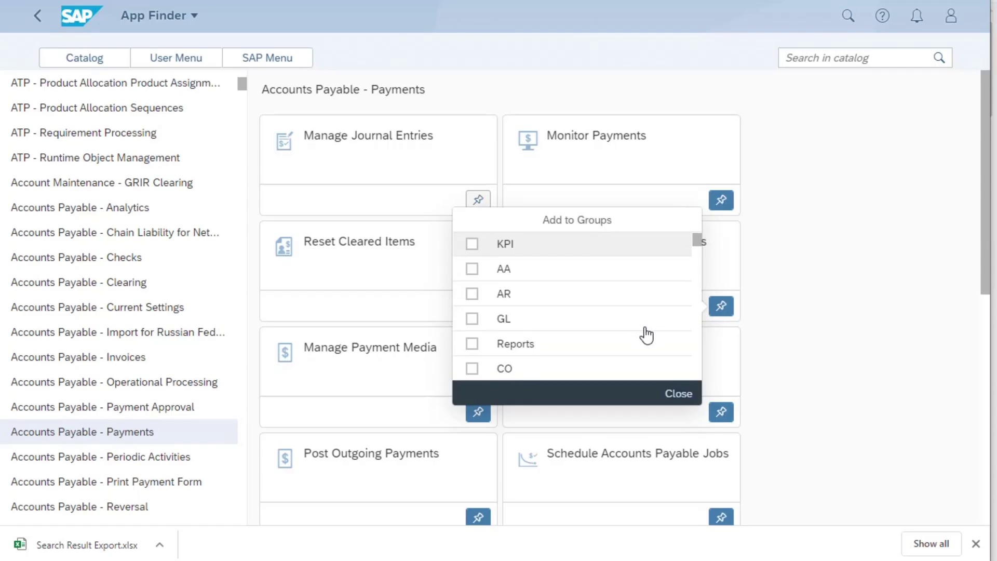
scroll(646, 334, down, 3)
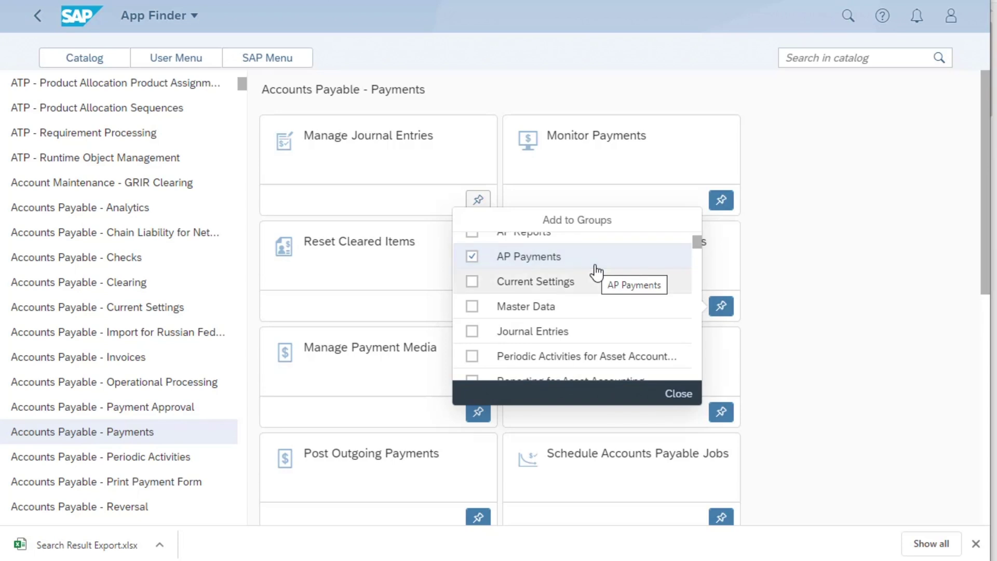
click(471, 307)
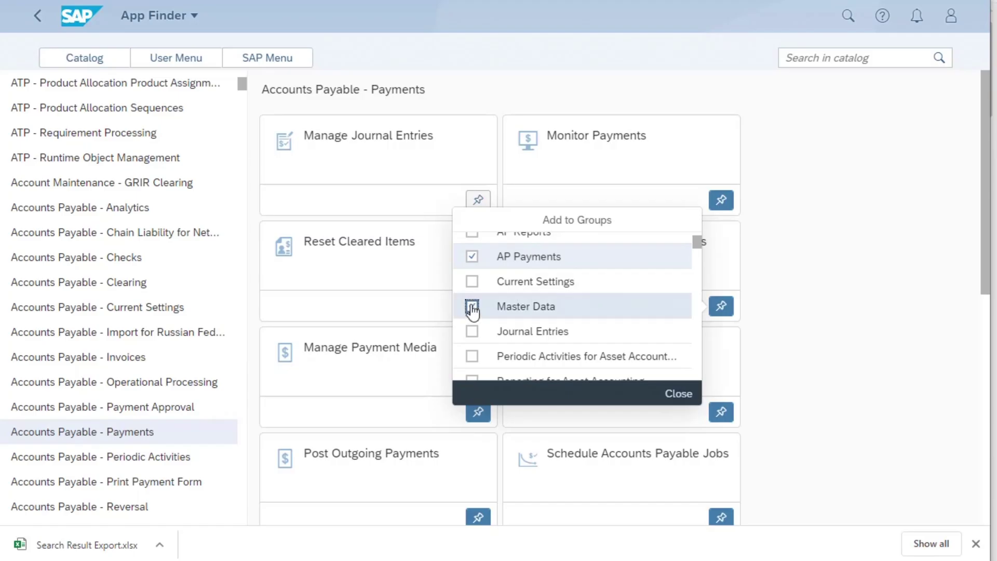
scroll(637, 312, up, 3)
scroll(636, 312, up, 5)
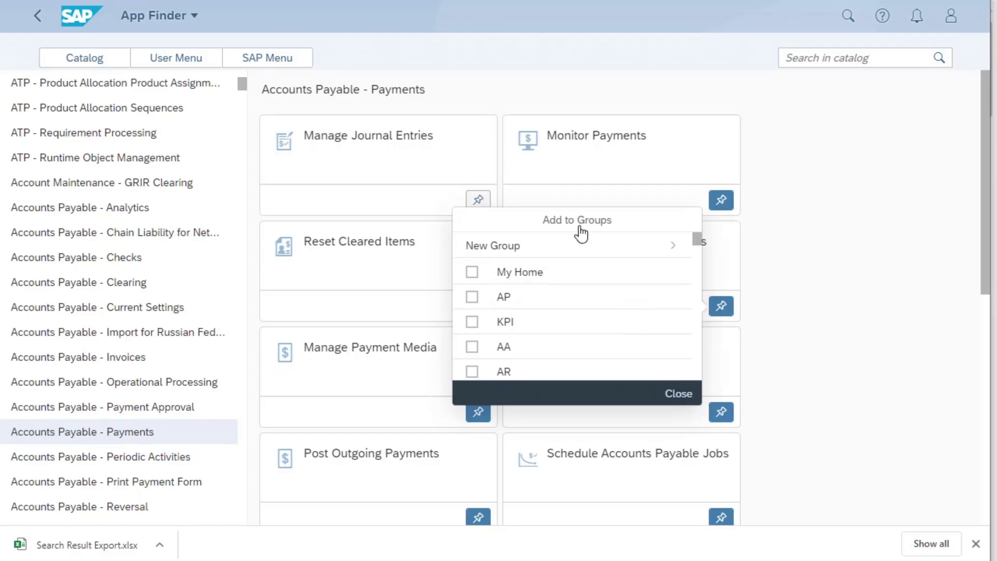
click(494, 250)
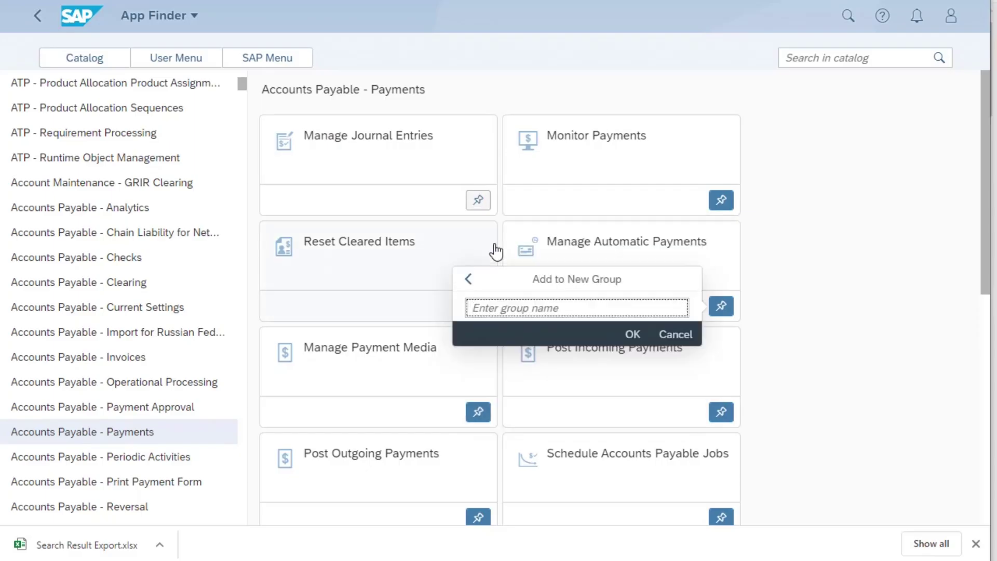
click(687, 335)
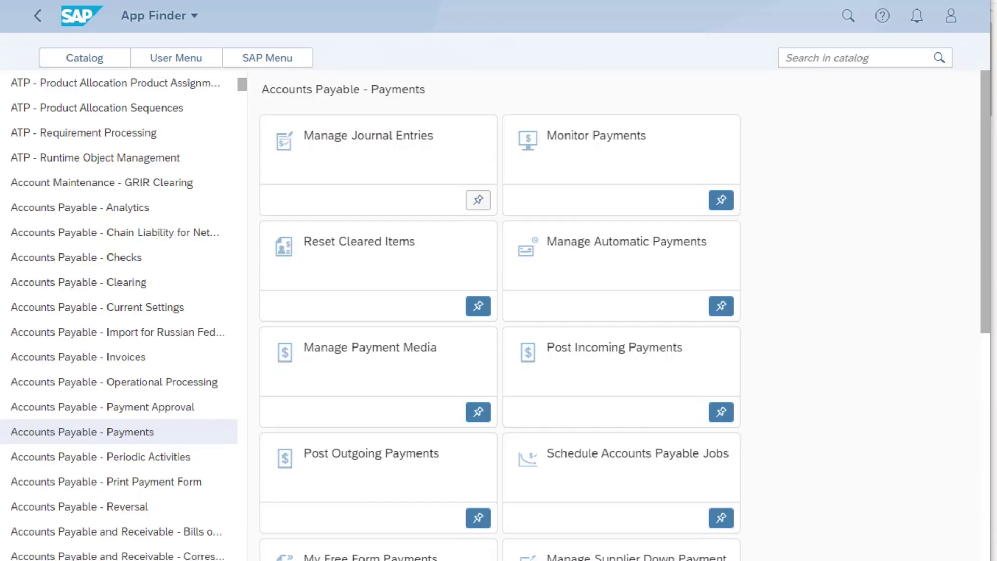
Step: Return to the home page and move the Create Supplier Invoice tile to directly after Display Process Flow
click(79, 16)
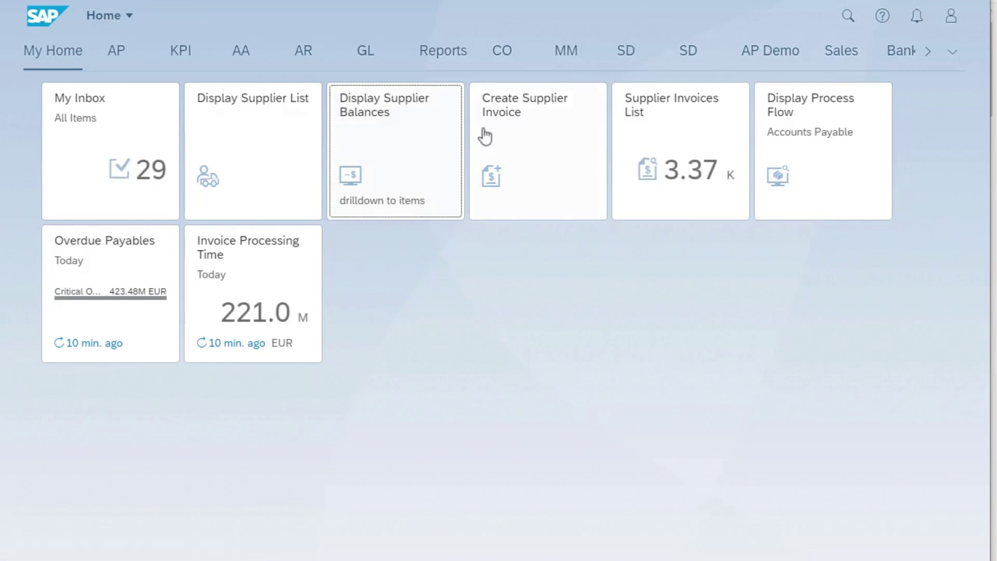
drag(534, 151, 822, 184)
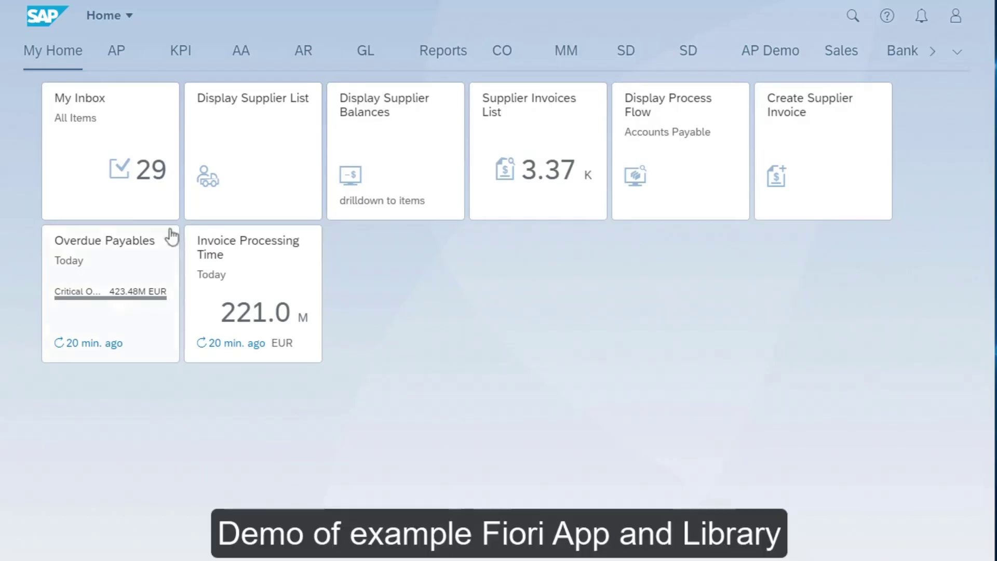
Step: Open the Display Supplier List app and show its About information
click(254, 155)
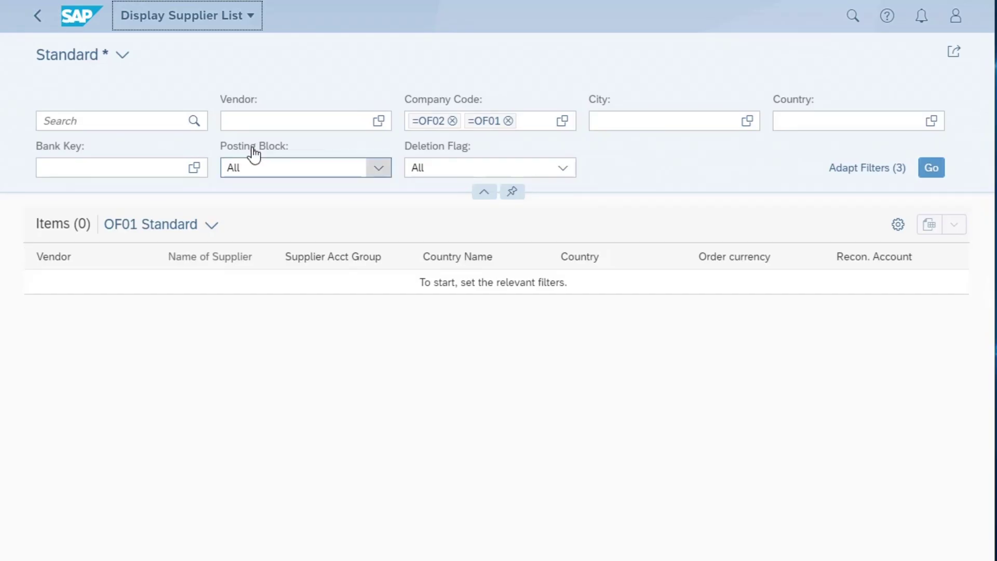
click(957, 20)
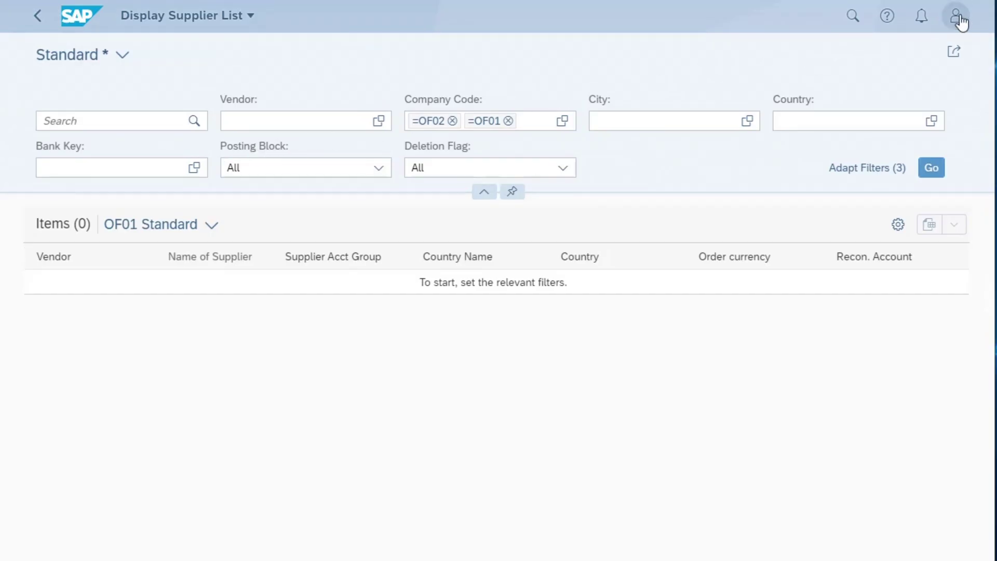
click(904, 218)
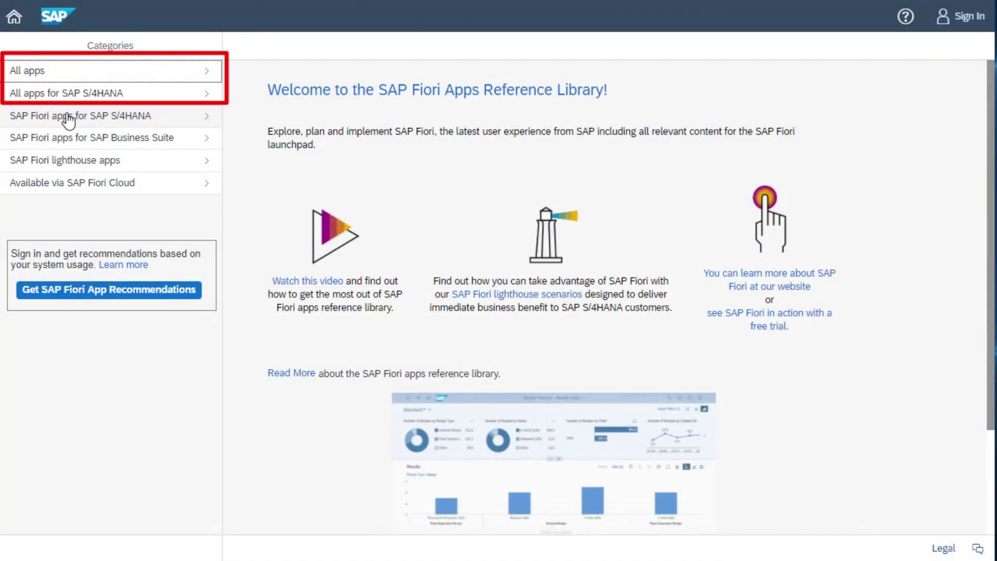
Step: In the SAP Fiori Apps Reference Library, search all apps for "display supplier list" and open the Display Supplier List app details
click(48, 71)
click(49, 71)
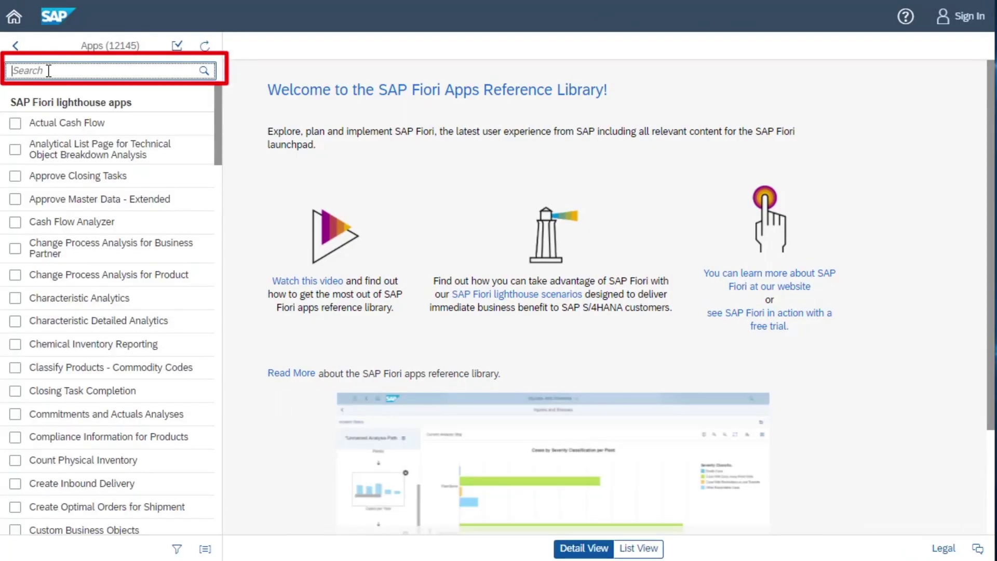
text(display supplier list)
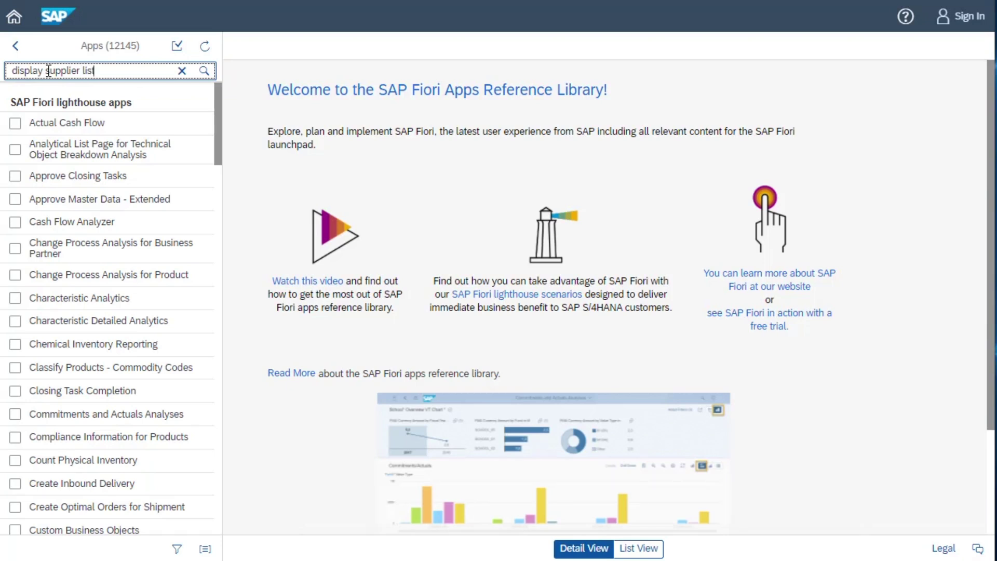
key(Return)
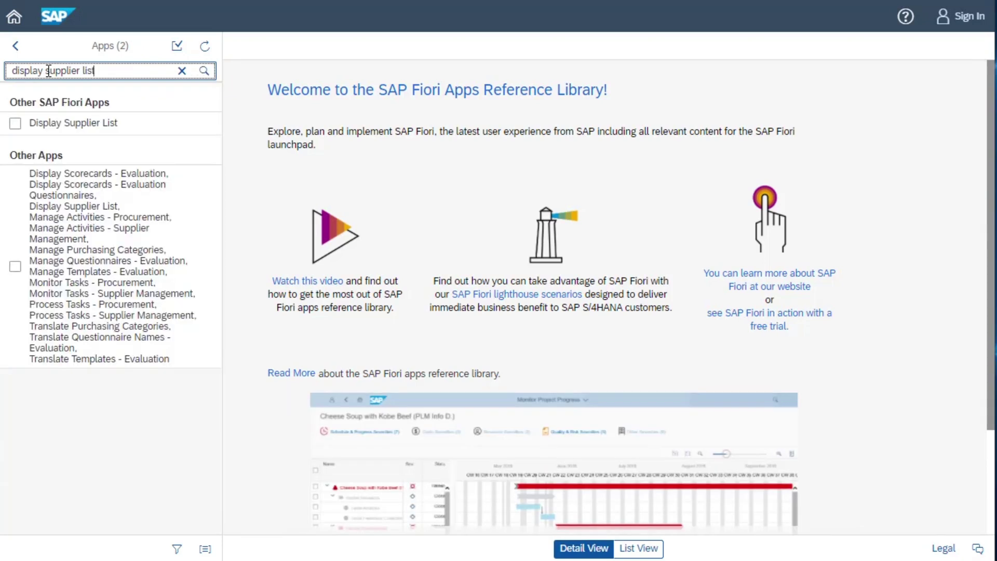
click(70, 128)
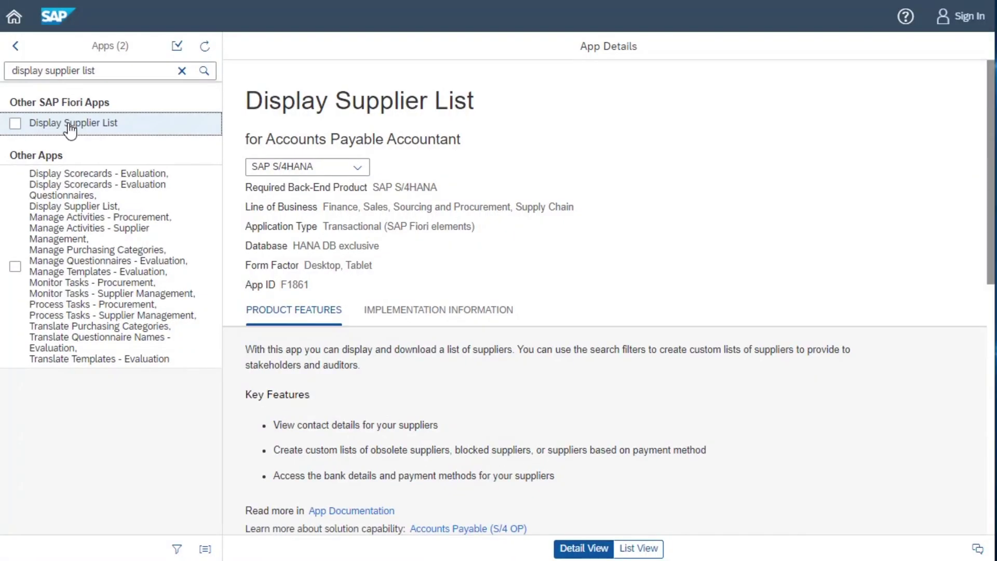
Step: Check the App ID and the product suites offered for the Display Supplier List app
click(338, 295)
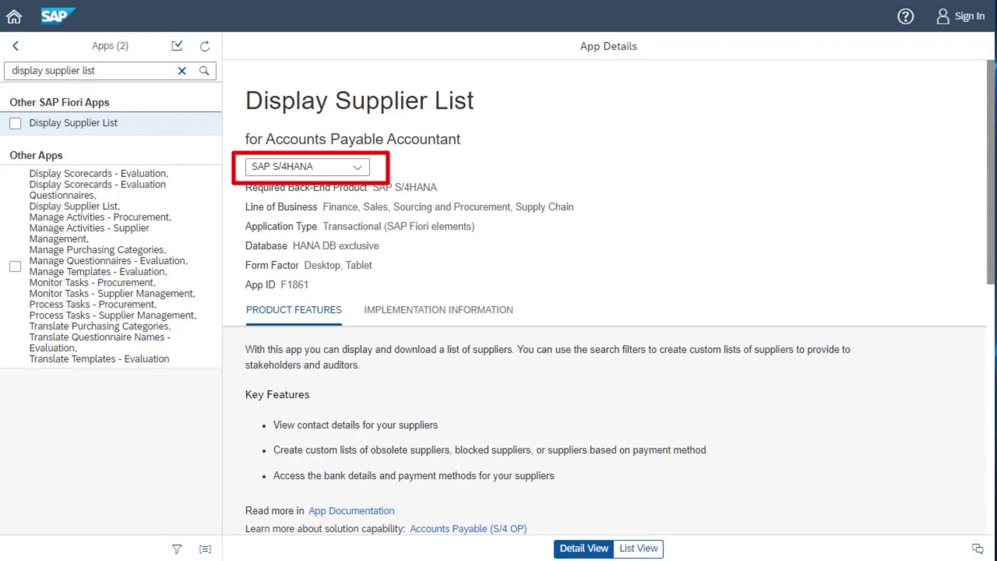
click(357, 168)
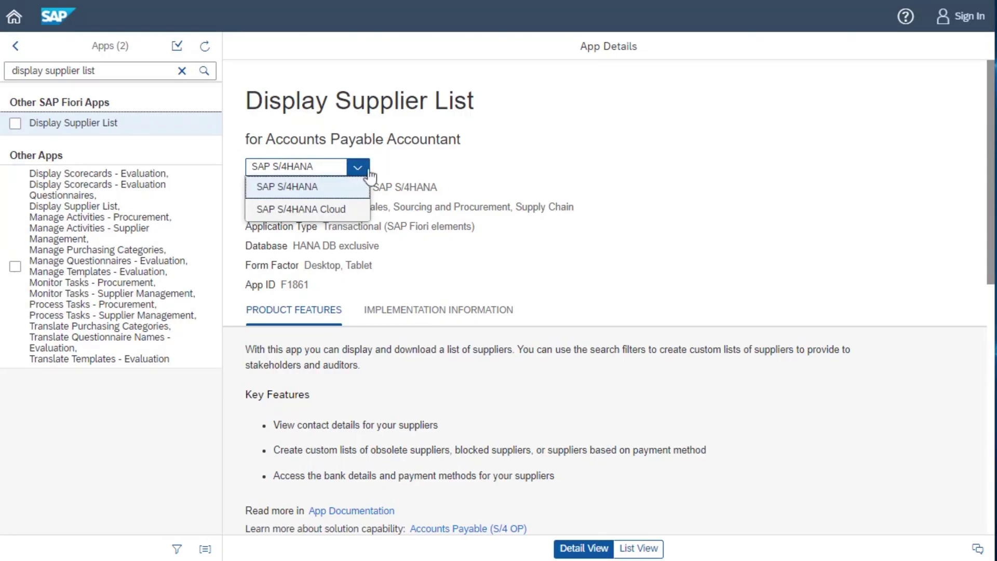
click(644, 143)
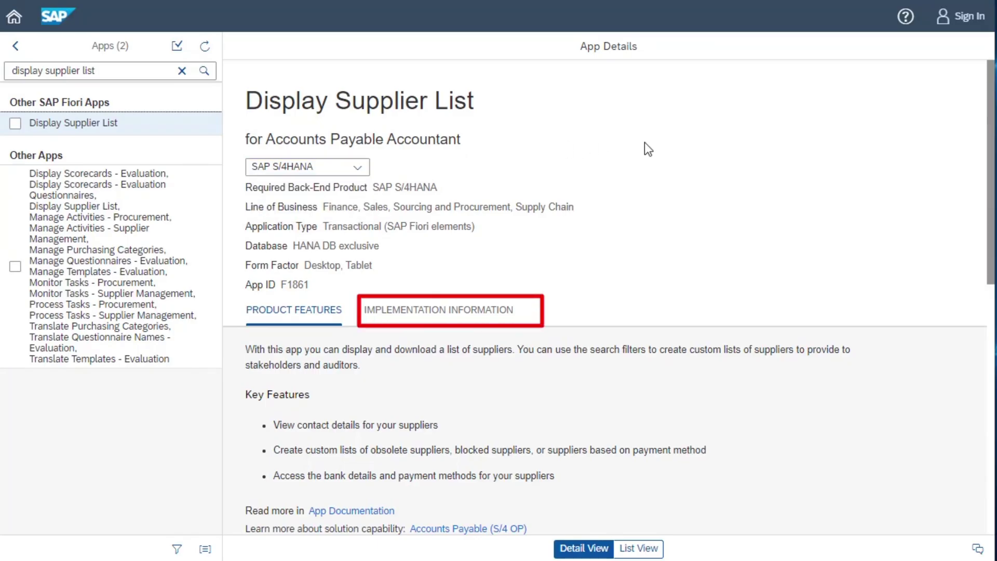
Step: Show the app's implementation information and check which S/4HANA delivery versions can be selected
click(441, 311)
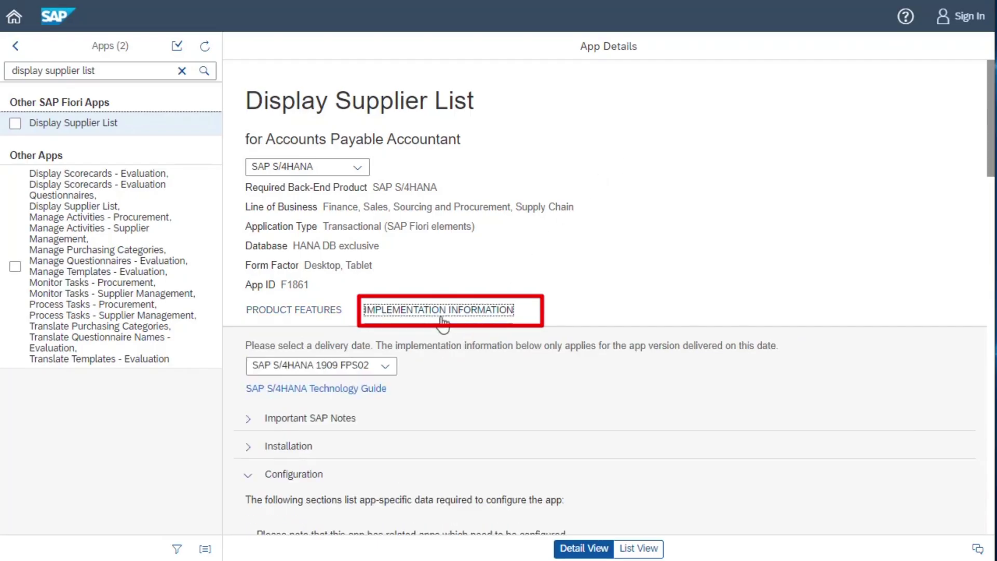
click(385, 367)
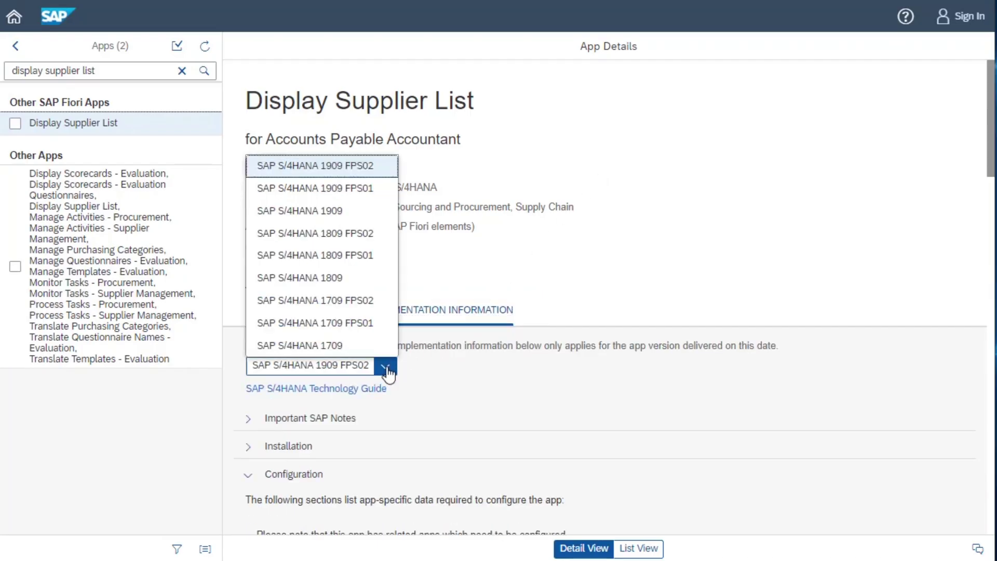
click(686, 218)
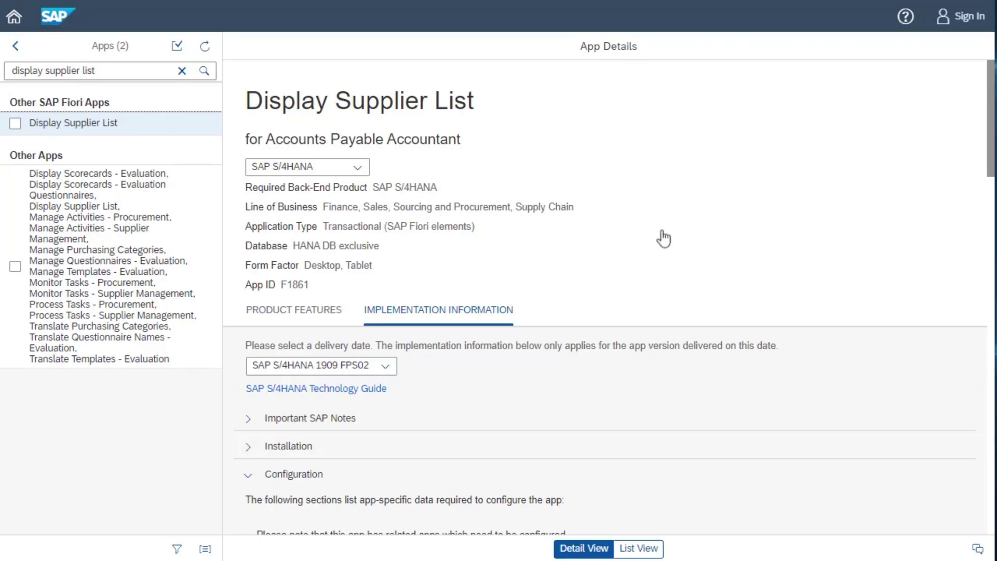
Step: Expand the installation details, review the implementation information through the related apps, and return to the product features
click(249, 446)
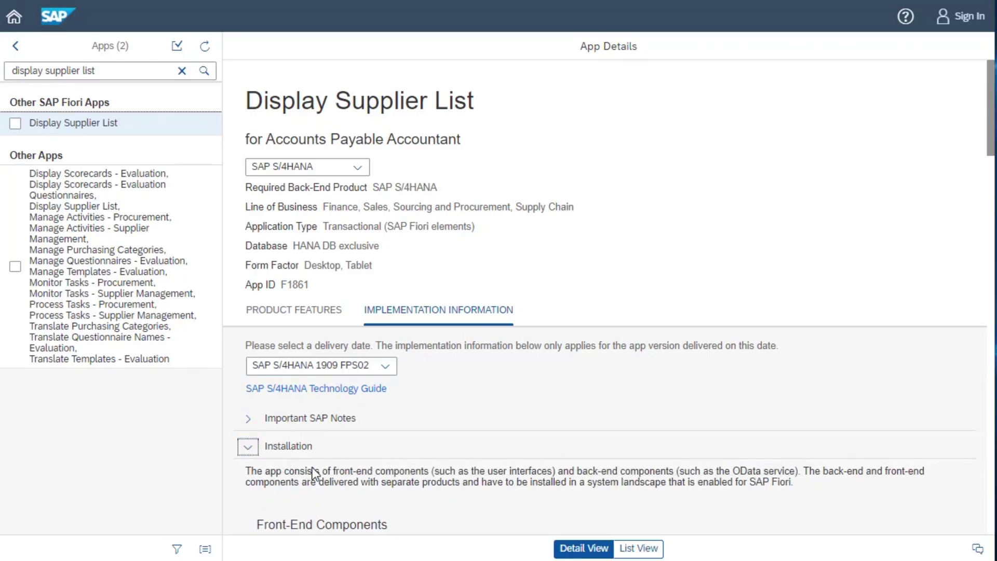
scroll(316, 473, down, 3)
scroll(313, 467, down, 20)
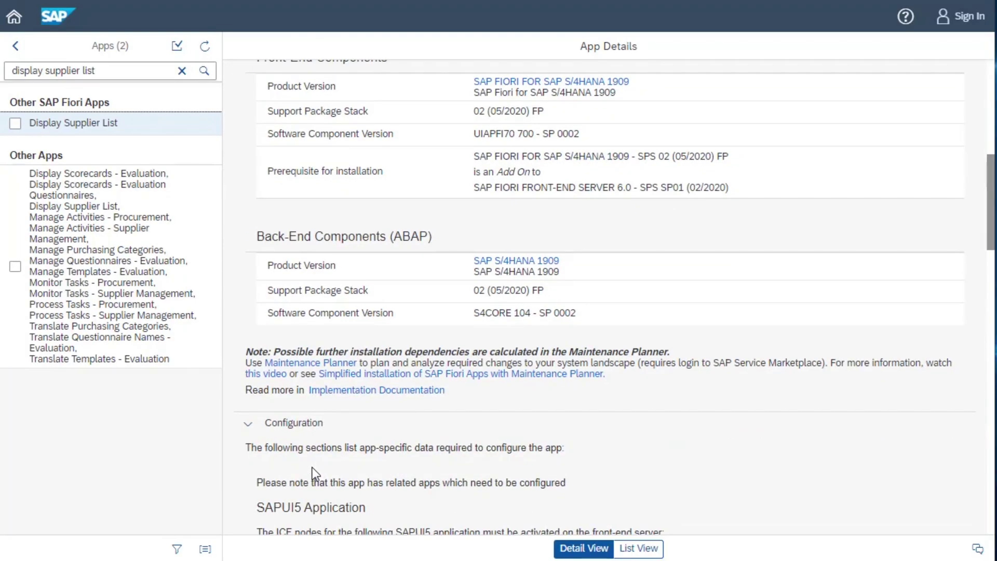
scroll(315, 473, down, 15)
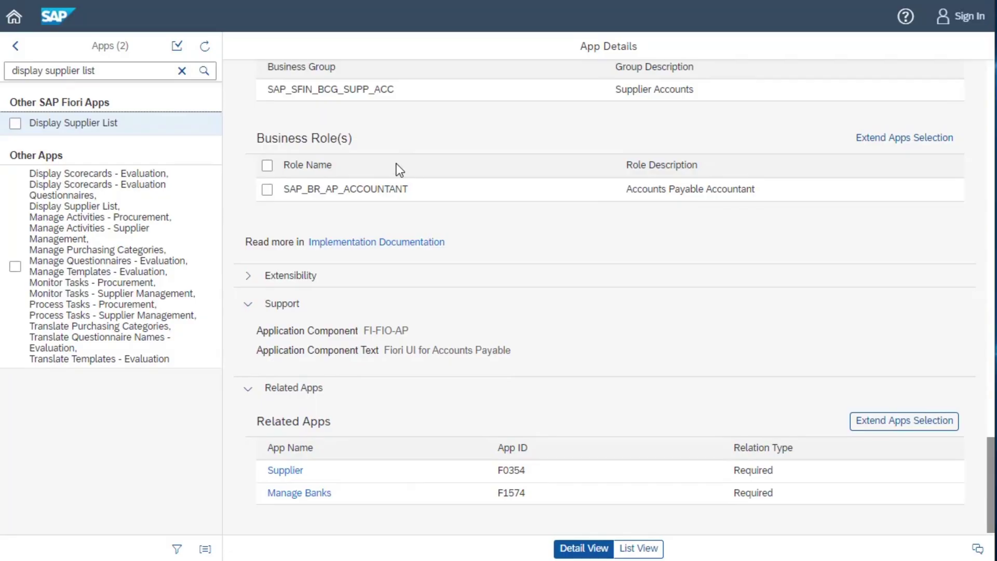
scroll(399, 170, up, 12)
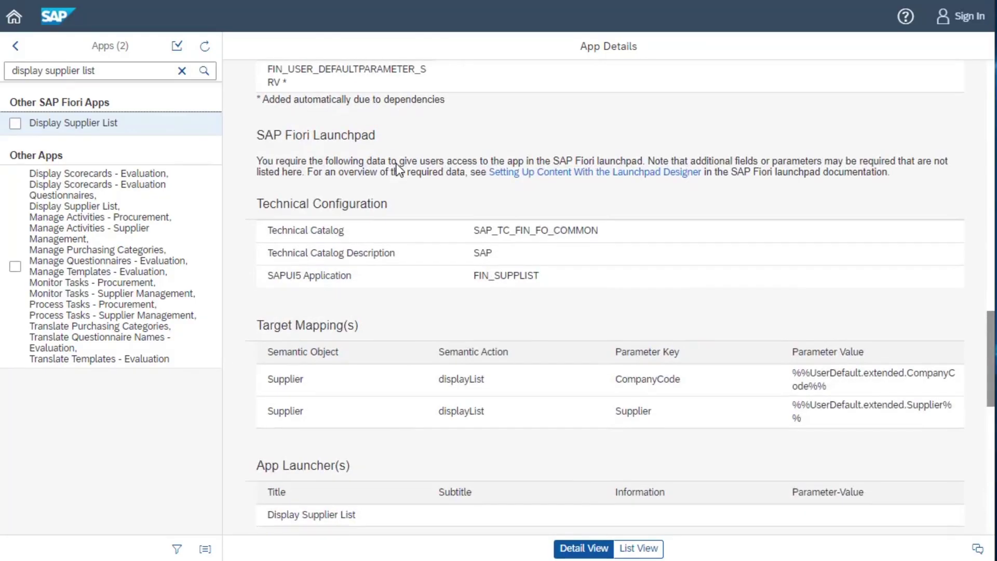
scroll(400, 169, up, 12)
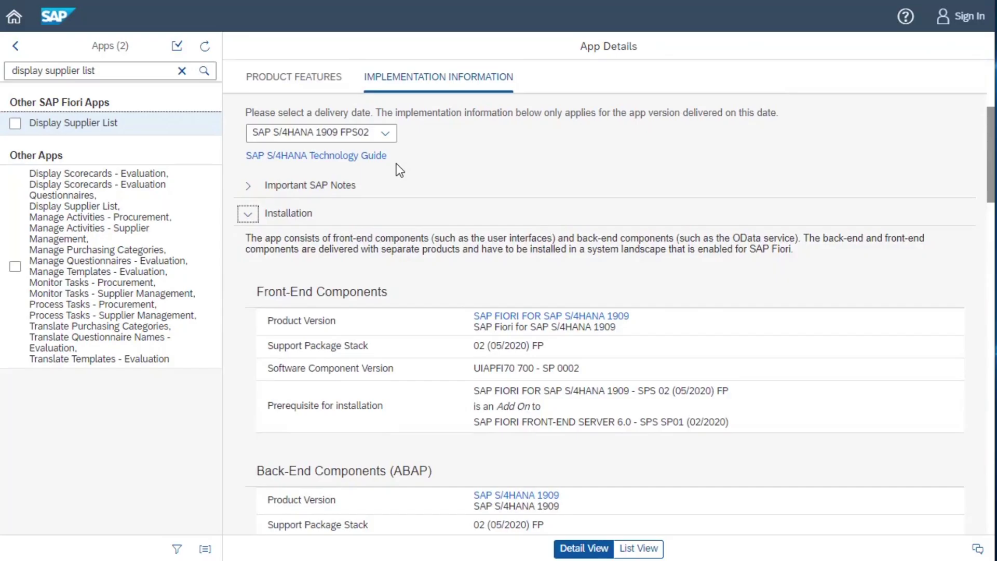
scroll(399, 170, up, 5)
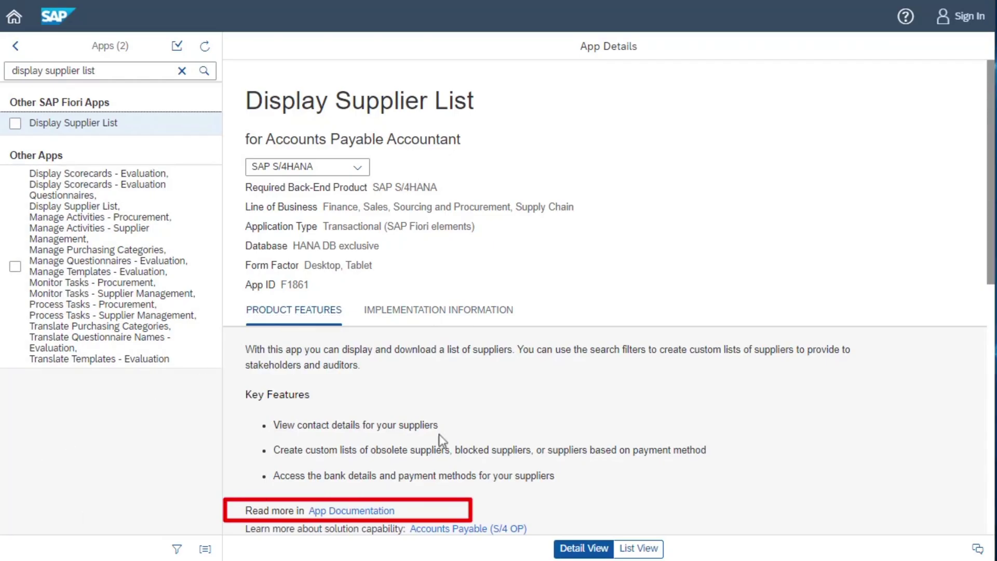
scroll(753, 363, down, 2)
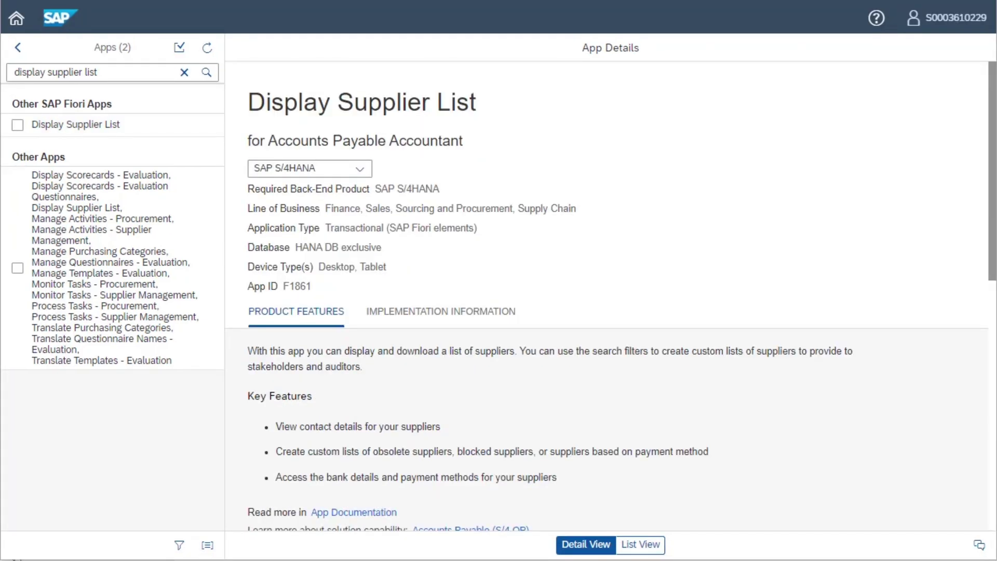
Step: Switch the library to the list view, filter the apps by the Accounts Payable Accountant role and browse the list
click(649, 545)
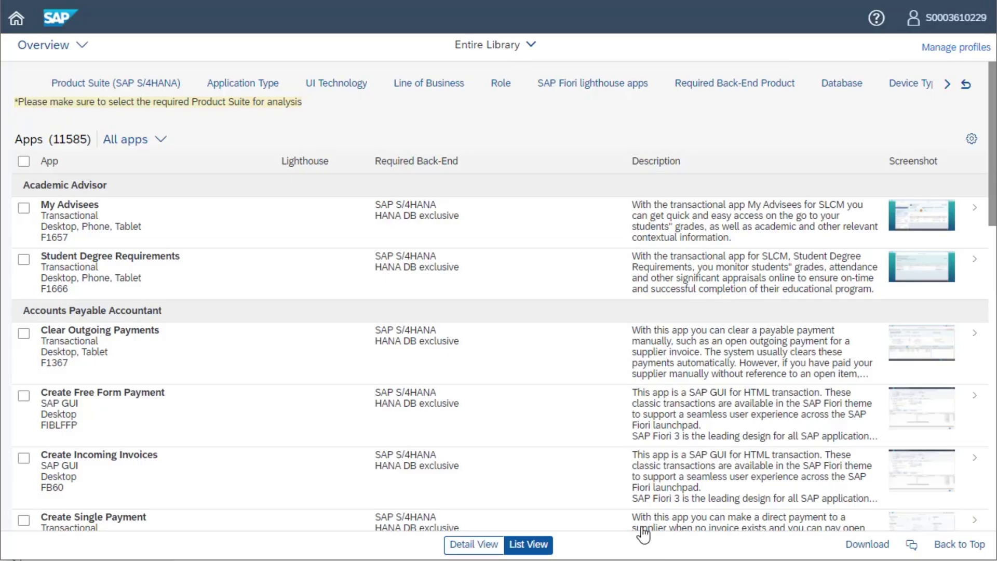
click(502, 86)
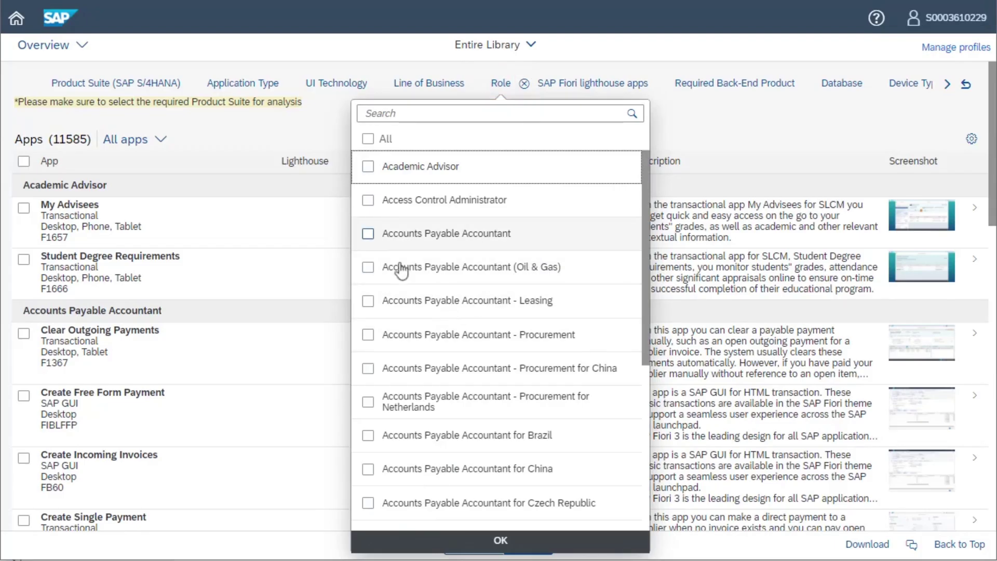
click(368, 234)
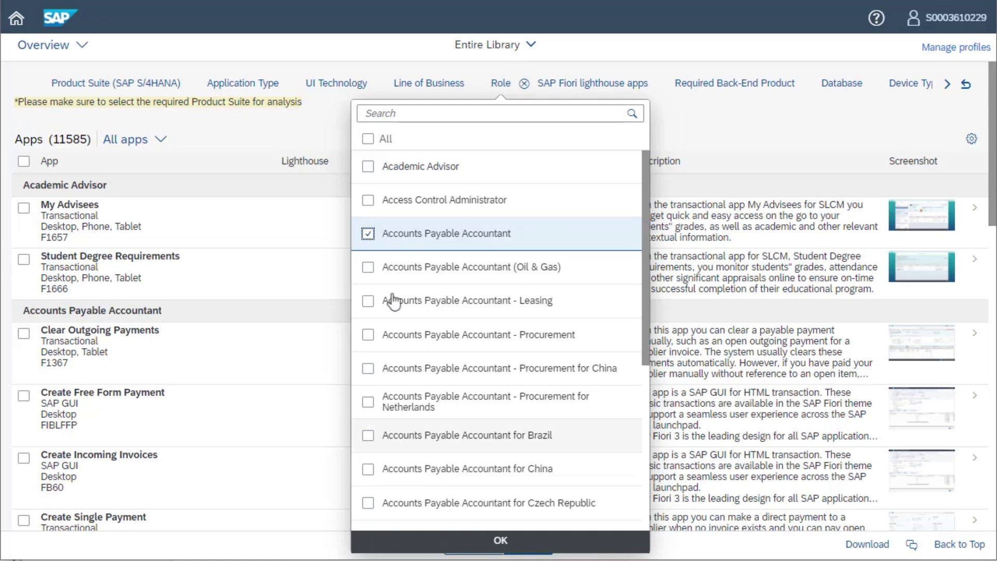
click(499, 540)
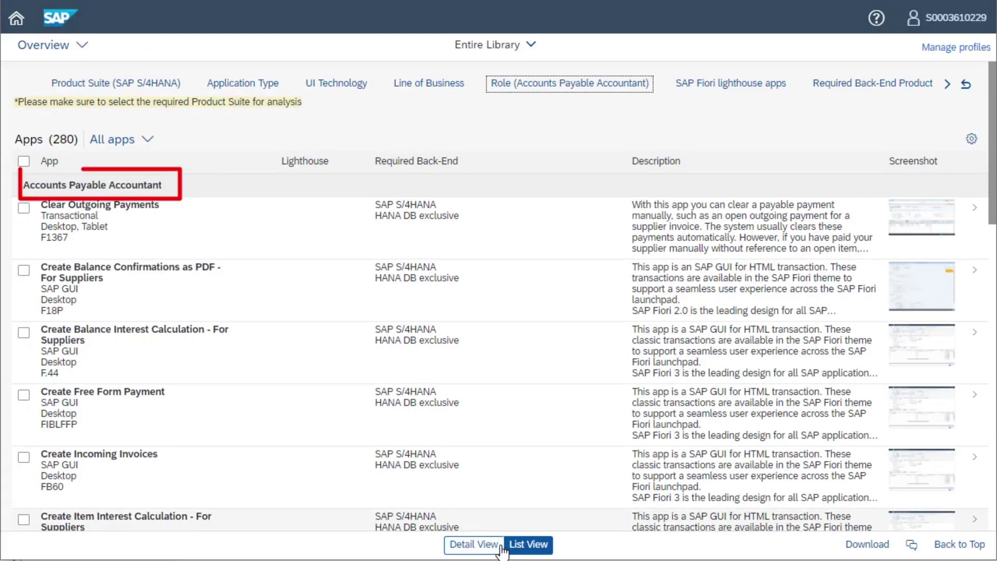
scroll(560, 334, down, 5)
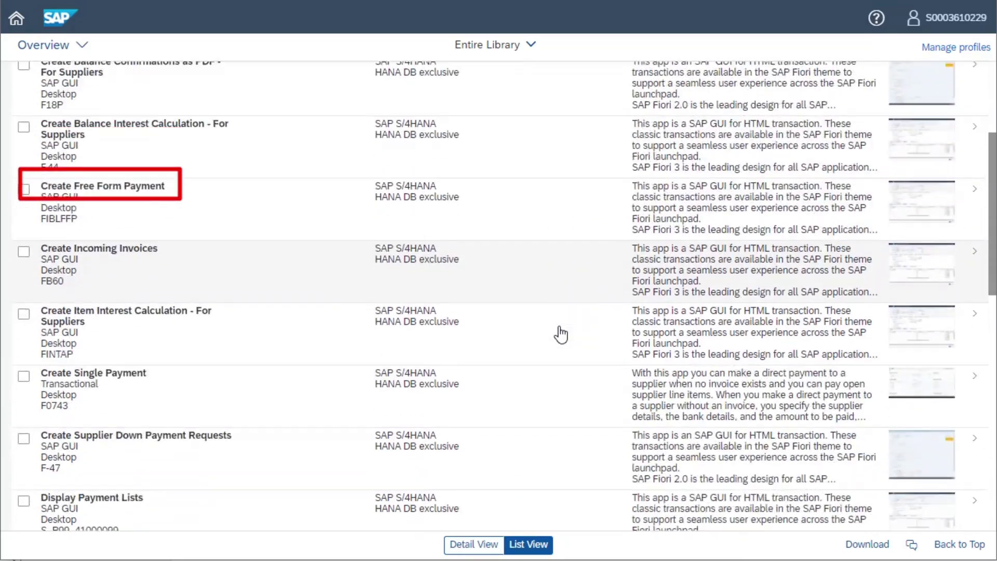
scroll(560, 334, up, 5)
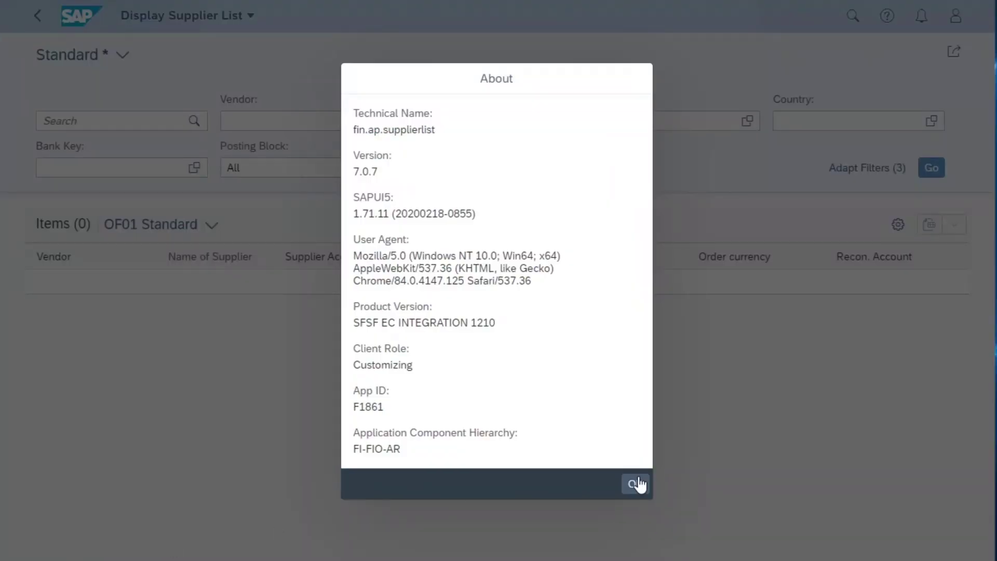
Step: Switch back to the Display Supplier List app, close its About information and list the selectable countries for the Country filter
click(635, 483)
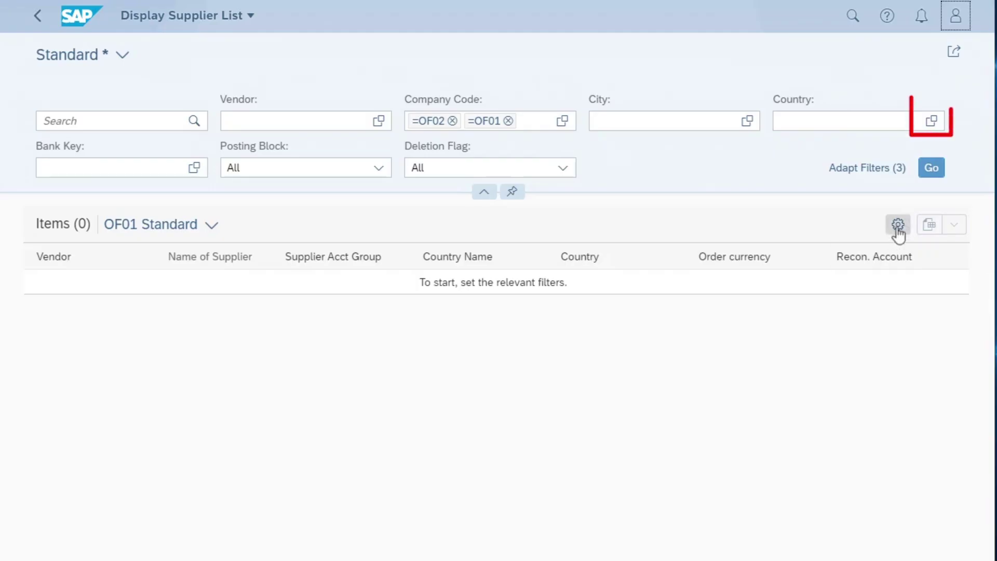
click(937, 123)
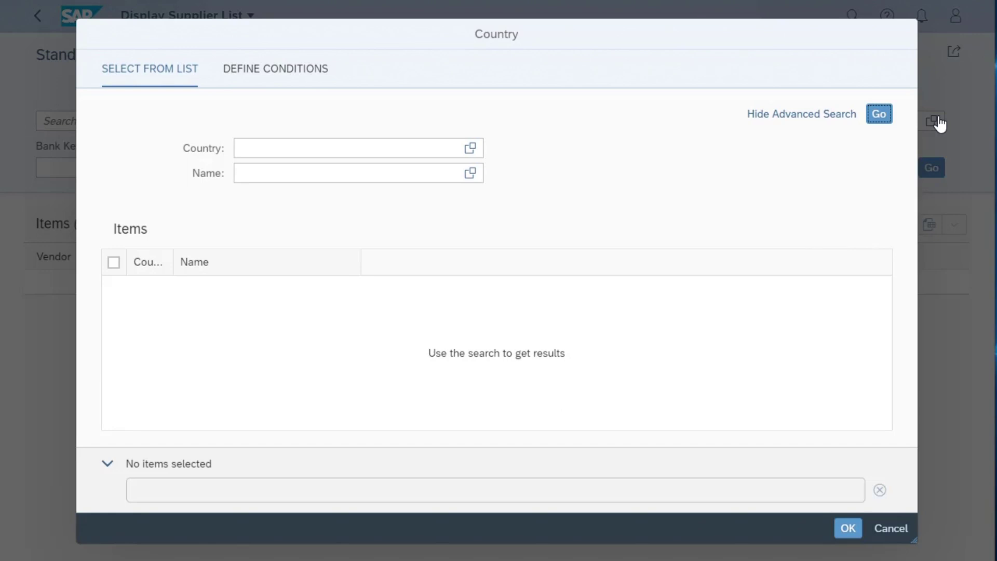
click(890, 117)
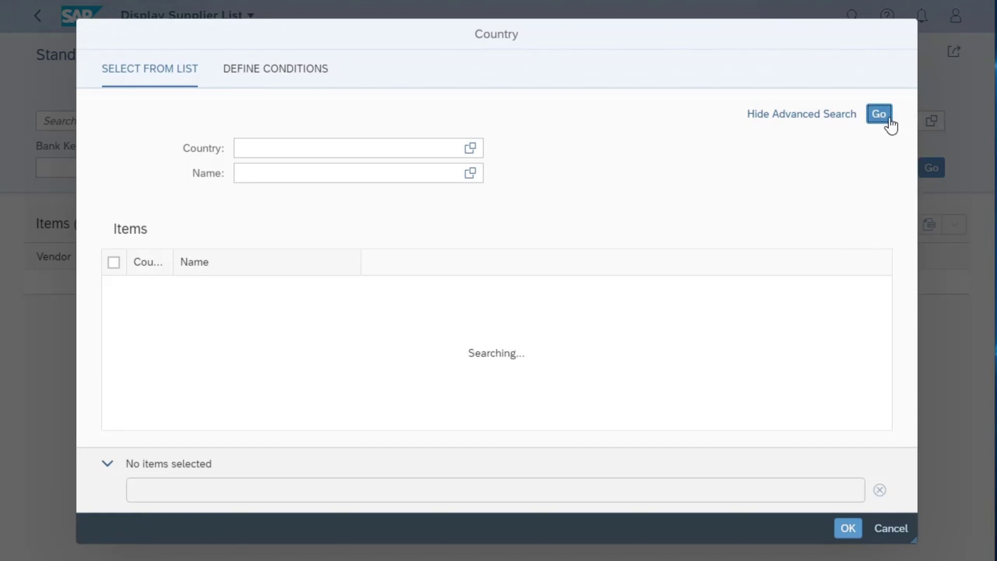
scroll(445, 357, down, 3)
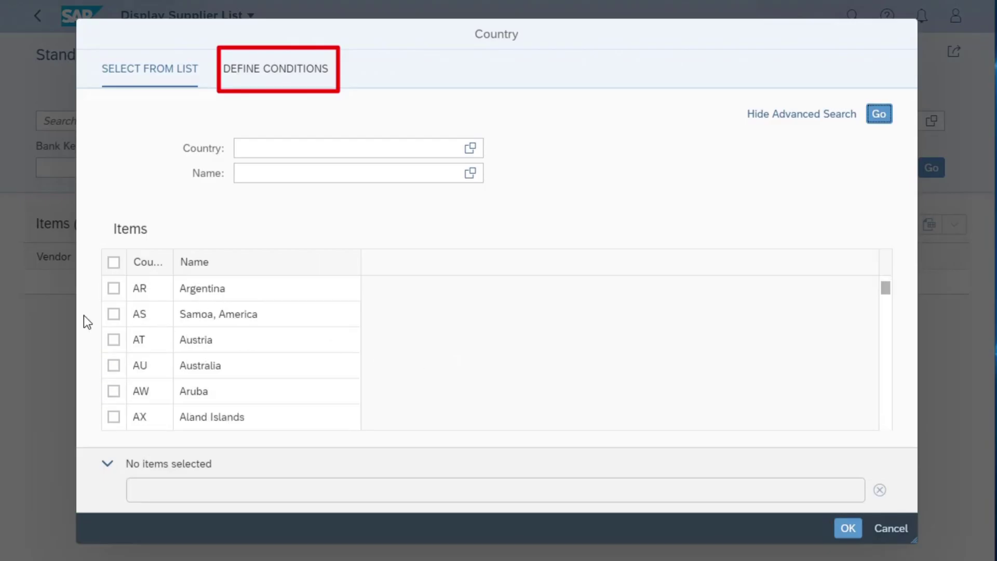
Step: Check the condition operators available for the Country filter and cancel without defining a condition
click(269, 76)
click(418, 143)
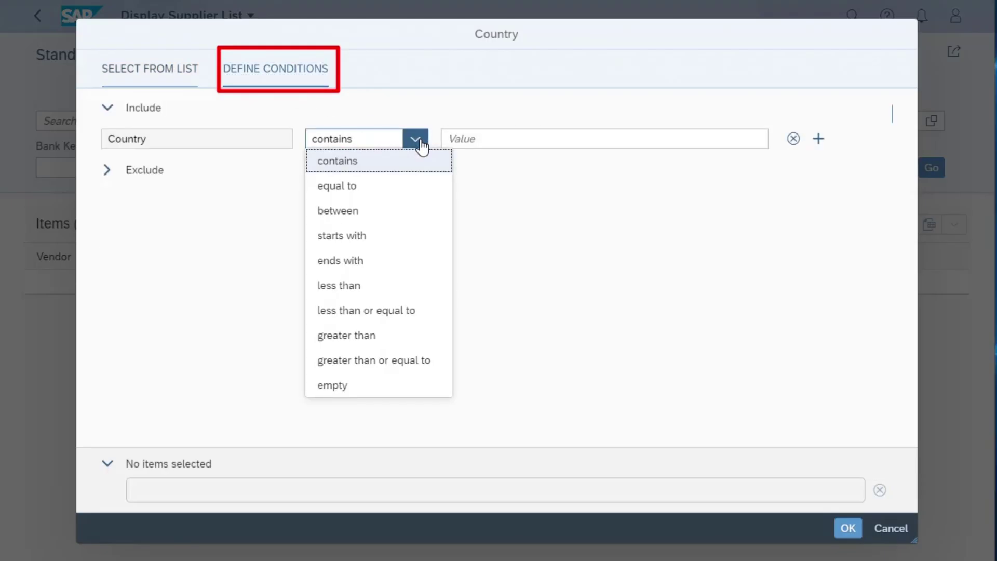
click(893, 533)
click(894, 532)
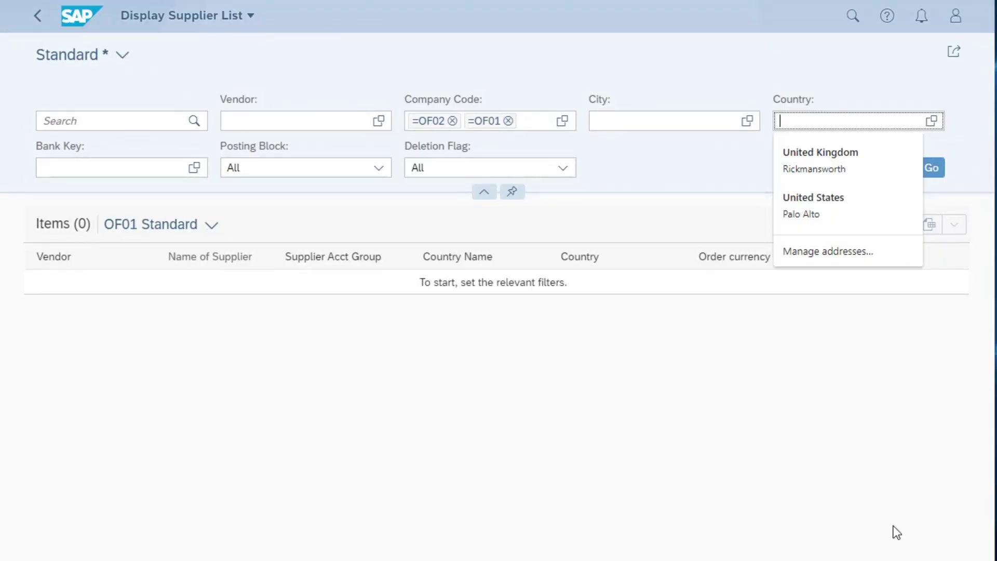
click(673, 212)
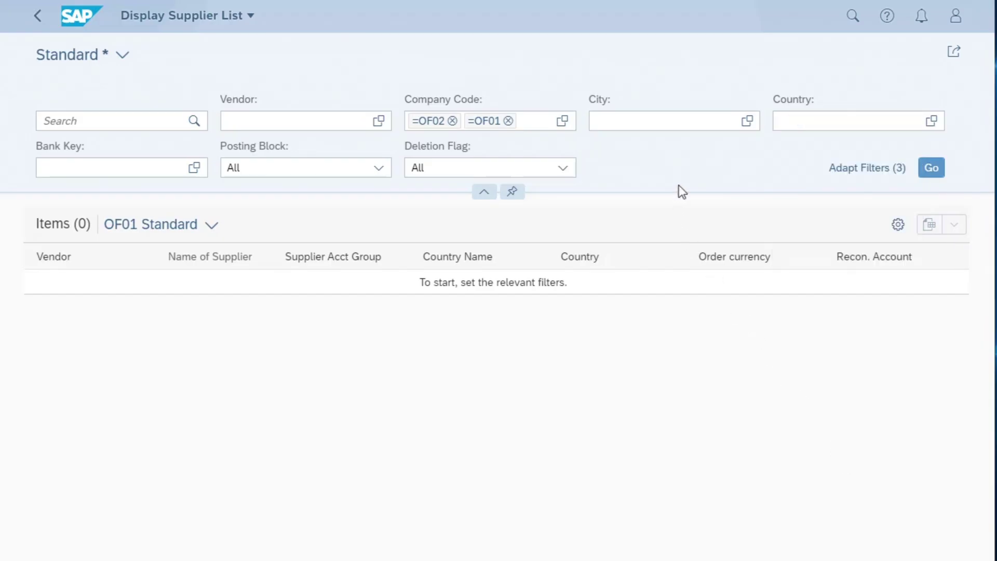
Step: Add the Created by filter to the filter bar from the additional filters and run the supplier list
click(880, 176)
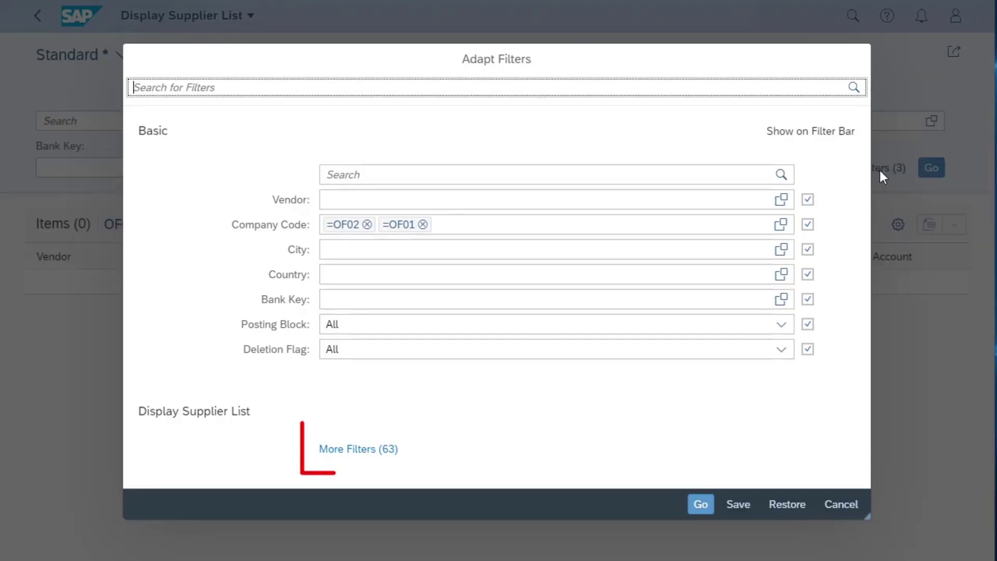
click(370, 450)
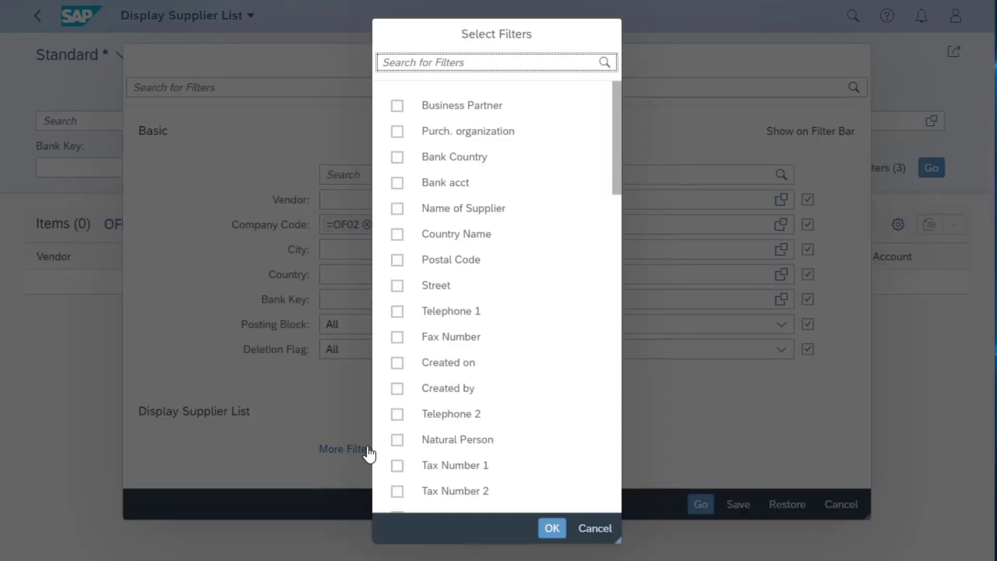
scroll(591, 301, down, 6)
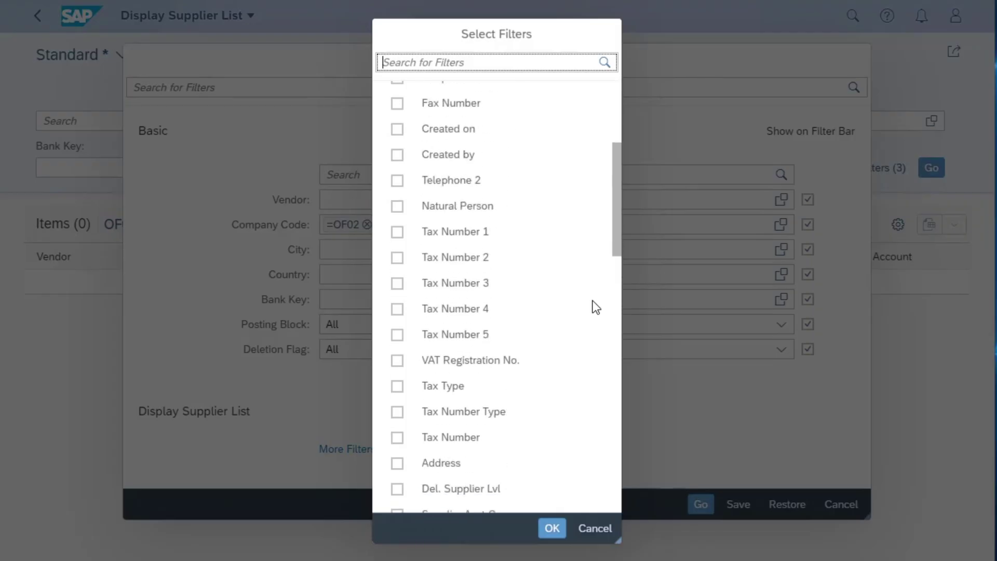
scroll(595, 307, down, 5)
scroll(596, 307, down, 6)
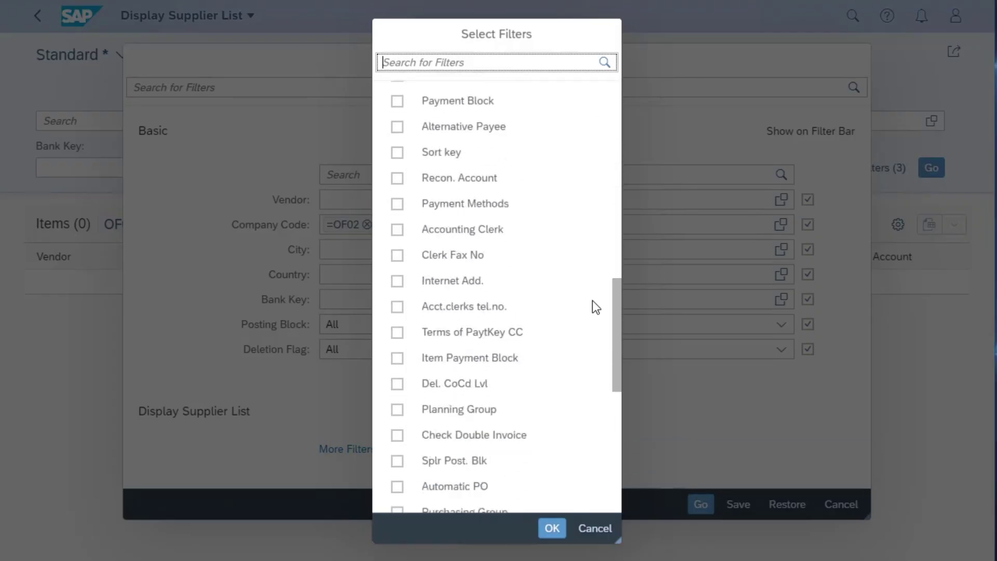
scroll(595, 308, down, 6)
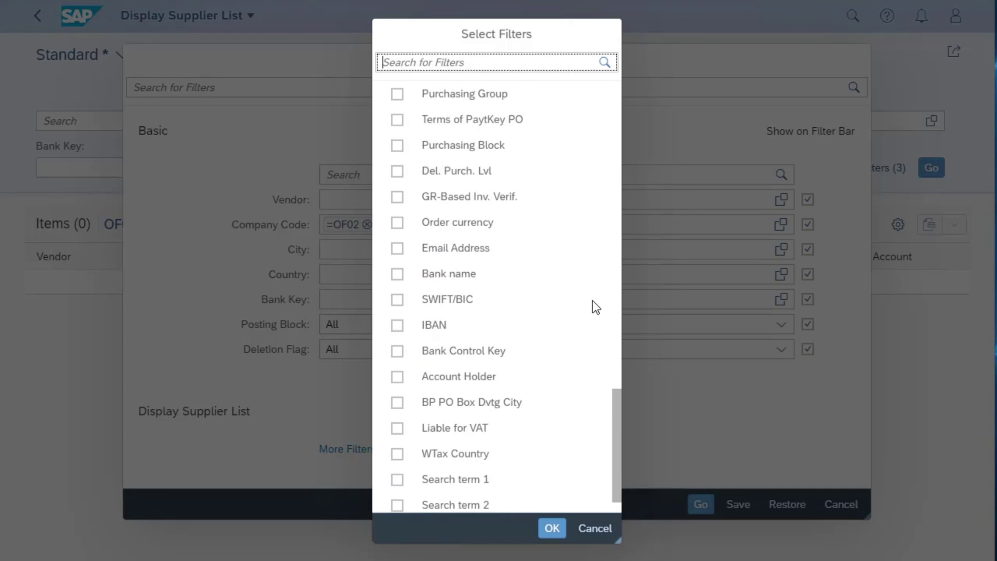
drag(616, 418, 616, 118)
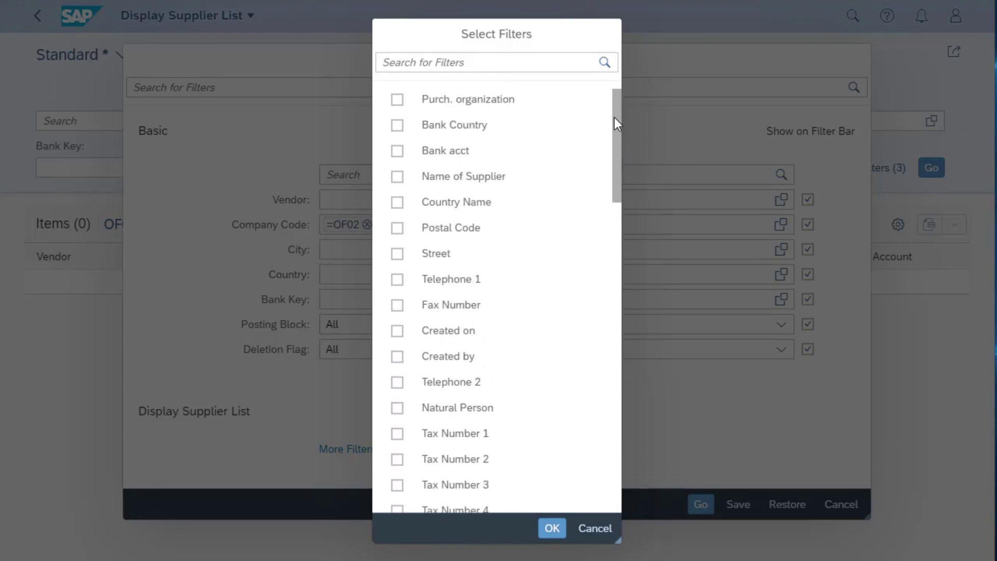
click(398, 358)
click(557, 534)
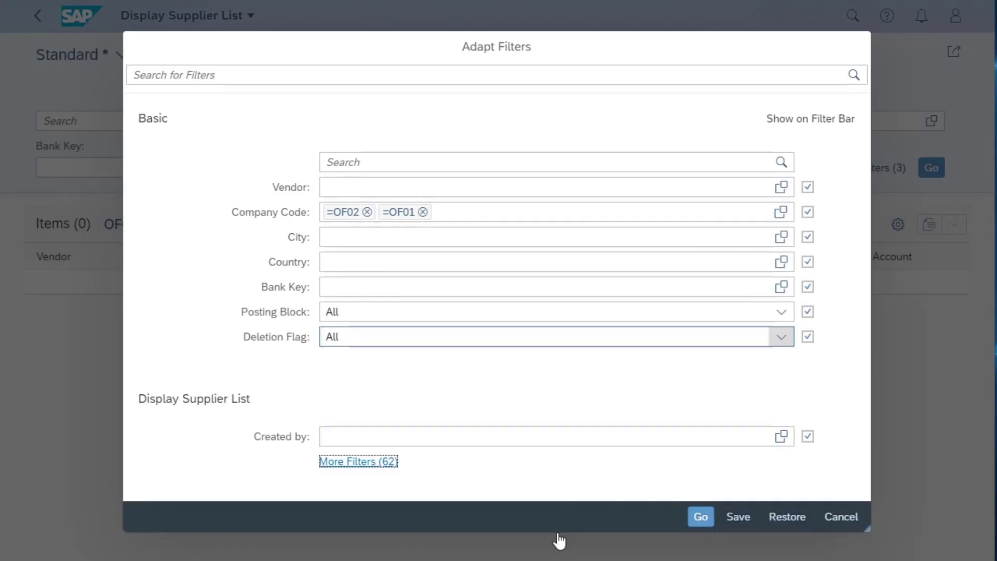
click(701, 516)
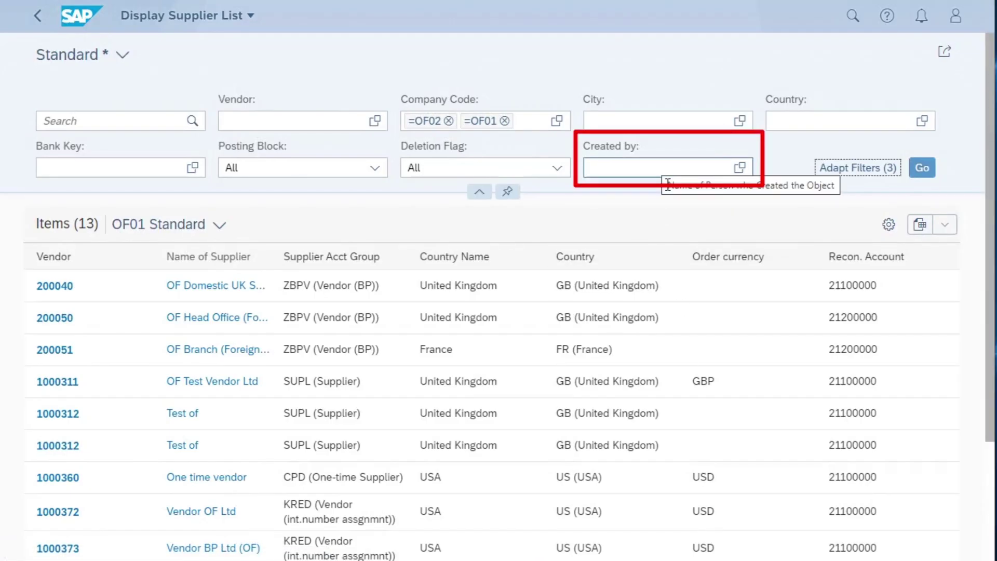
Step: Look at the saved filter views, and collapse and re-expand the filter header above the supplier list
click(123, 55)
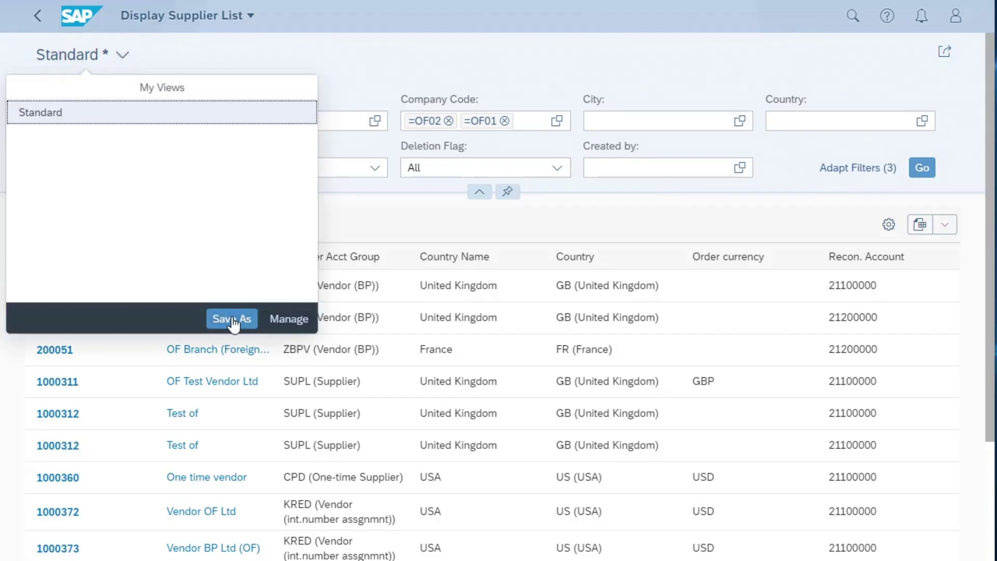
scroll(234, 319, down, 3)
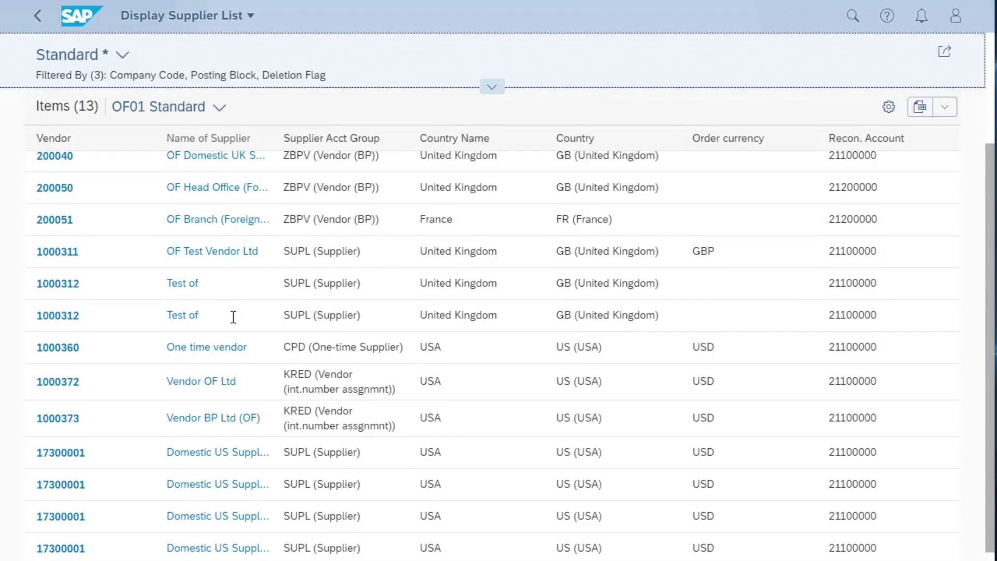
scroll(233, 317, up, 3)
click(481, 197)
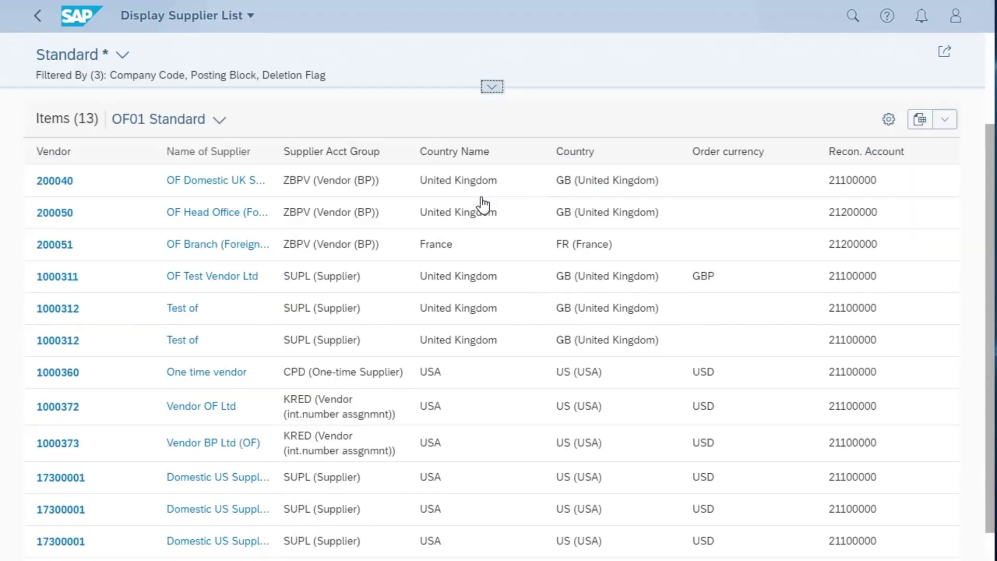
click(491, 87)
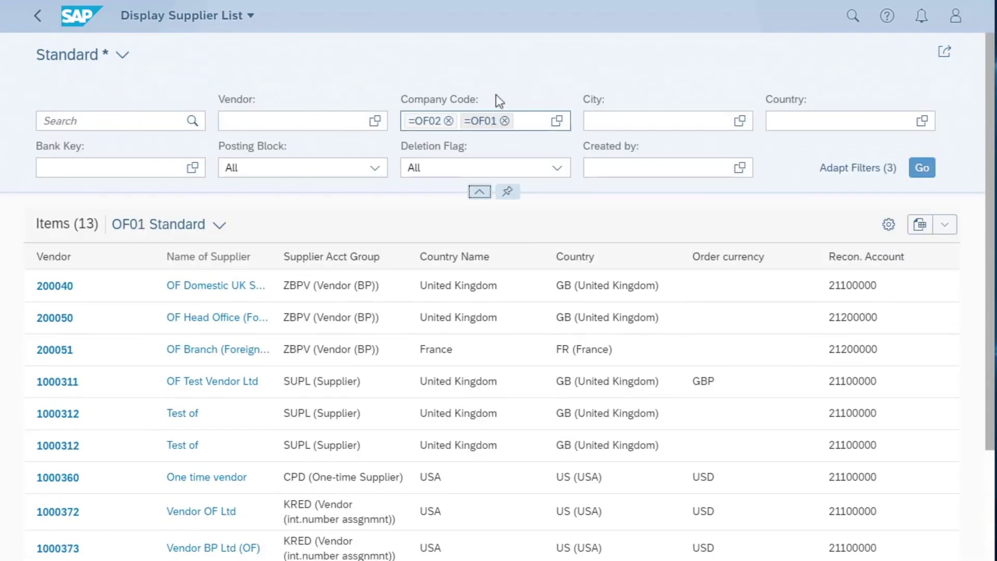
Step: Pin the filter header, scroll the supplier list to test it, and unpin the header
click(508, 192)
scroll(363, 284, down, 3)
scroll(364, 285, up, 4)
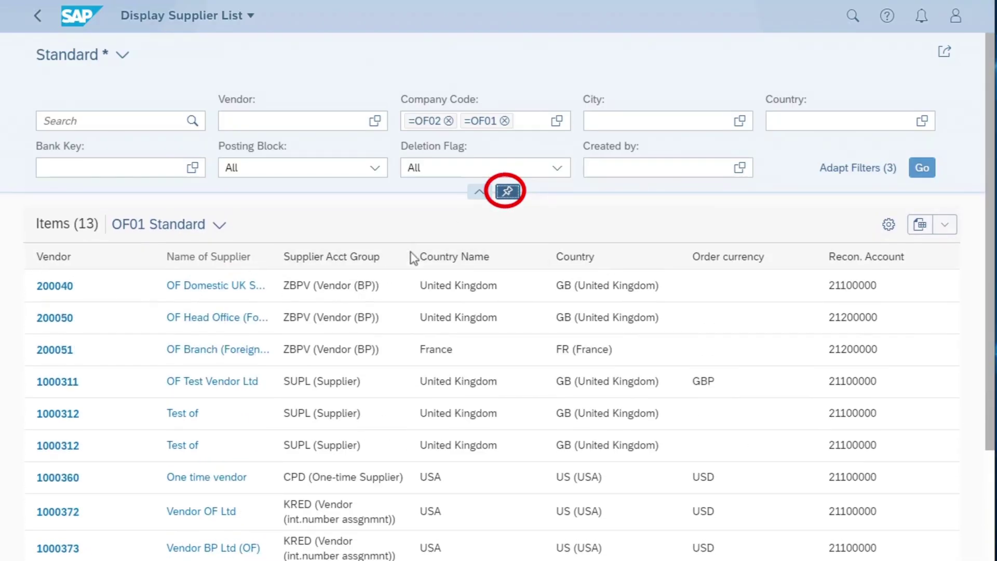
click(507, 192)
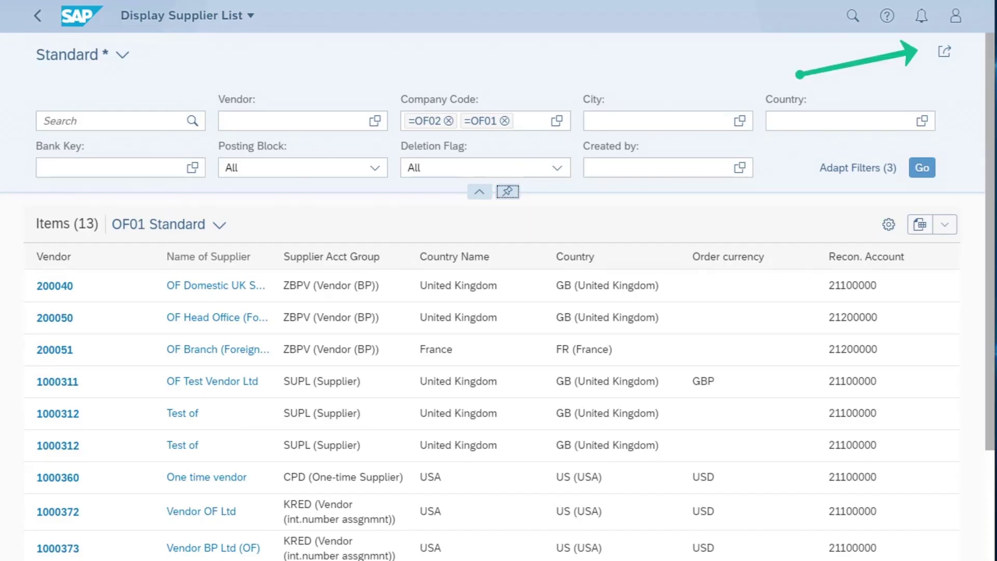
Step: Check the app's share options, and read the help topic on the Posting Block filter before closing the help
click(945, 53)
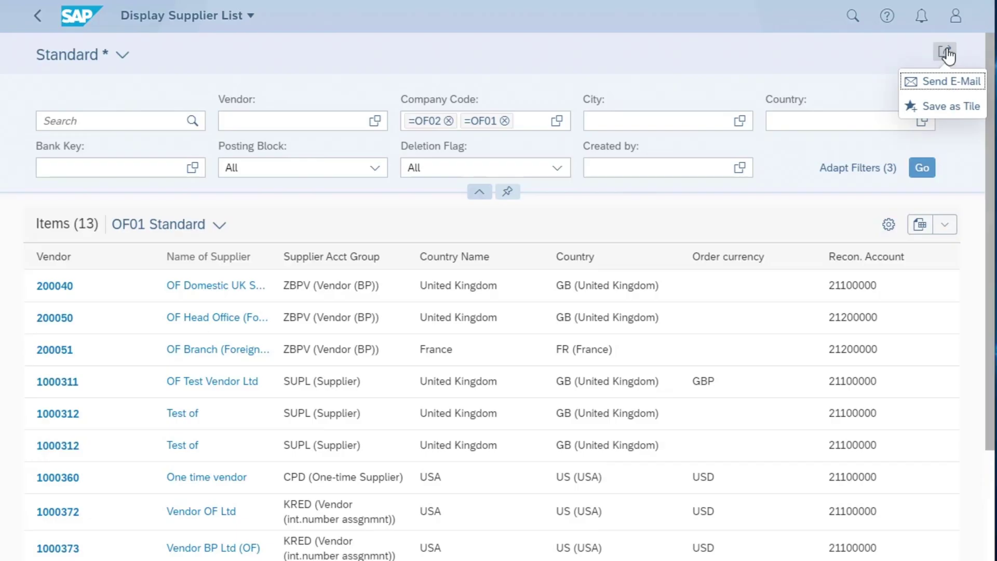
click(886, 17)
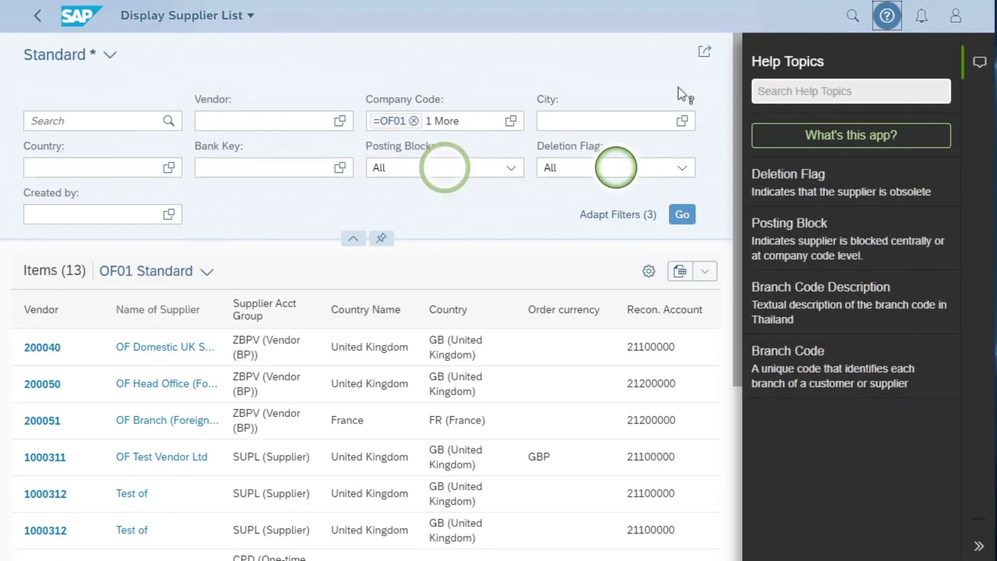
click(440, 170)
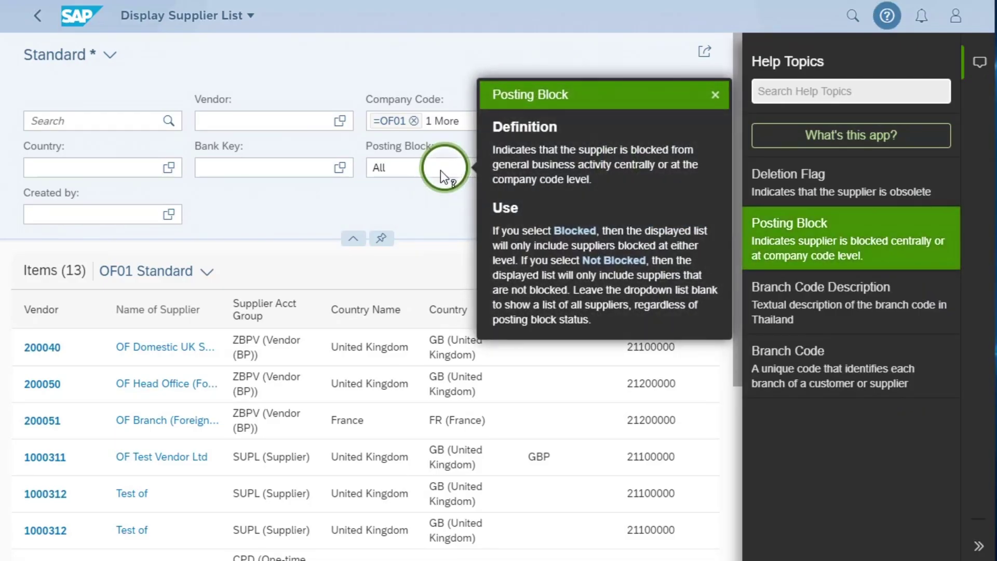
click(440, 171)
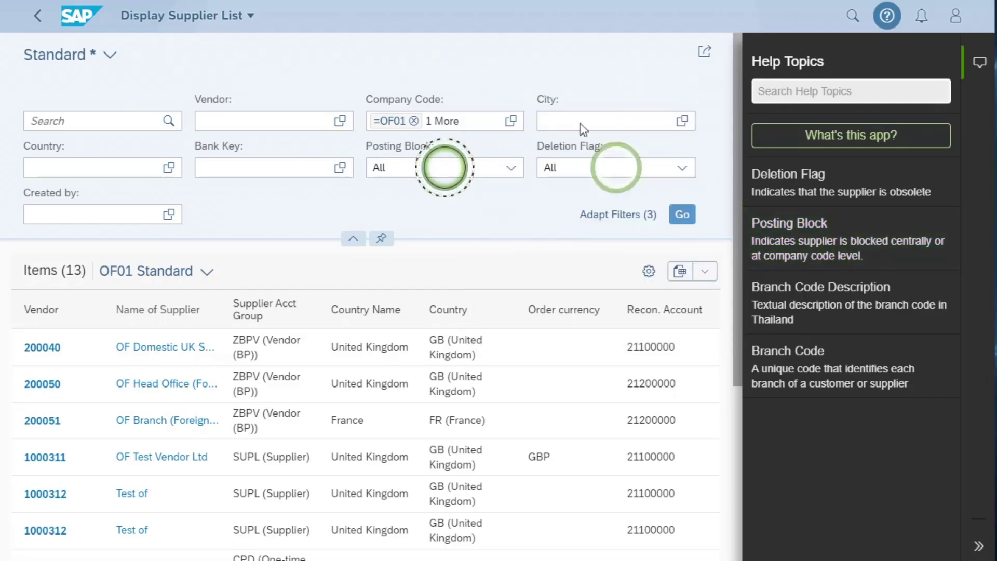
click(887, 16)
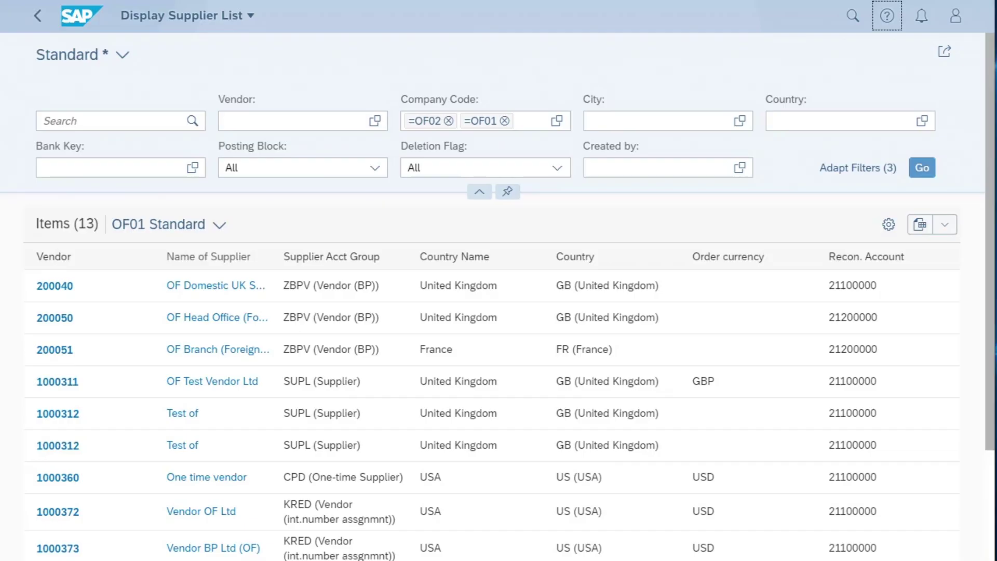
Step: Check the Vendor column's header options and examine the columns and sort fields offered in the table's view settings
click(65, 260)
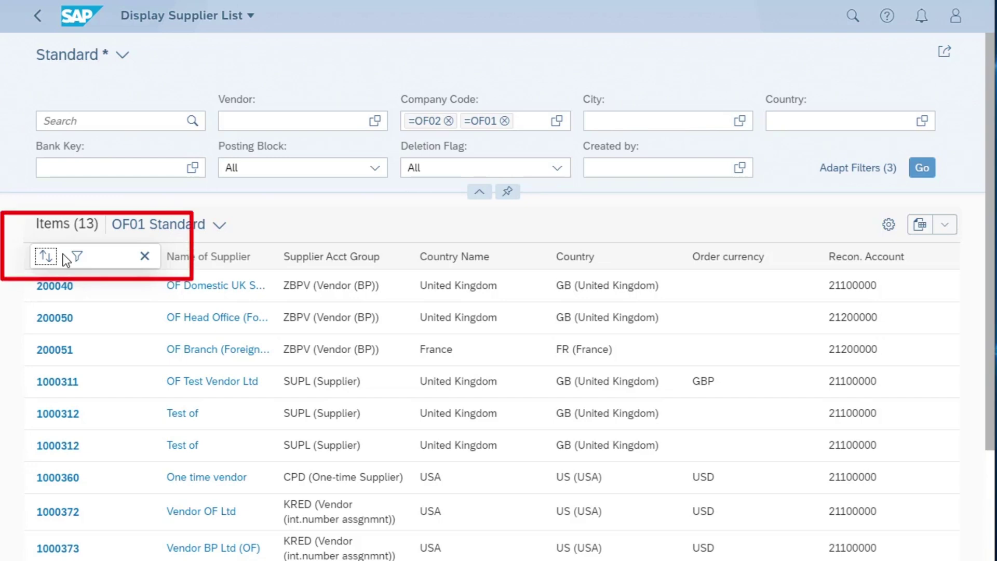
click(887, 227)
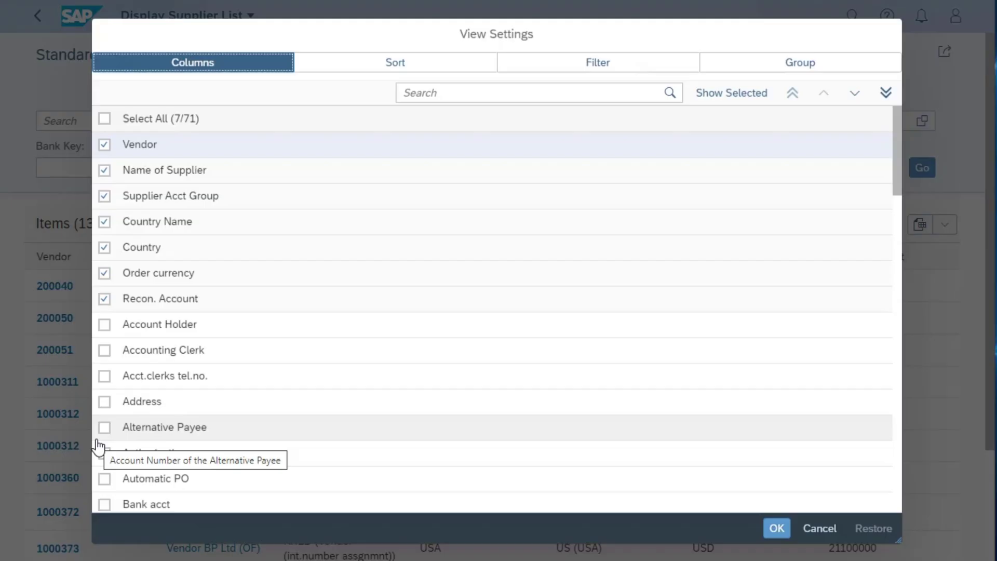
click(358, 65)
click(358, 66)
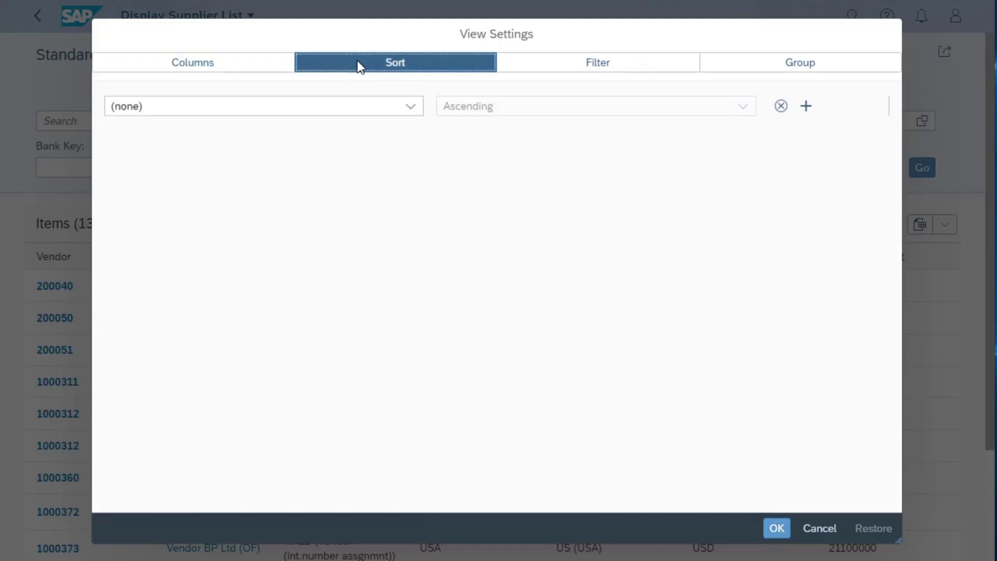
click(407, 105)
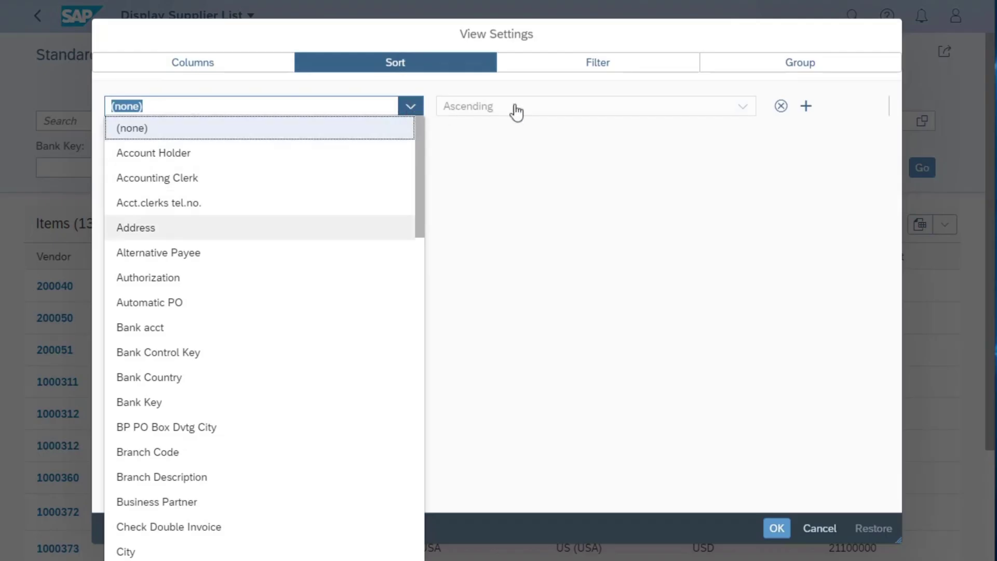
click(817, 112)
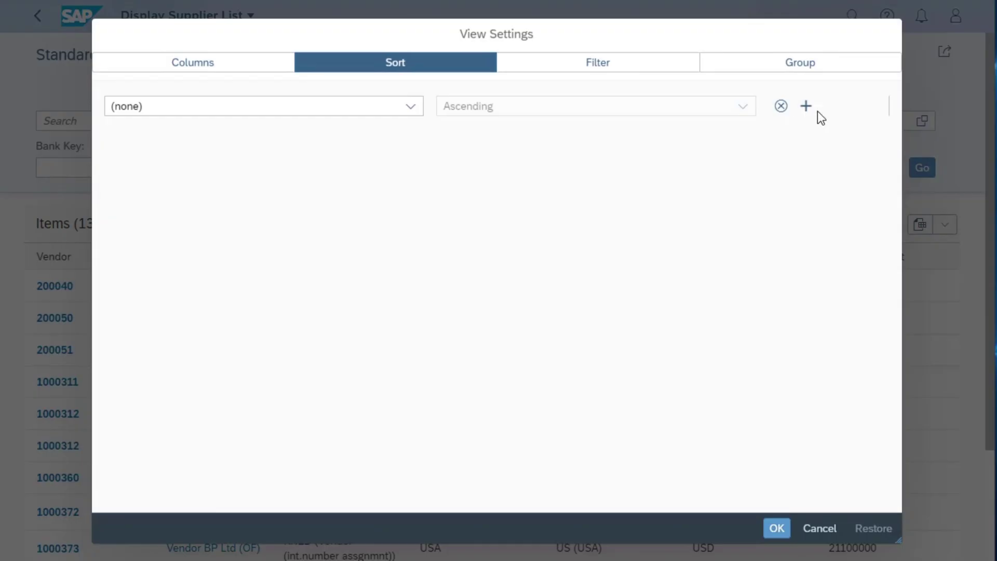
Step: Examine the Include and Exclude filter conditions in the view settings and list the operators for the Include condition
click(597, 65)
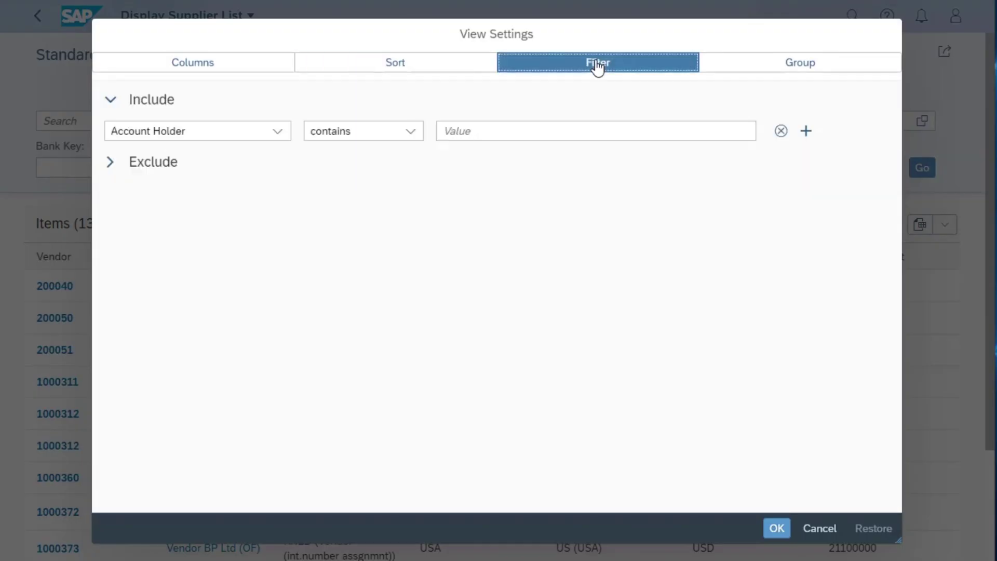
click(108, 171)
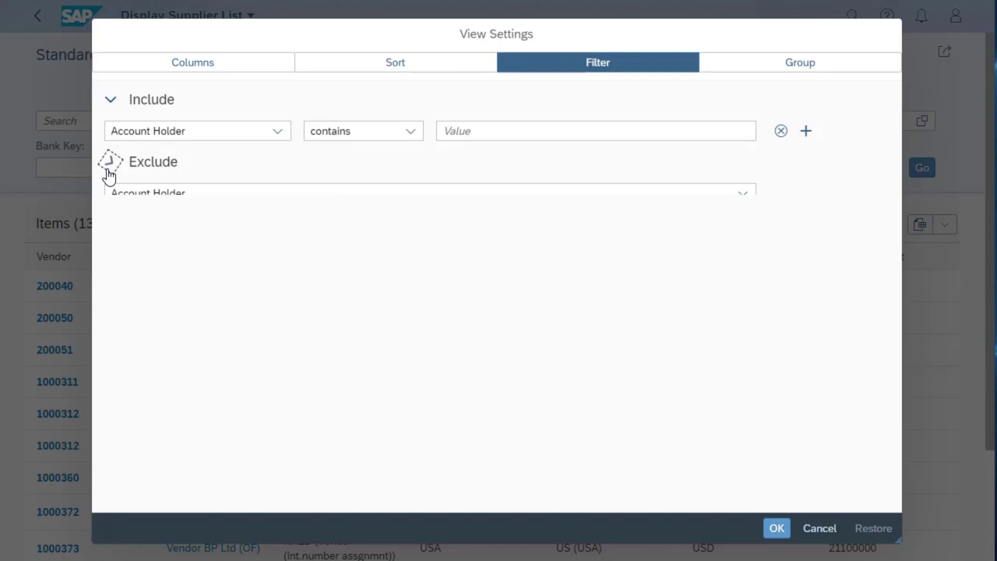
click(411, 134)
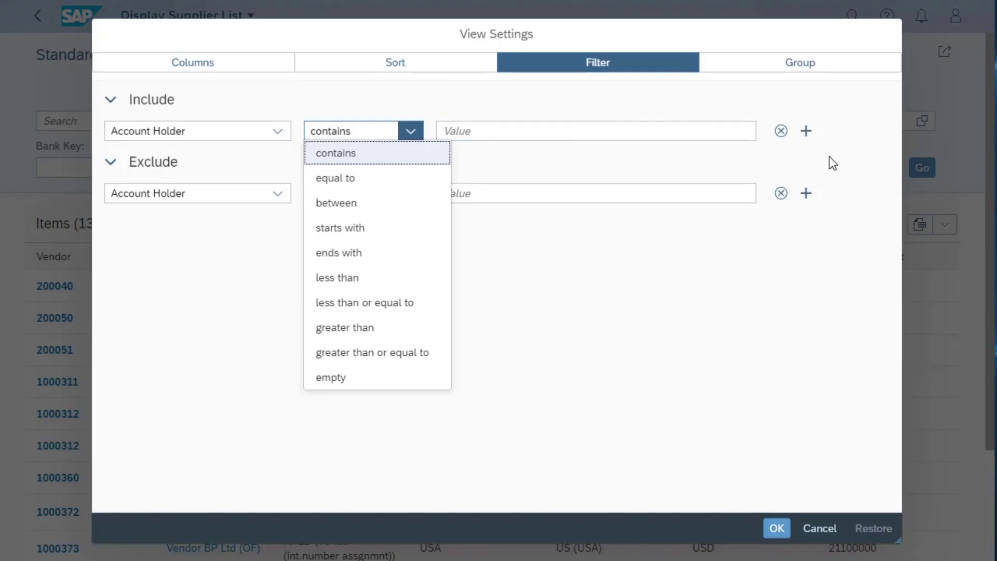
Step: Group the supplier list by Country in the view settings and apply the grouping
click(811, 67)
click(345, 107)
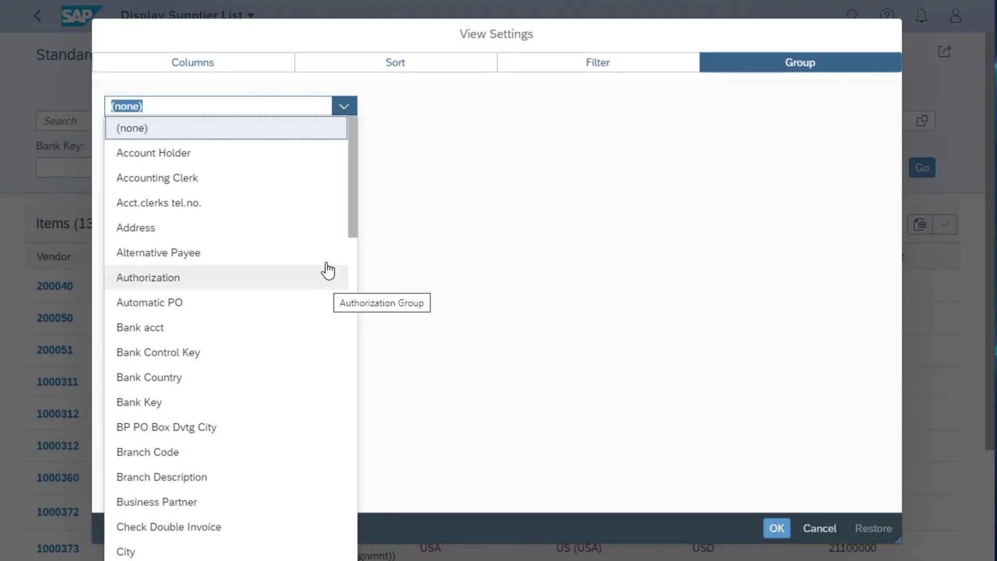
scroll(327, 269, down, 5)
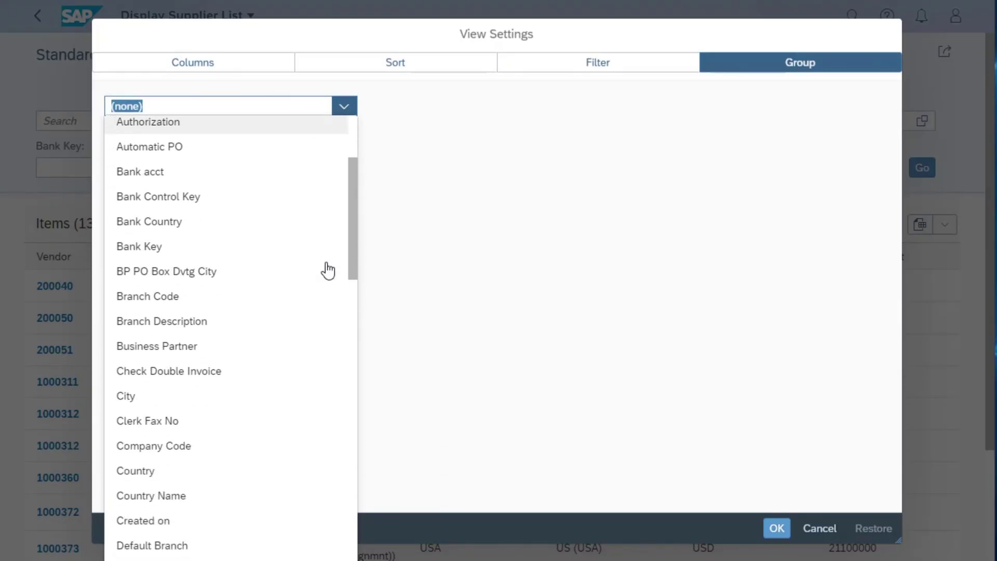
click(146, 397)
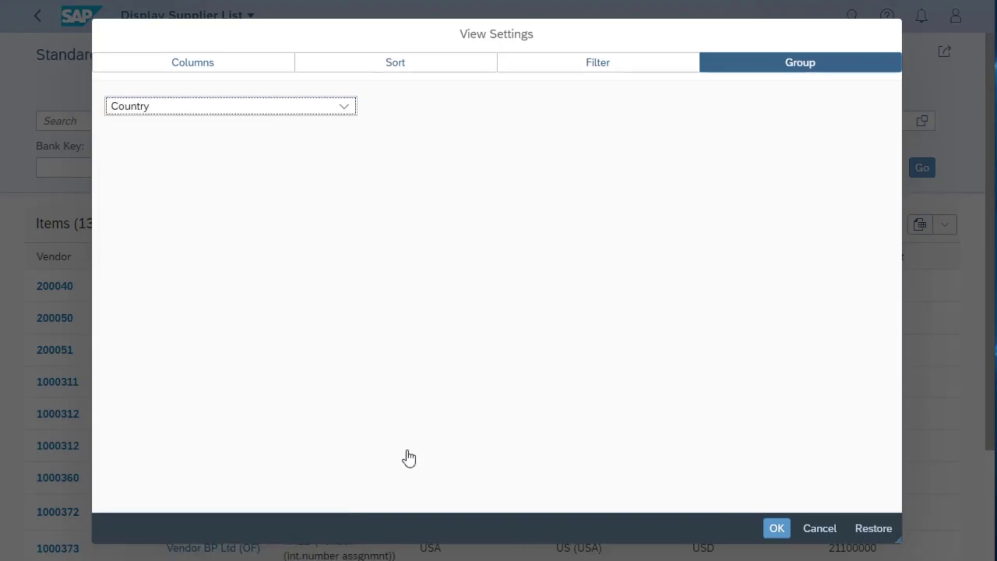
click(776, 537)
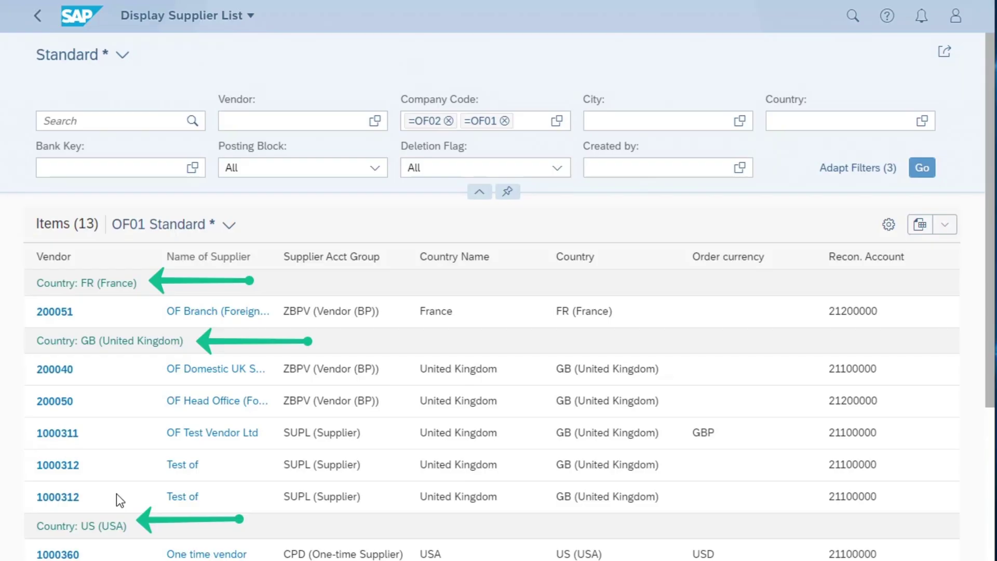
Step: Review the table's managed views, cancel without changes, and list the export options for the supplier list
click(228, 225)
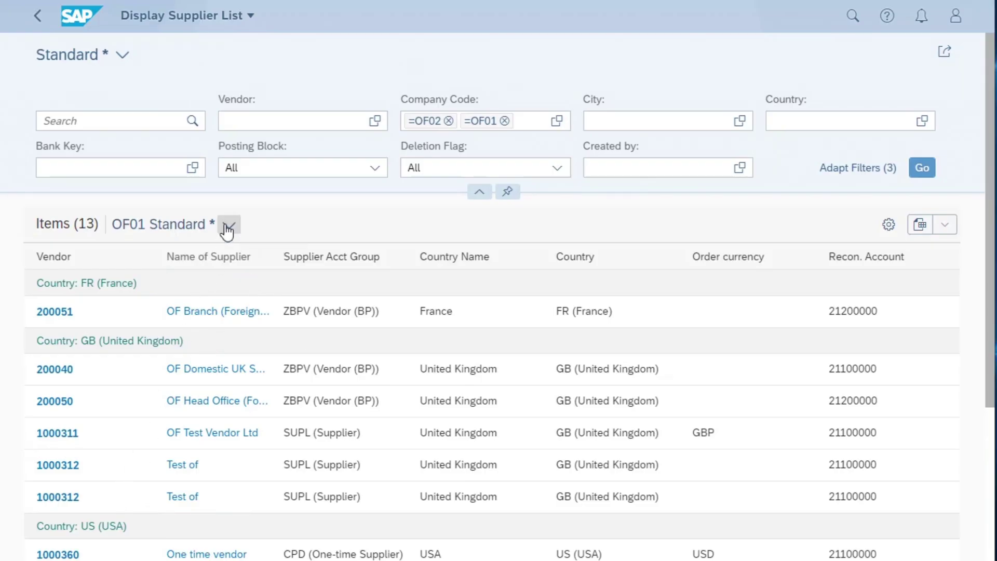
click(307, 487)
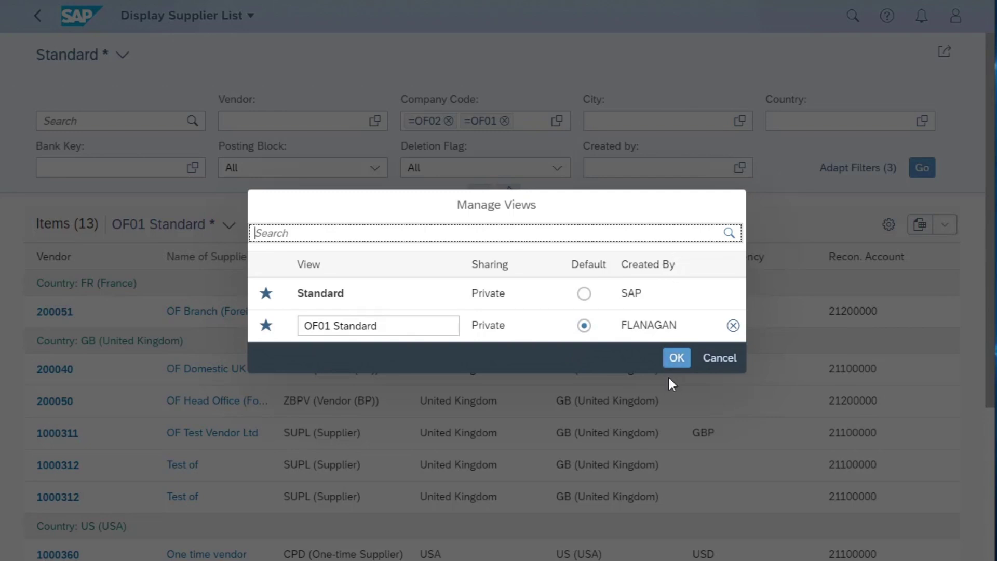
click(719, 366)
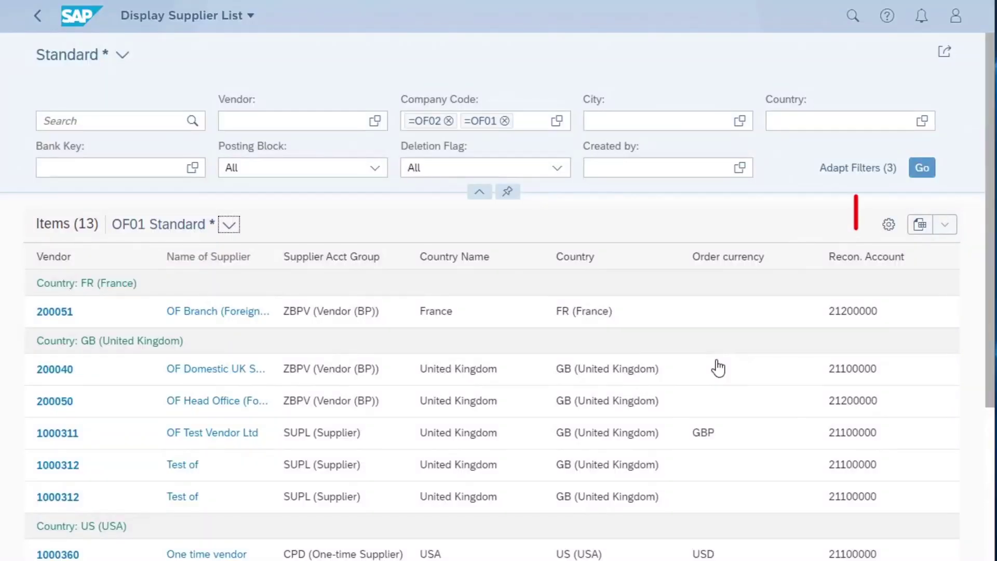
click(946, 226)
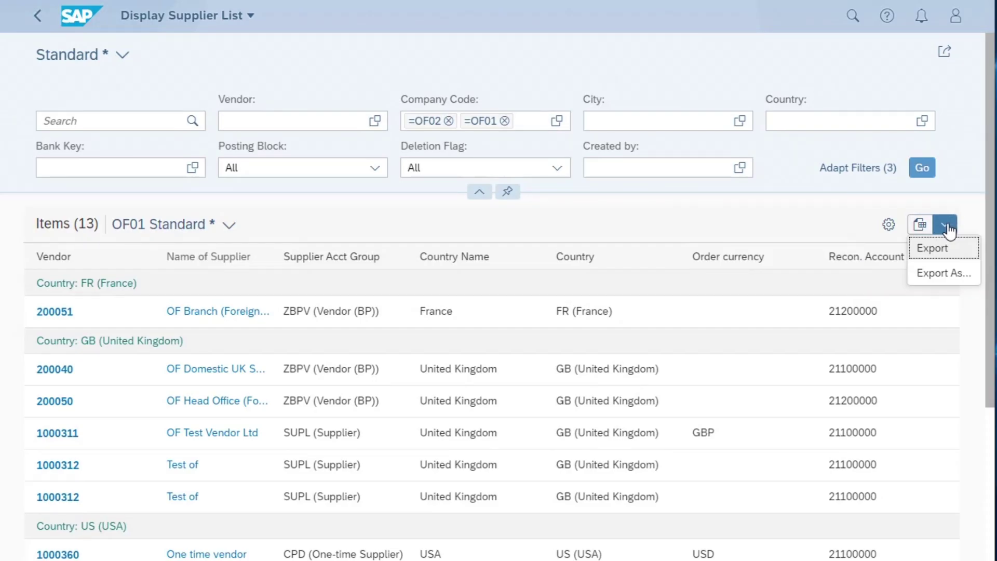
Step: Open the related links for the French vendor, review the full list of definable links, and cancel without changes
click(59, 316)
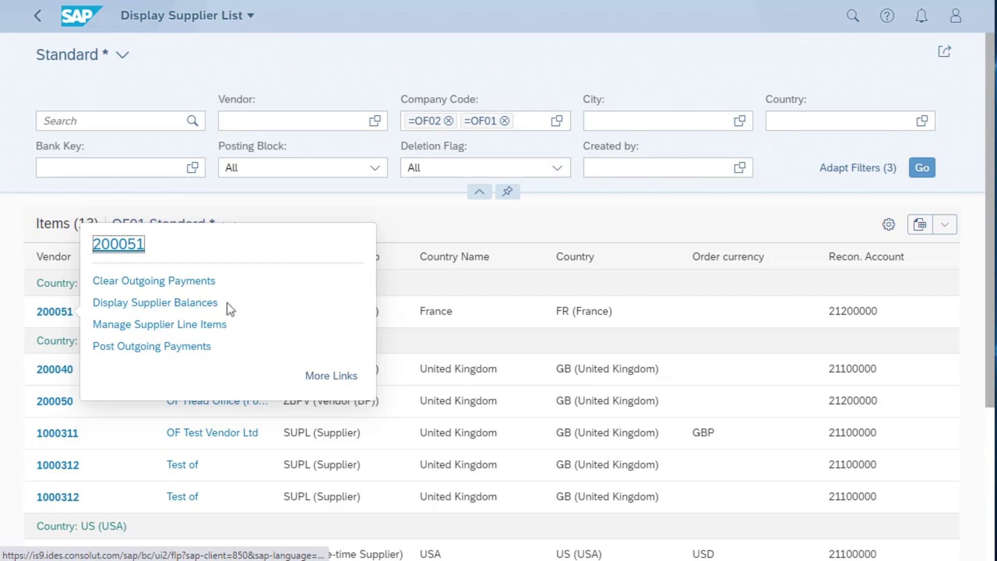
click(332, 376)
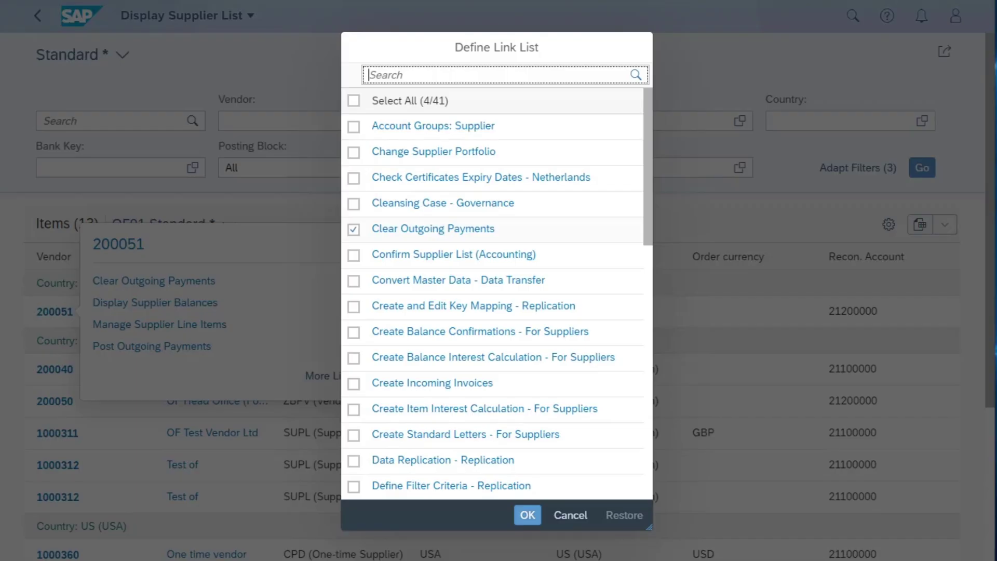
click(576, 515)
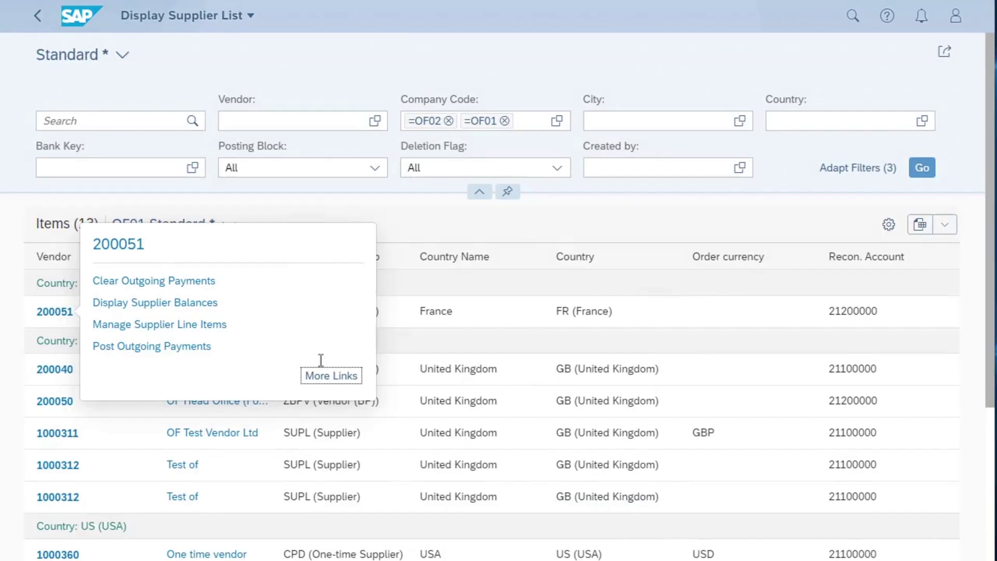
Step: Open the French vendor's supplier detail page and look through its further sections
click(118, 245)
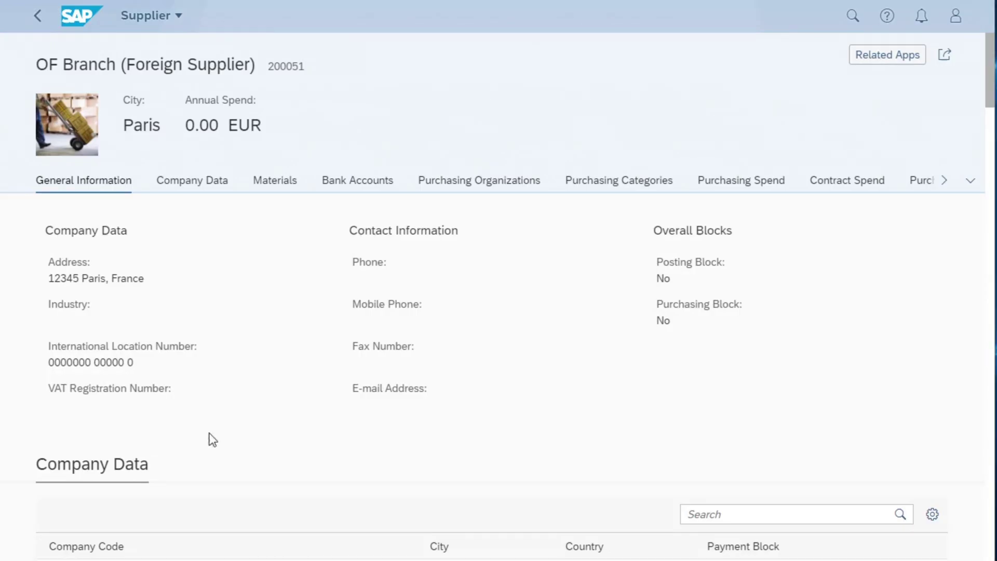
click(944, 181)
click(944, 183)
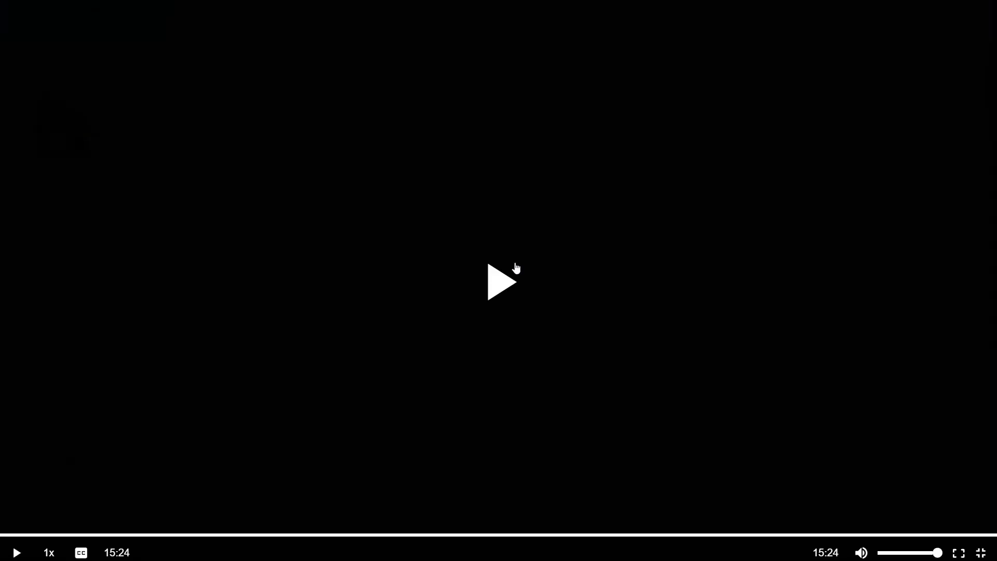
click(514, 267)
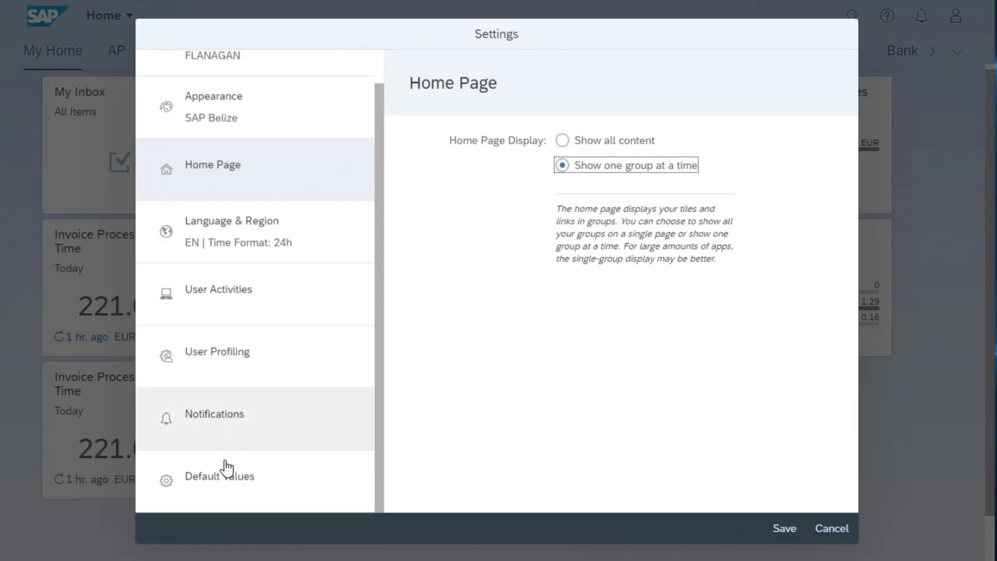
Step: Open the Default Values in the user settings and go to the Financial Accounting section
click(221, 474)
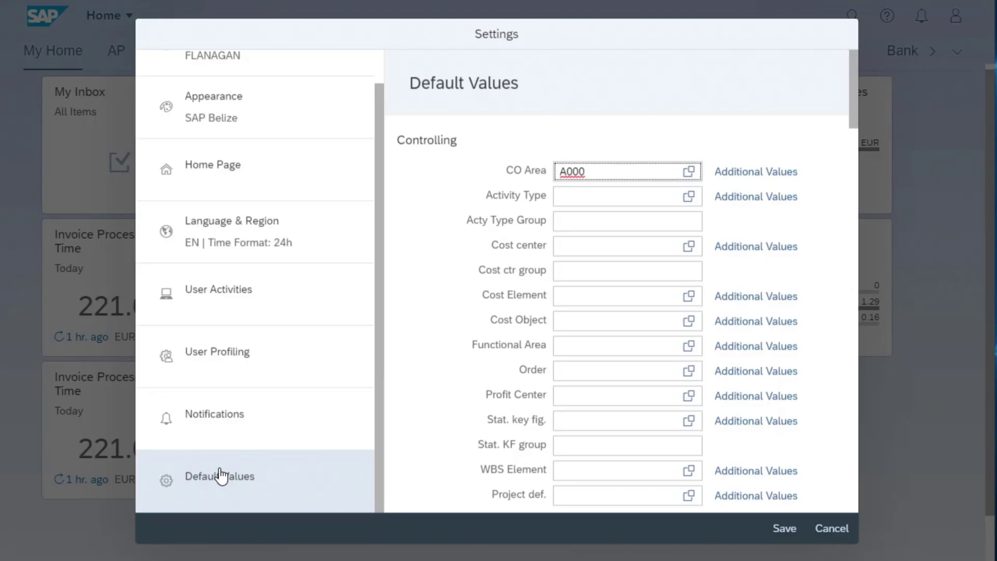
scroll(649, 307, down, 7)
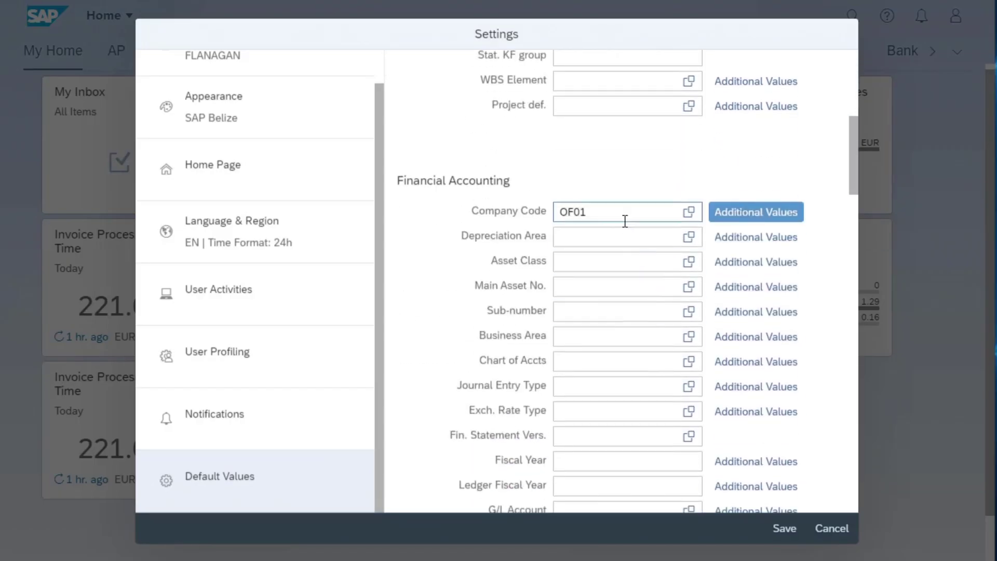
Step: Try to enter OF02 alongside OF01 directly in the Company Code default, and remove the extra code
click(618, 214)
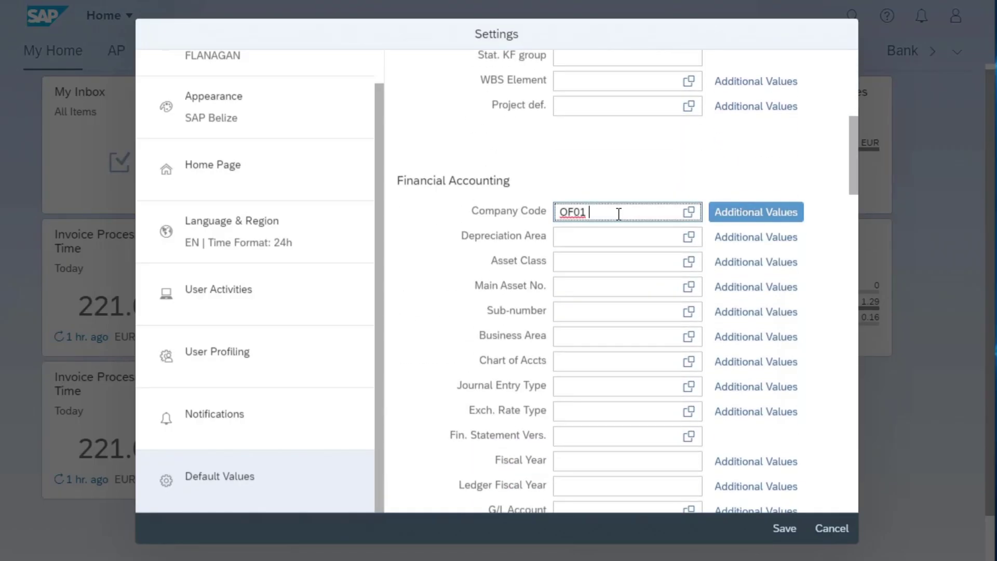
text(o)
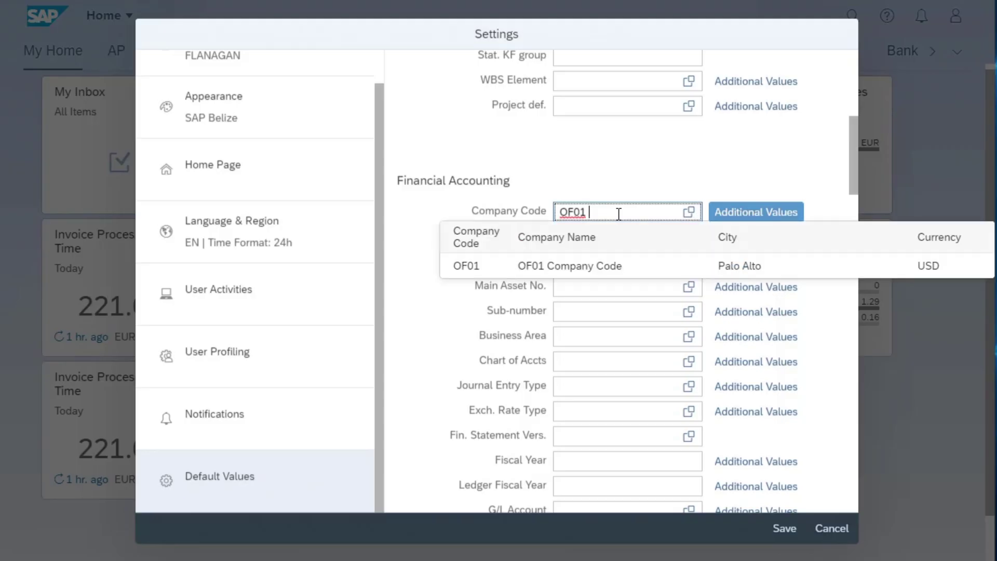
text(f02)
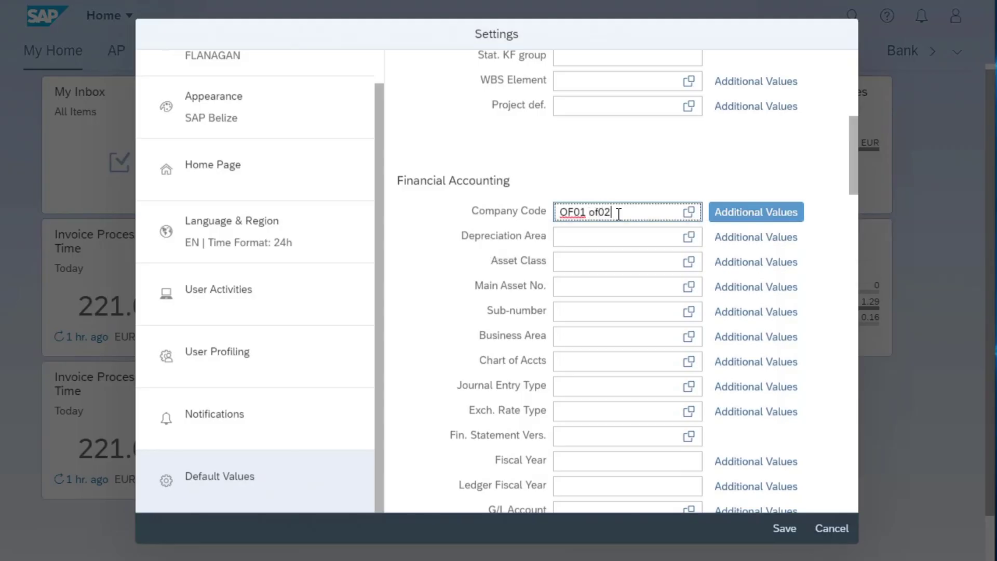
key(Return)
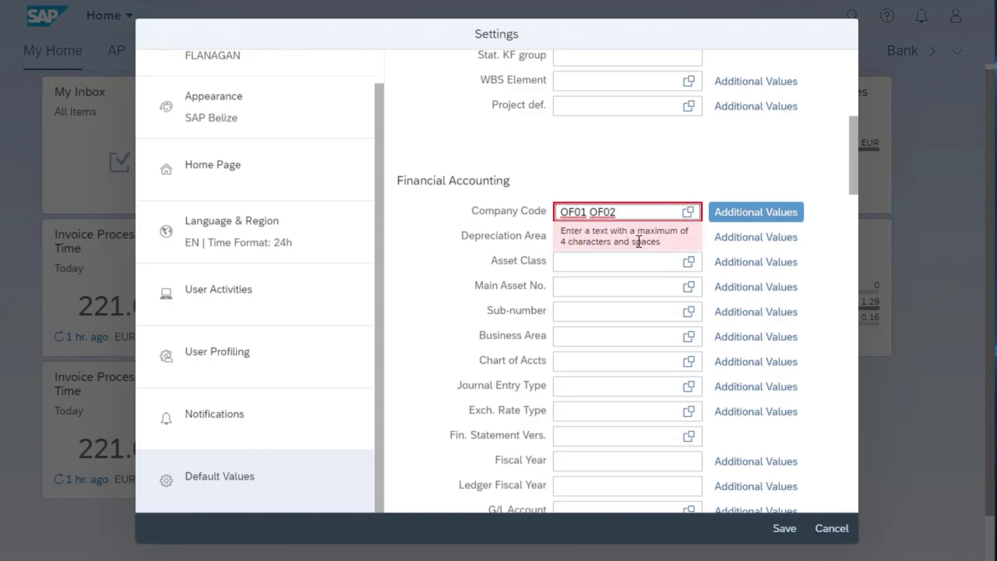
key(BackSpace)
key(BackSpace)
key(BackSpace)
key(BackSpace)
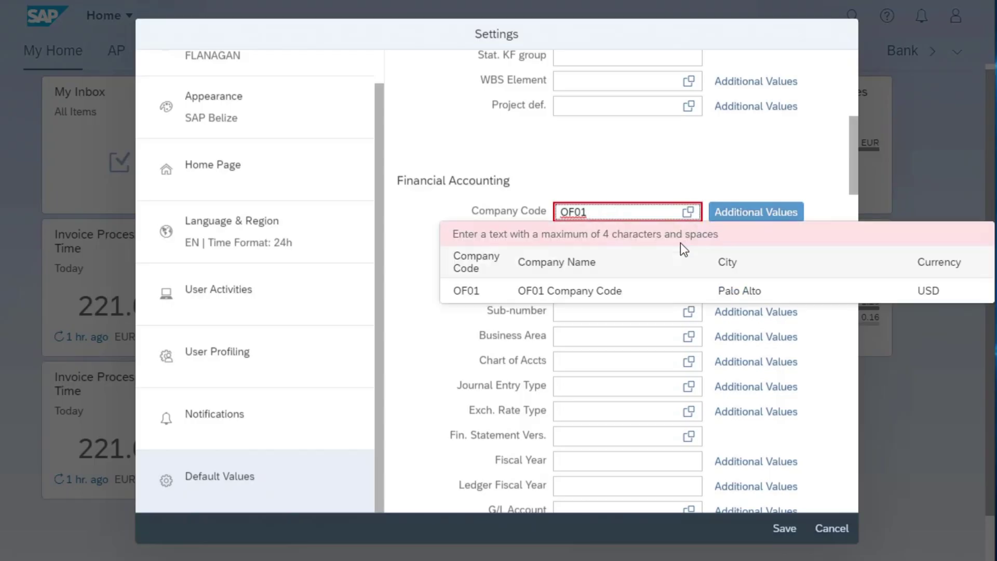
Step: Open the additional values for the Company Code default and list the operators for the OF01 condition
click(743, 213)
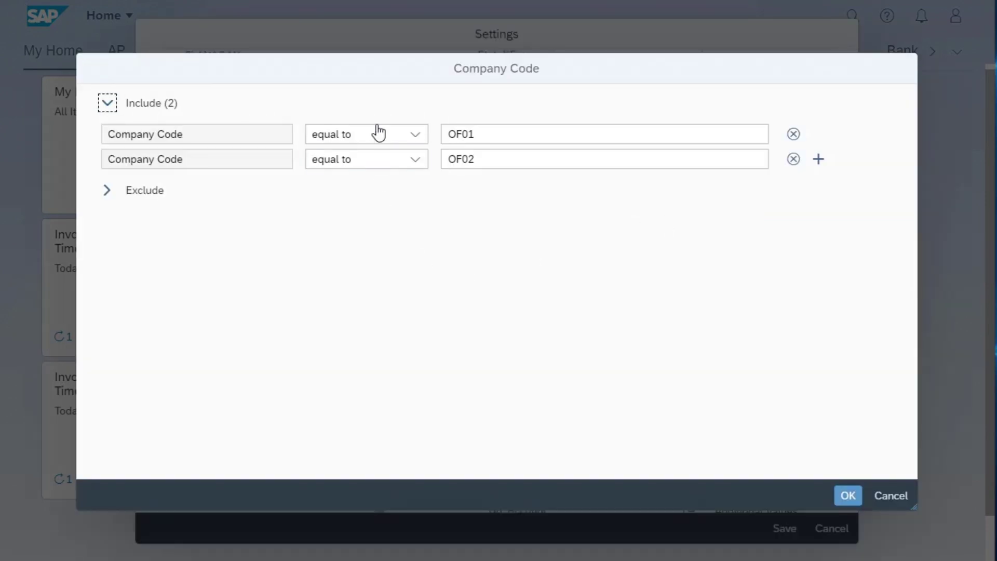
click(414, 137)
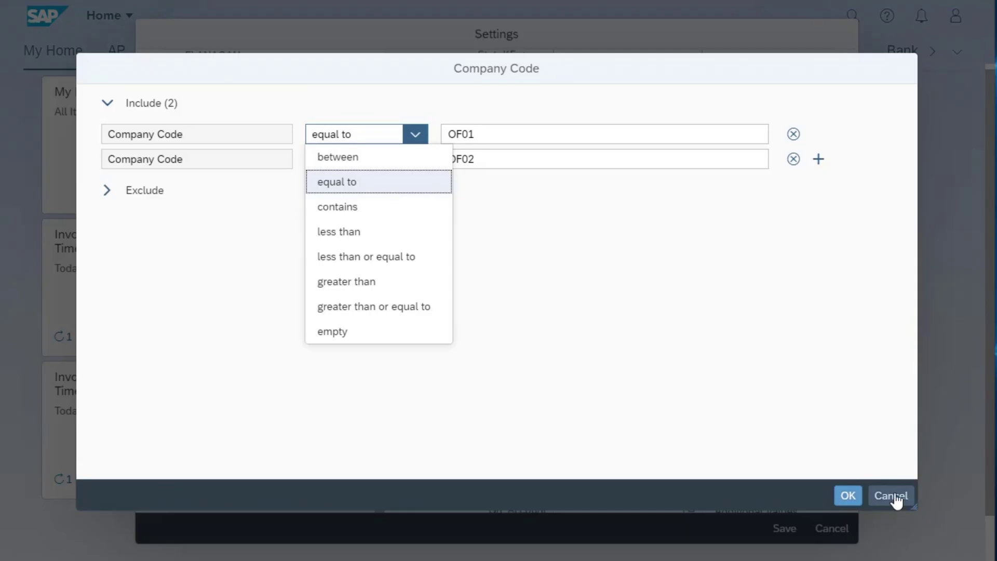
click(663, 367)
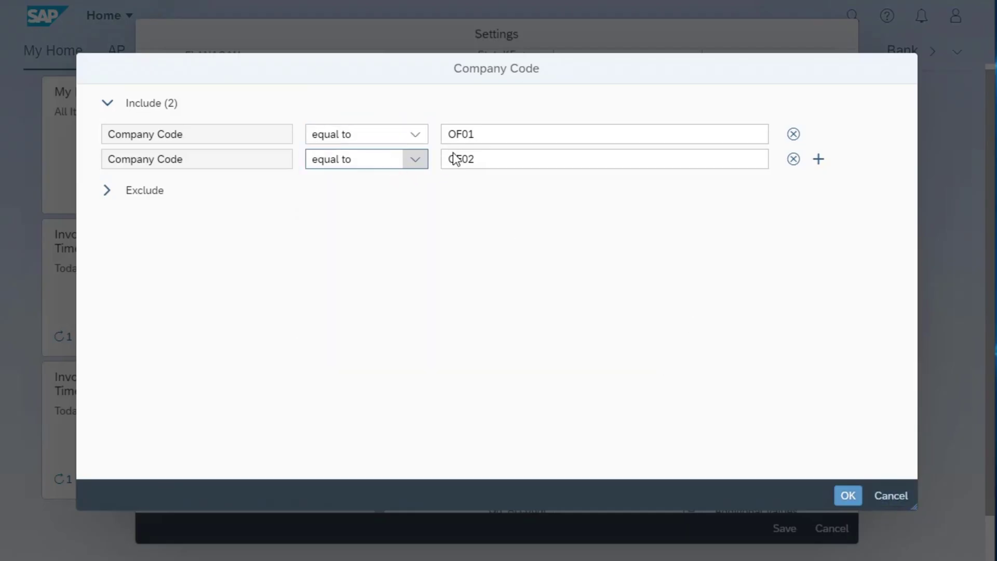
Step: Delete the OF02 company code condition, discard that deletion by cancelling, and save the user settings
click(793, 159)
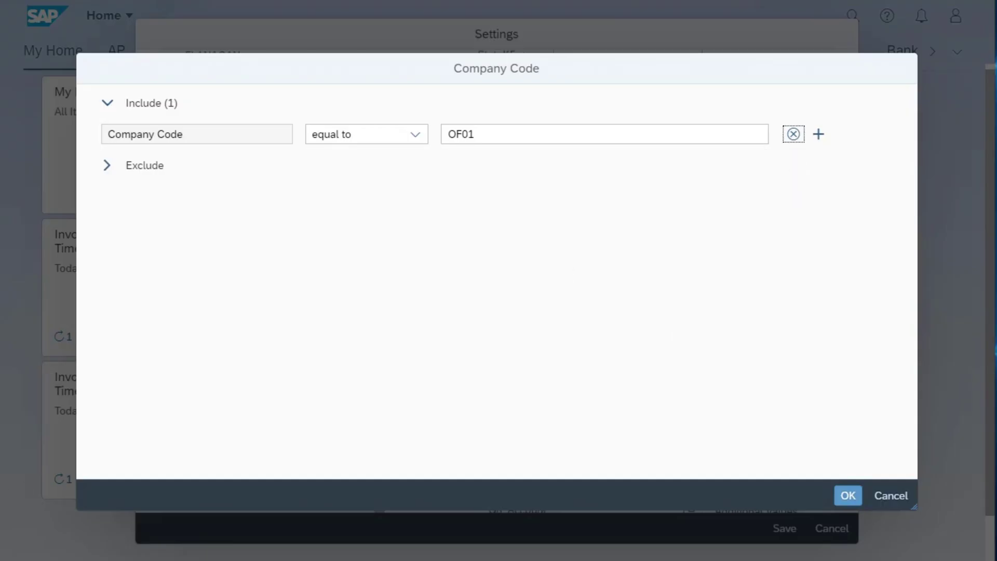
click(902, 498)
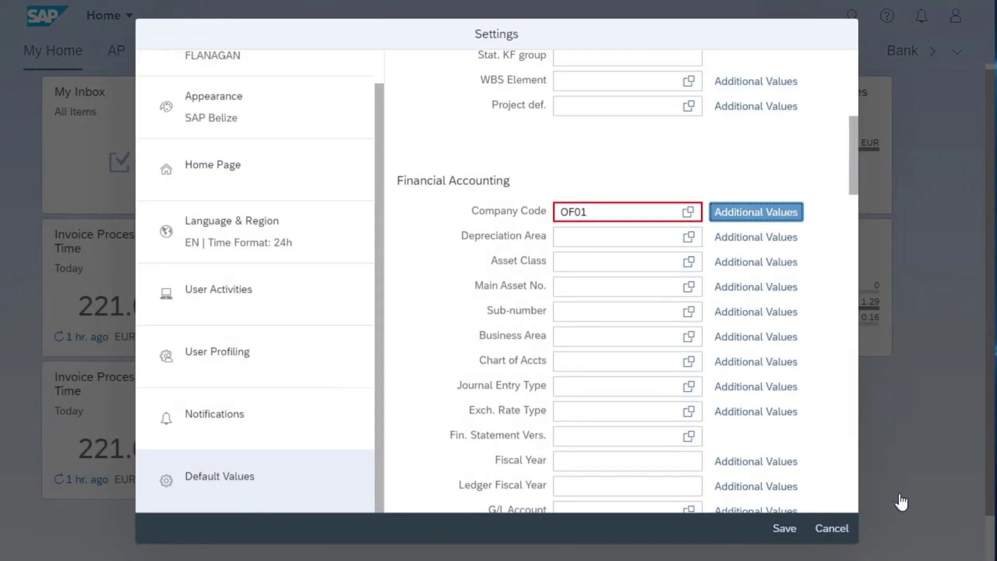
click(779, 529)
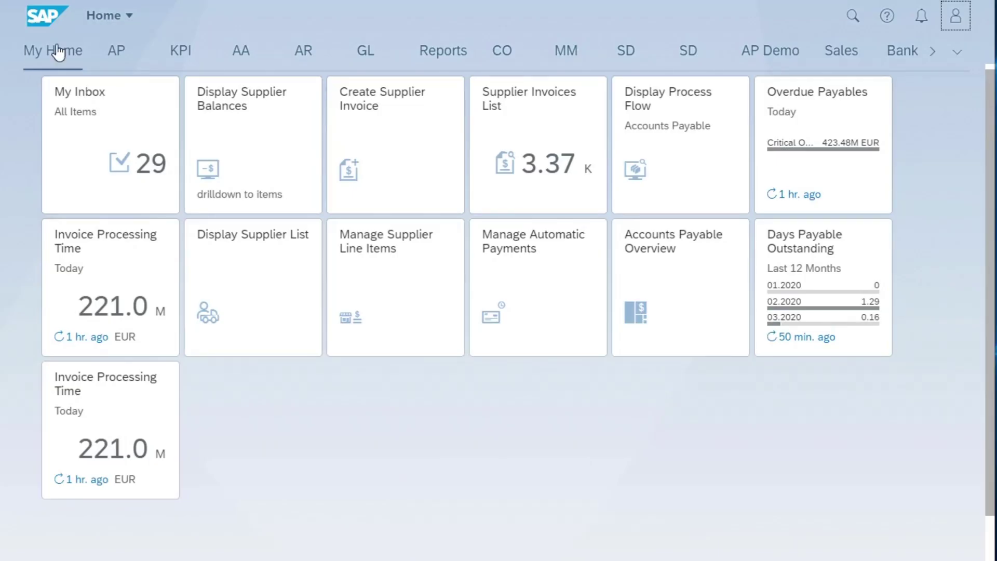
Step: Browse the Home Page Apps in the My Home, AP and AA groups, and close the overview
click(112, 20)
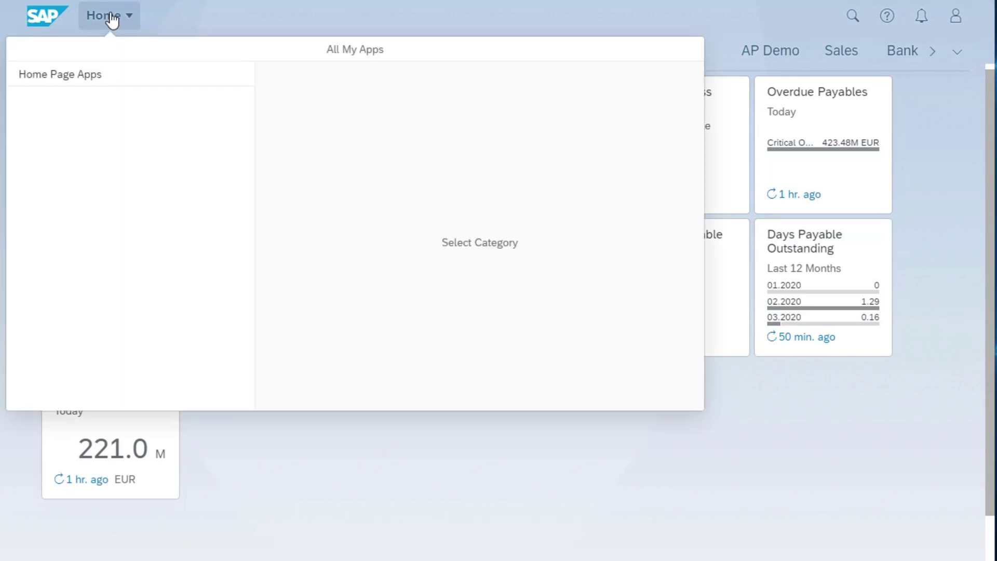
click(63, 77)
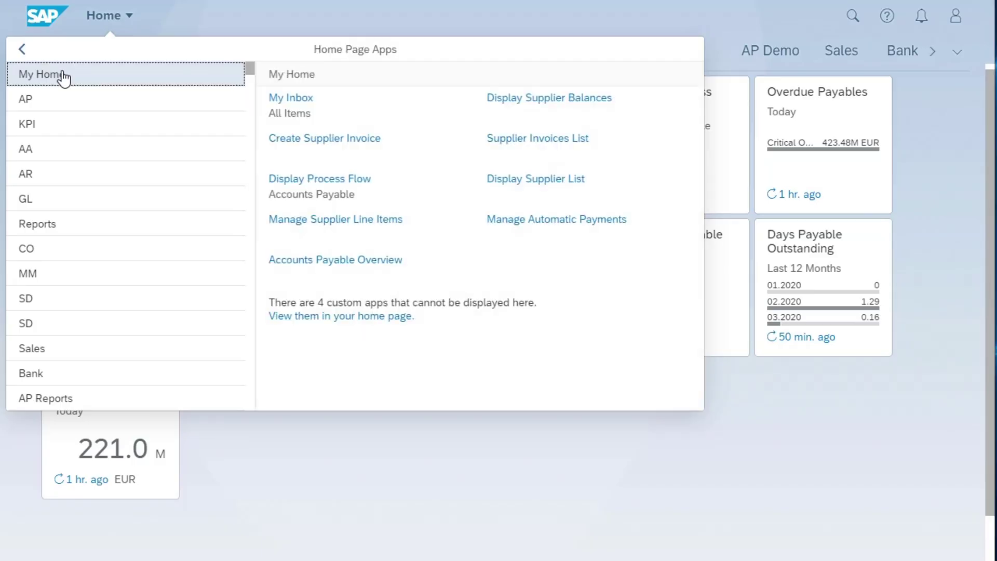
click(41, 102)
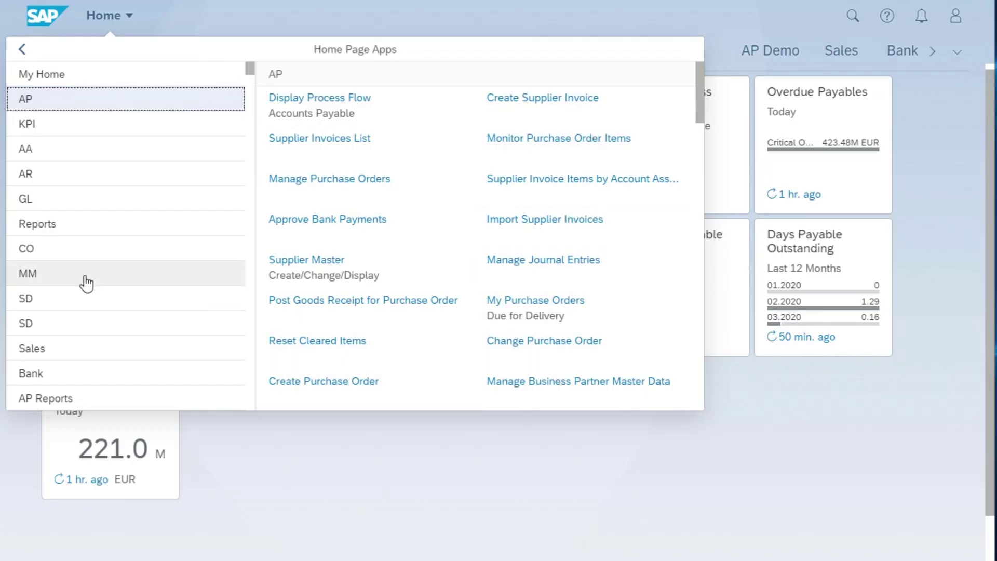
click(27, 152)
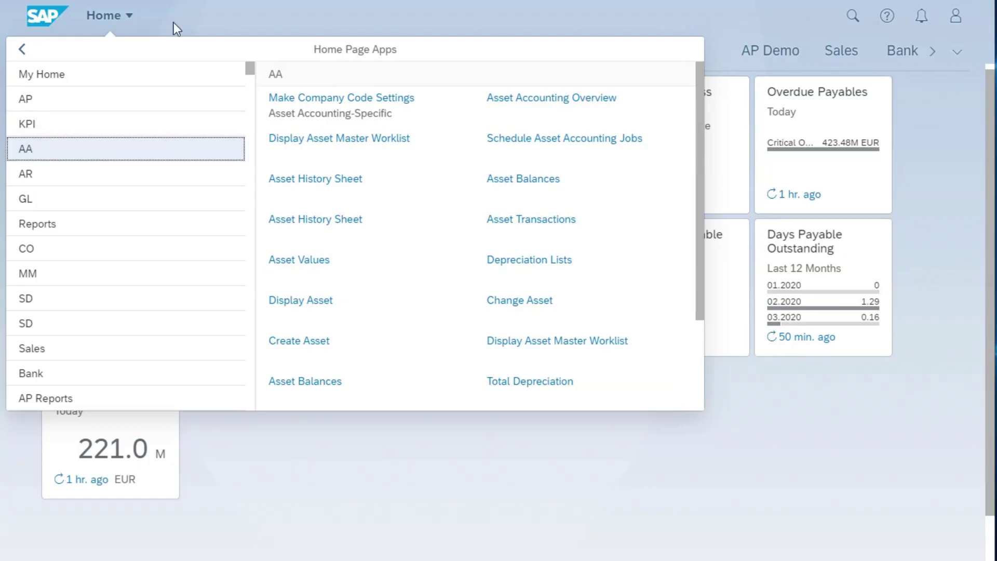
click(220, 17)
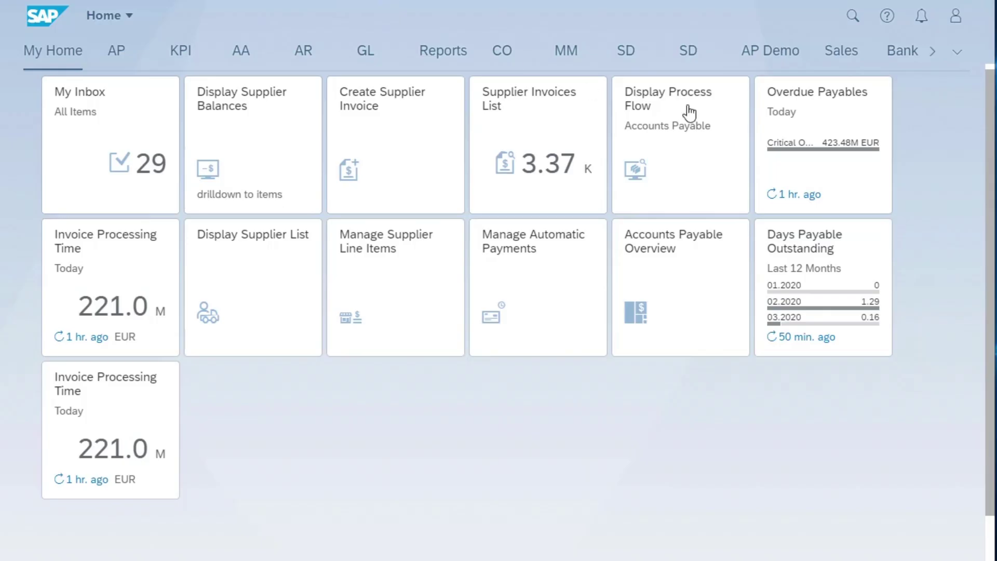
Step: Review the categories available for the enterprise search, and search for 123 across All
click(853, 17)
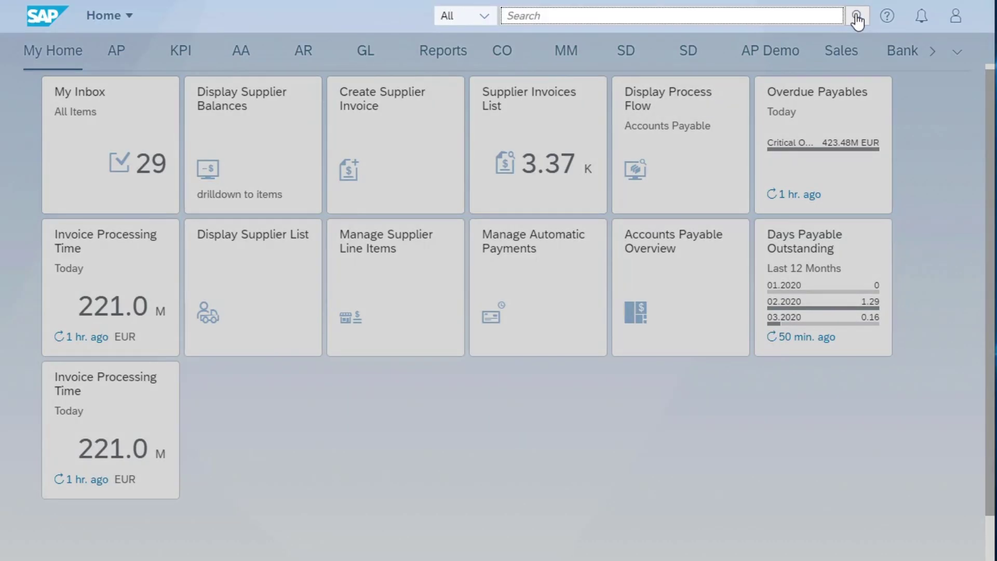
click(489, 20)
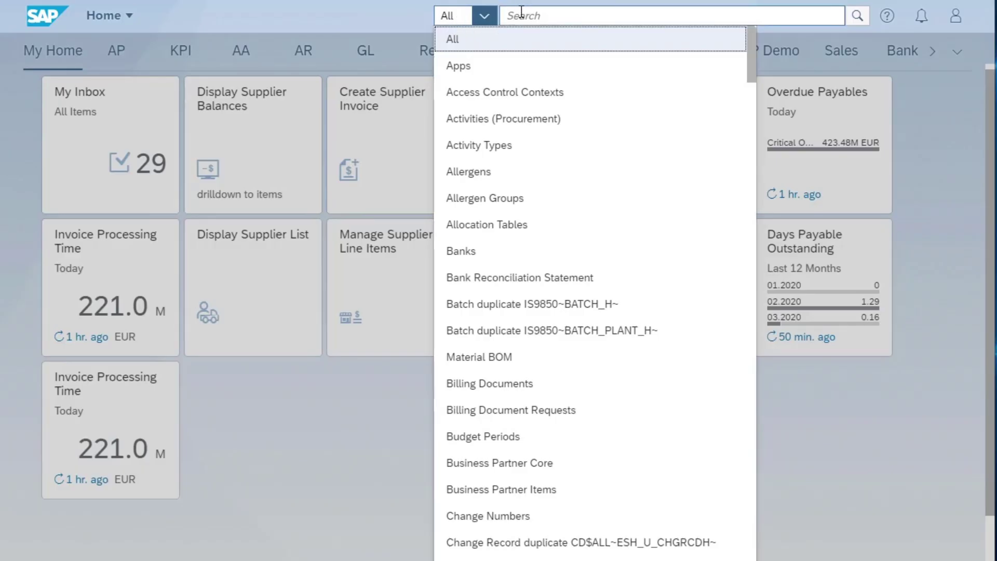
click(521, 13)
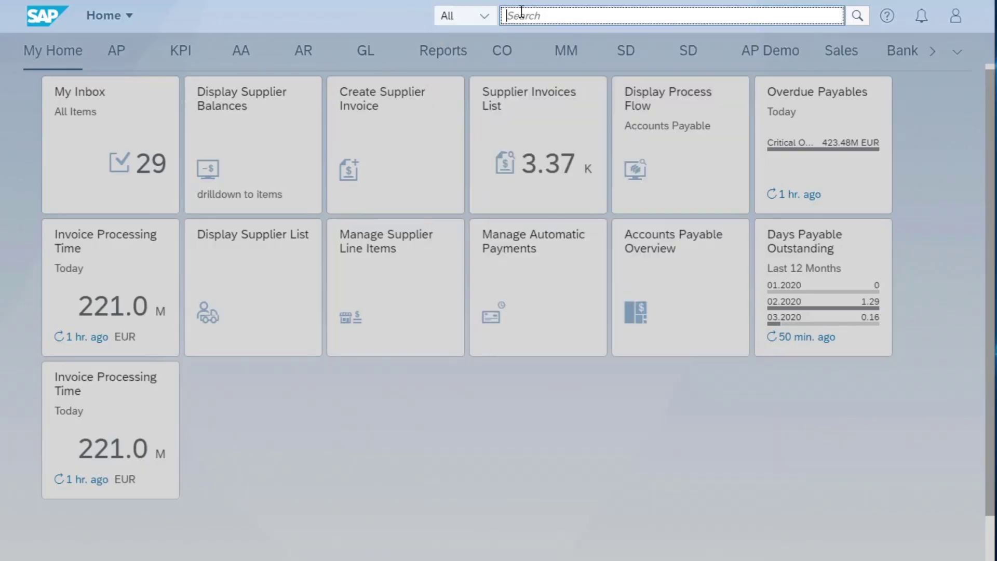
text(123)
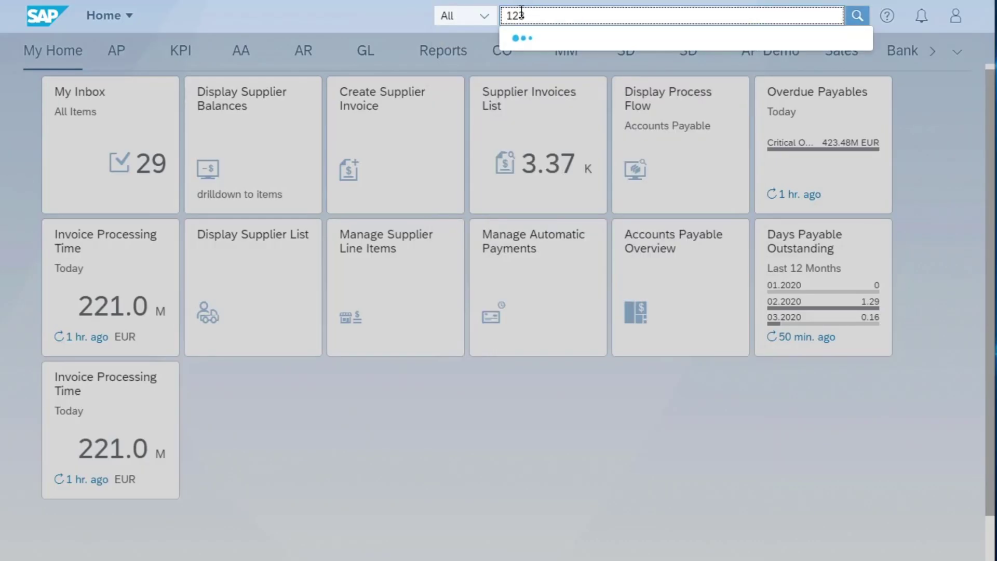
click(857, 17)
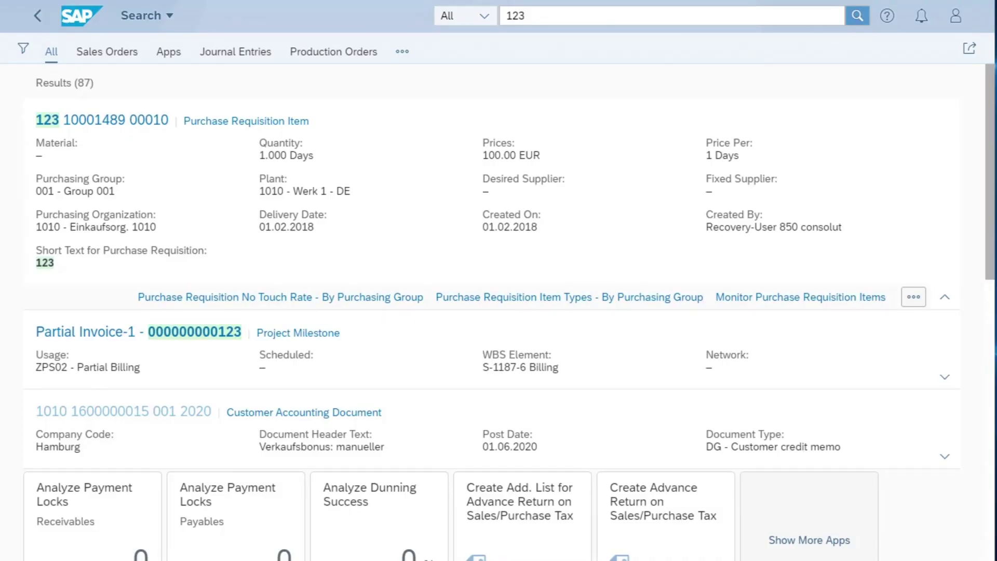
Step: Check the filter and additional app links of the search results, and list the search categories again
click(23, 49)
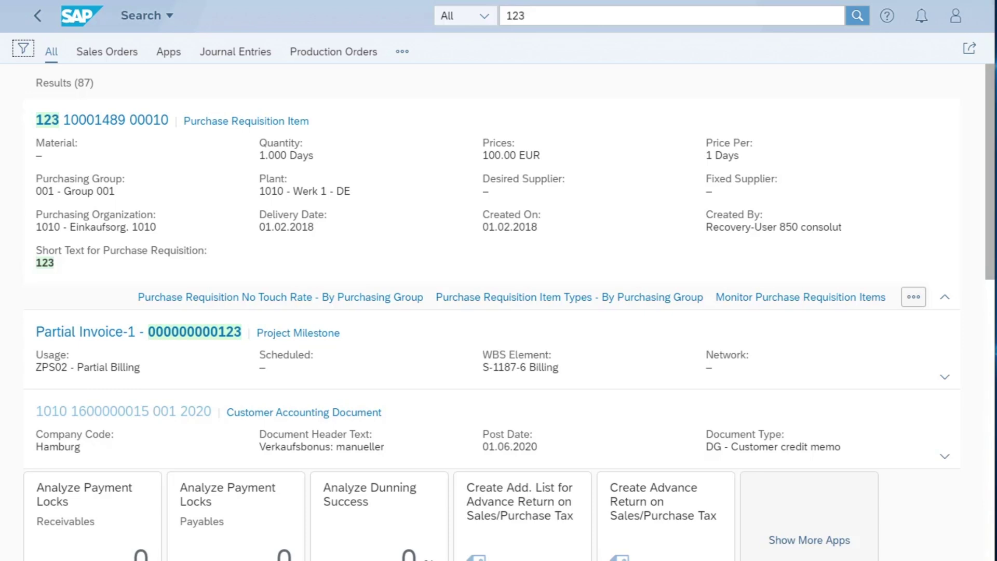
click(913, 297)
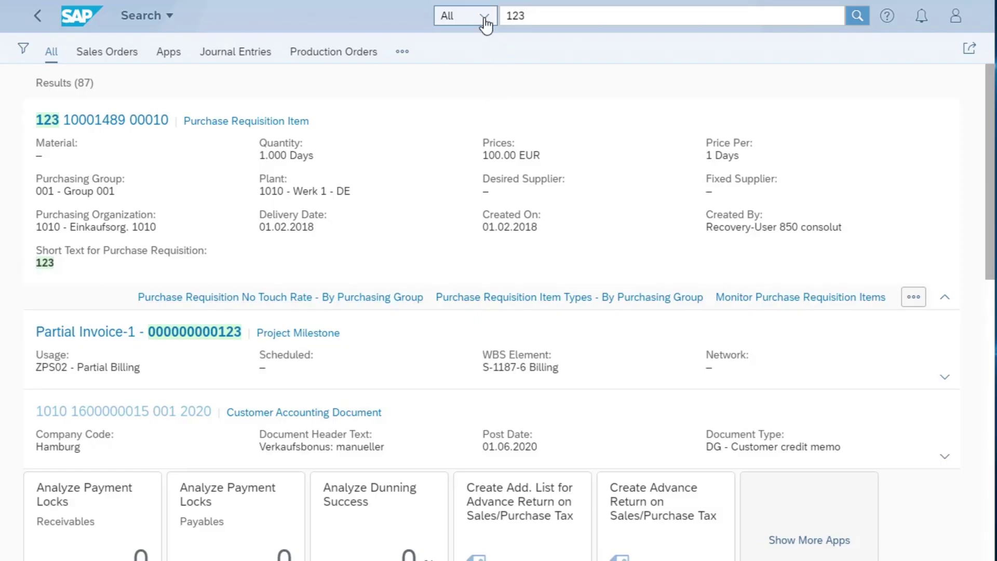
click(485, 17)
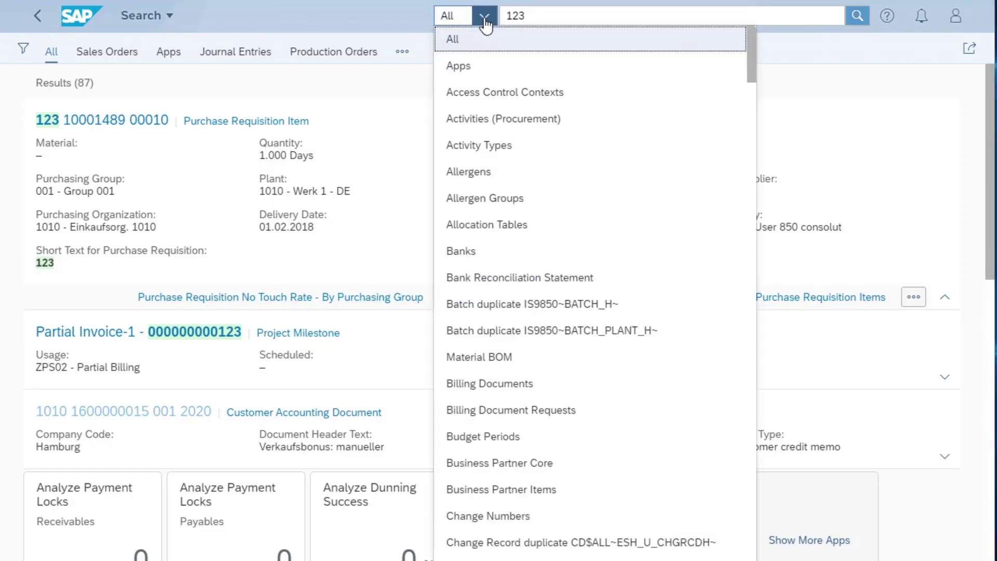
click(338, 15)
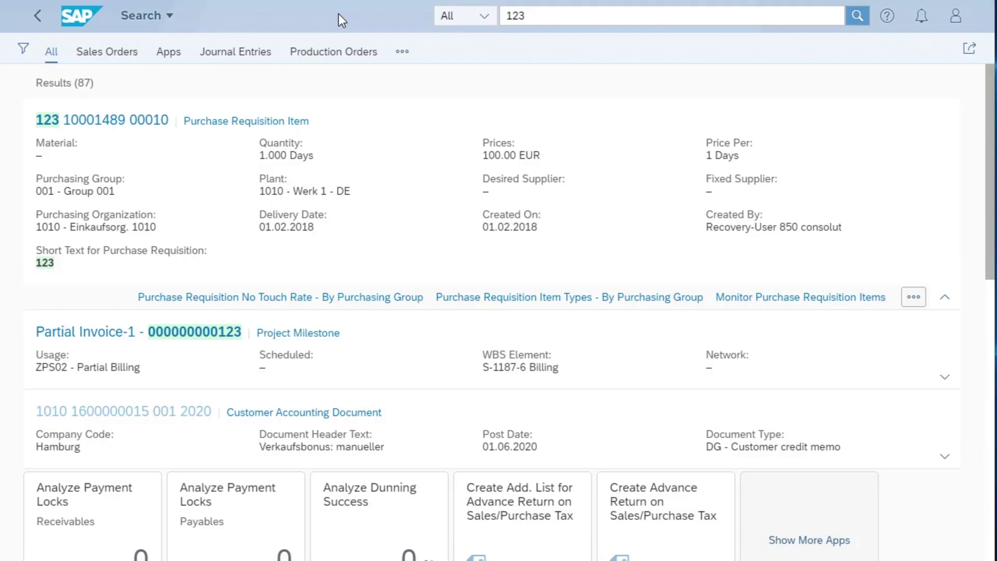
Step: Restrict the search for 123 to Journal Entries and list the additional result categories
click(237, 55)
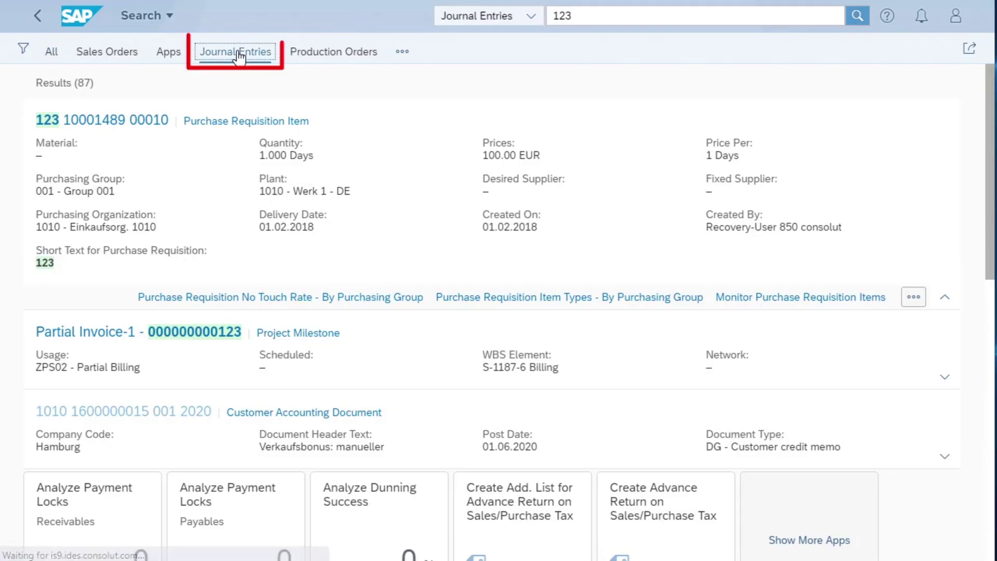
click(404, 56)
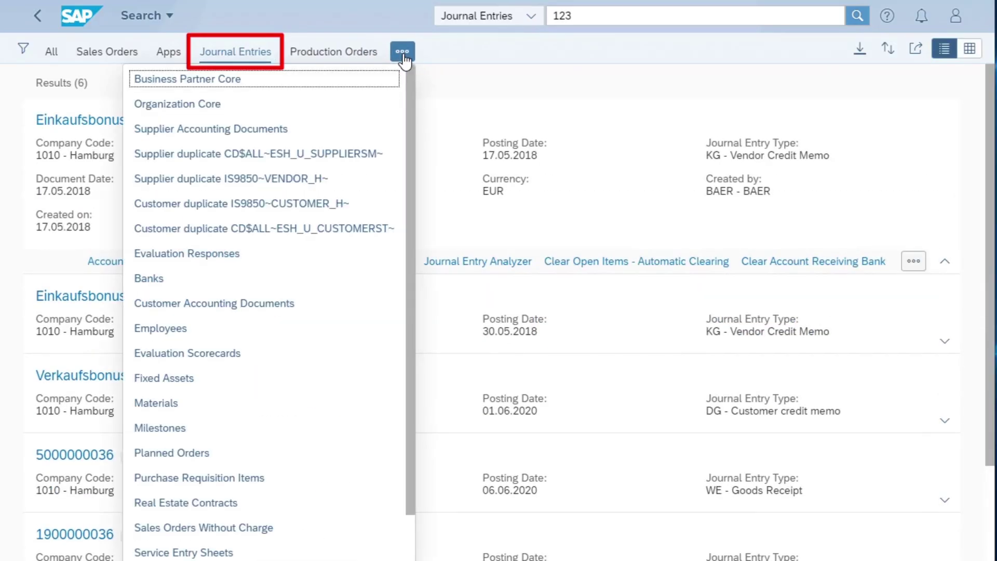
Step: Restrict the search for 123 to Banks and expand the details of the Testbank US 123 result
click(151, 278)
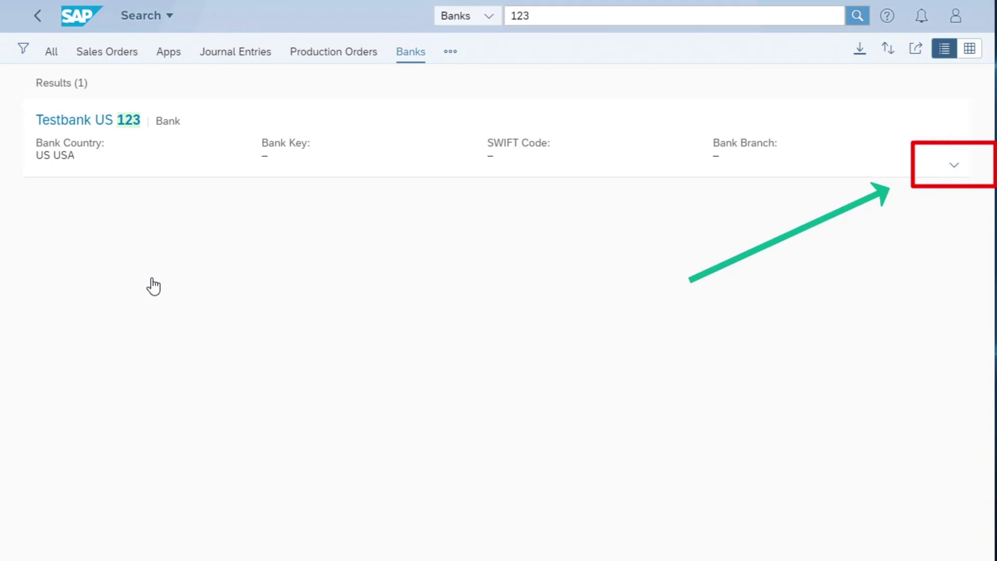
key(Return)
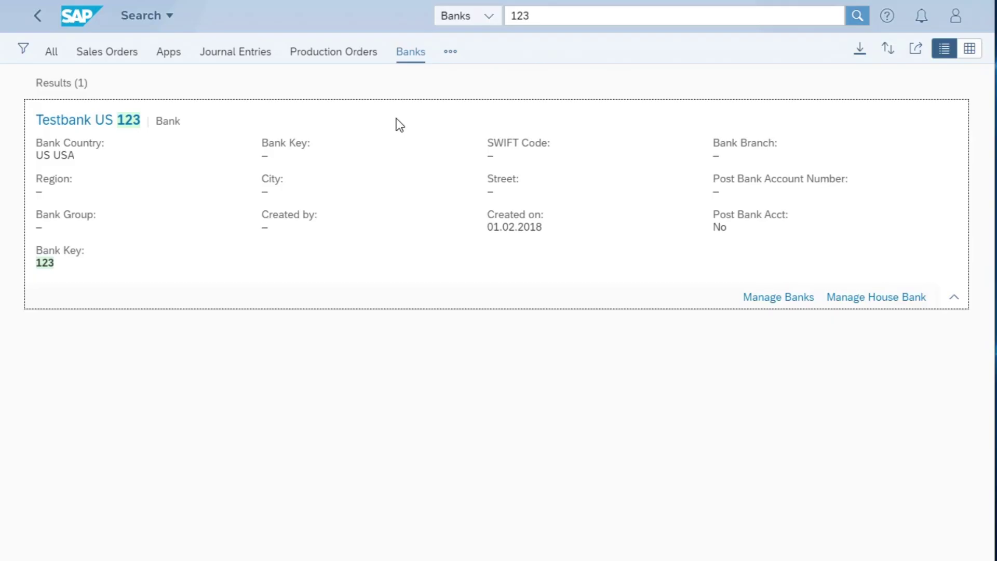
click(489, 19)
click(489, 20)
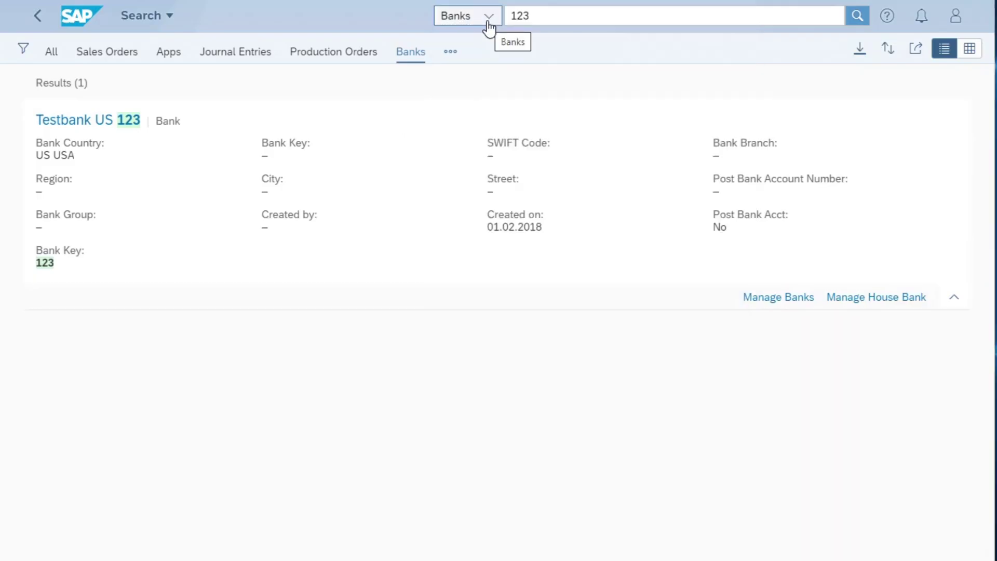
Step: Return to the Journal Entries results and review their search categories and filter criteria
click(239, 52)
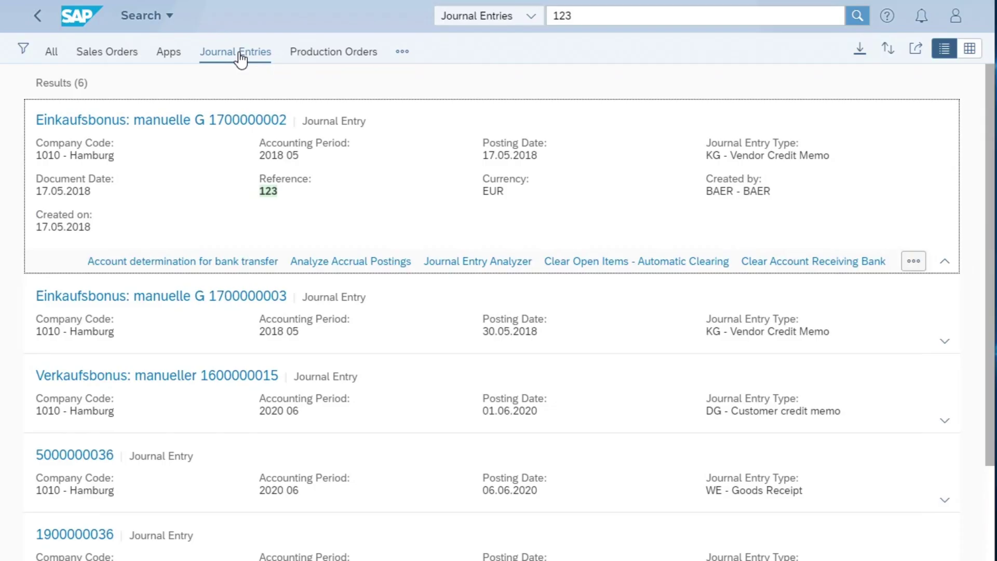
click(23, 51)
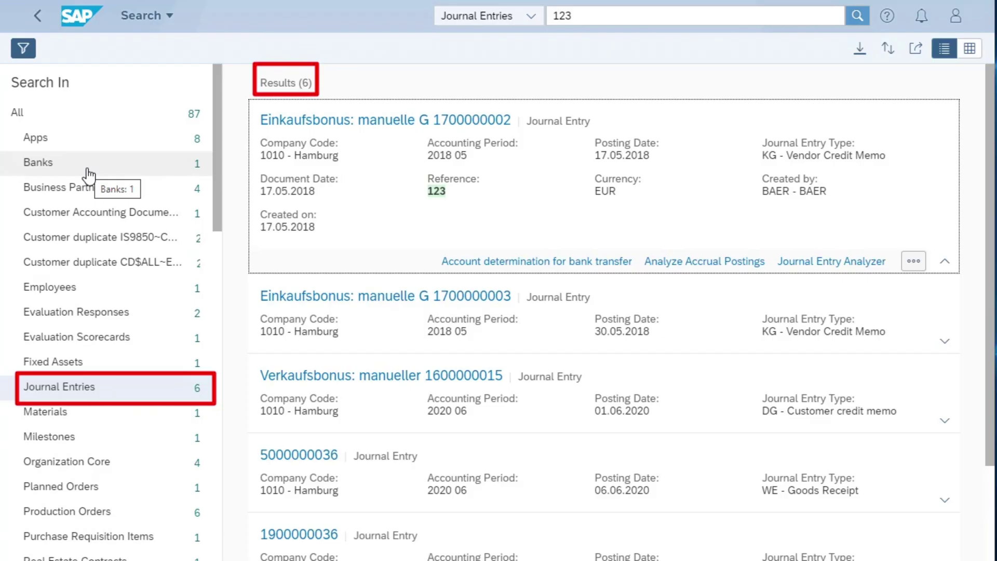
scroll(89, 176, down, 2)
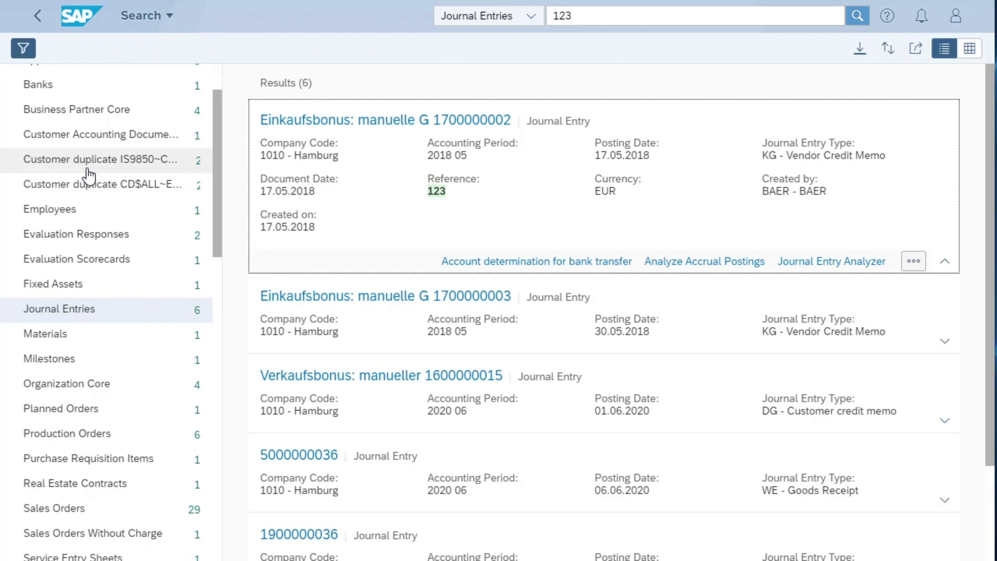
scroll(88, 176, down, 2)
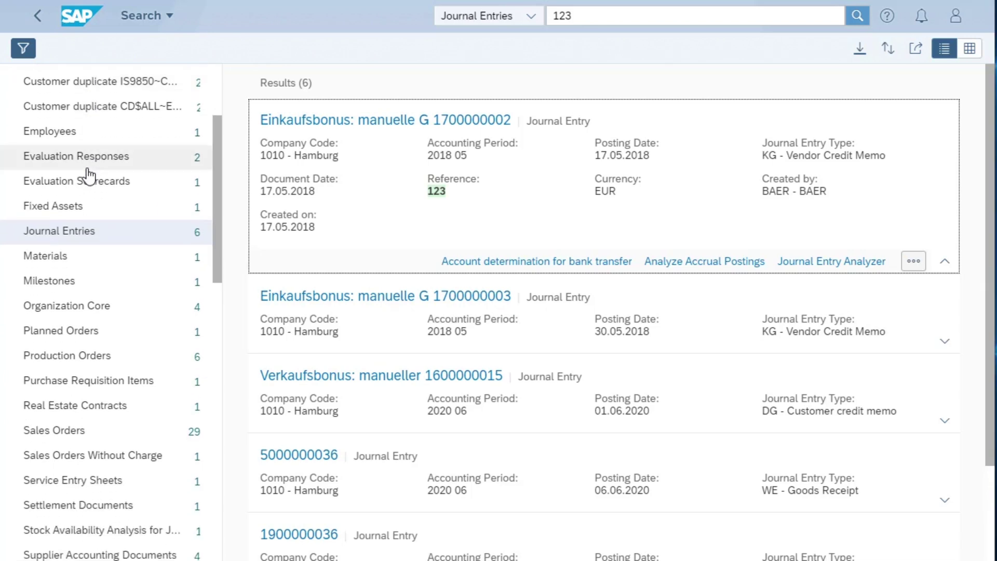
scroll(88, 175, down, 10)
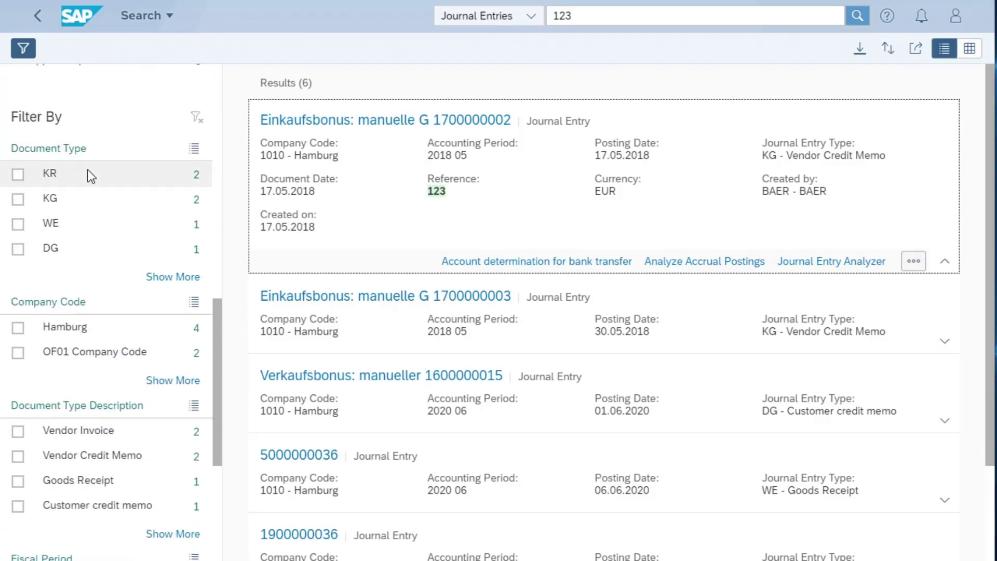
scroll(89, 176, down, 2)
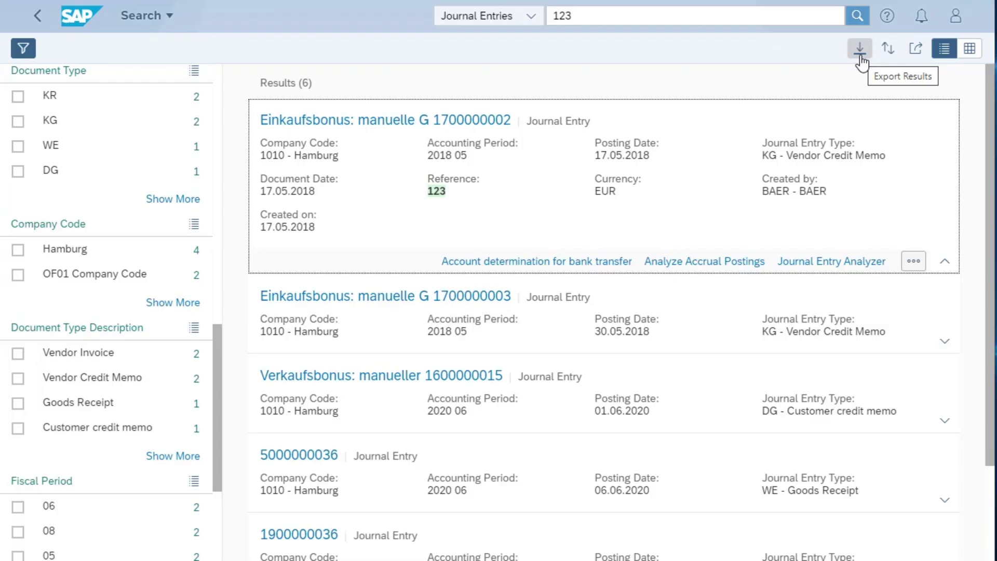
Step: Review the sort options for the journal entry results without applying a new sorting
click(889, 57)
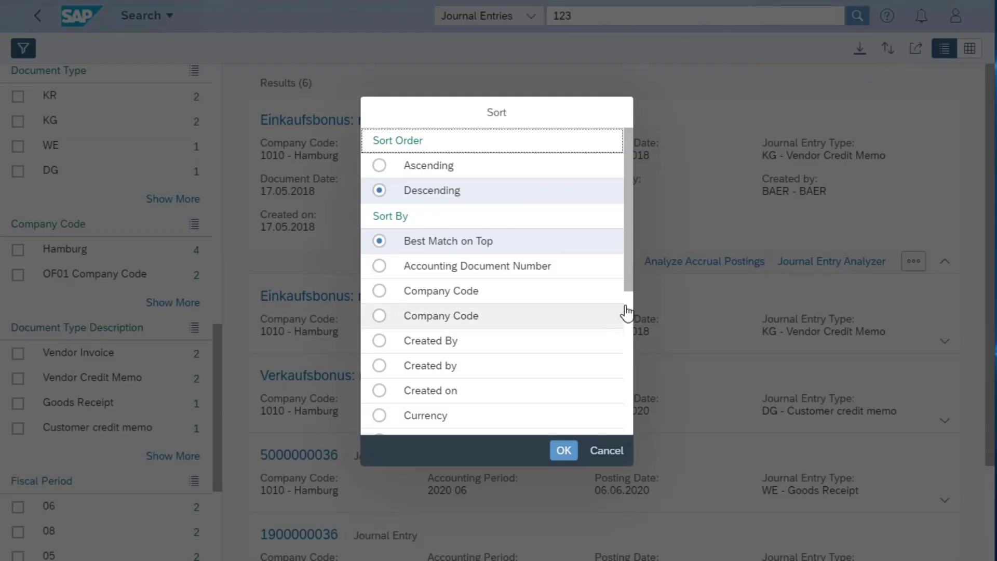
drag(628, 287, 610, 410)
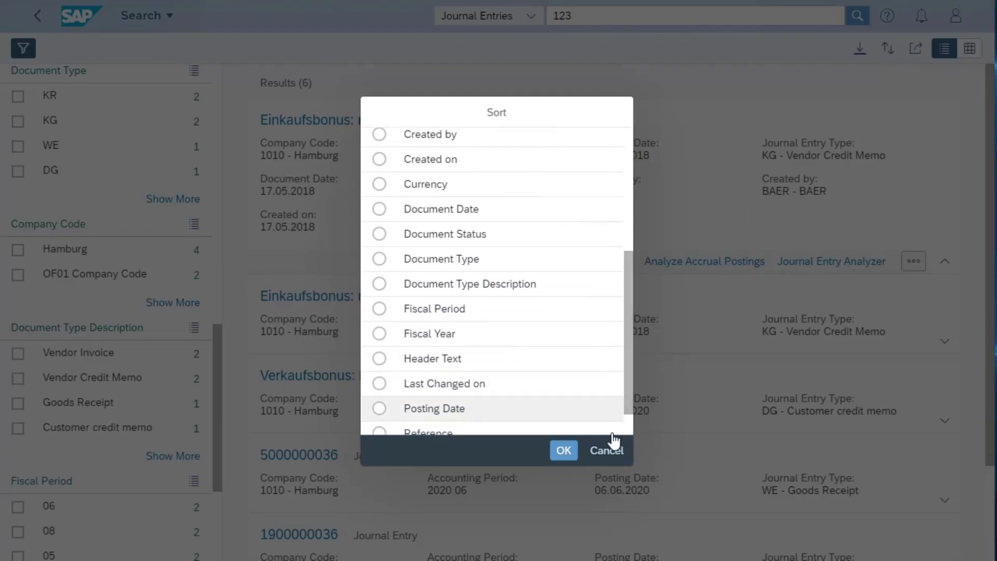
click(606, 450)
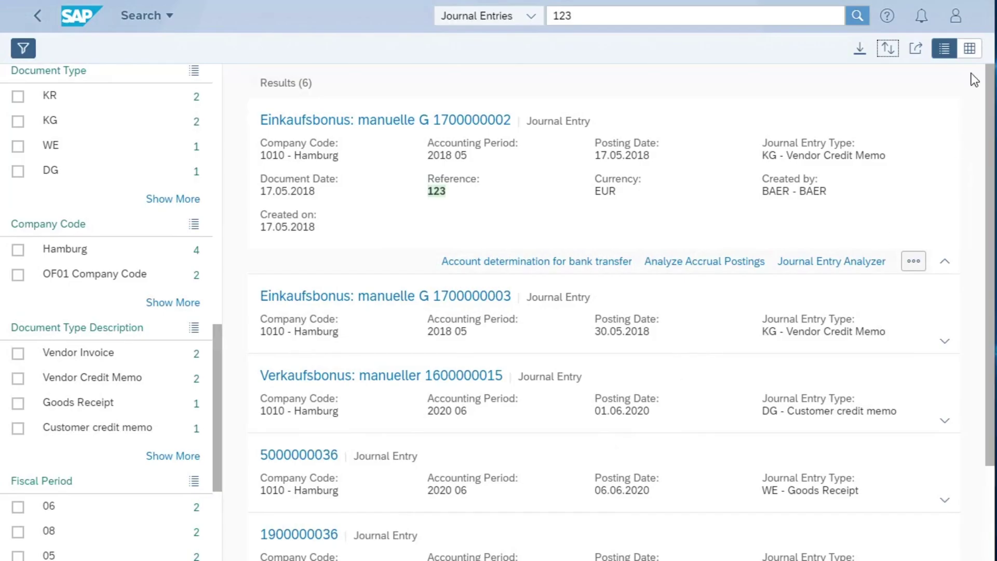
Step: Show the journal entry results as a table without the filter area, and review the columns available for it
click(969, 50)
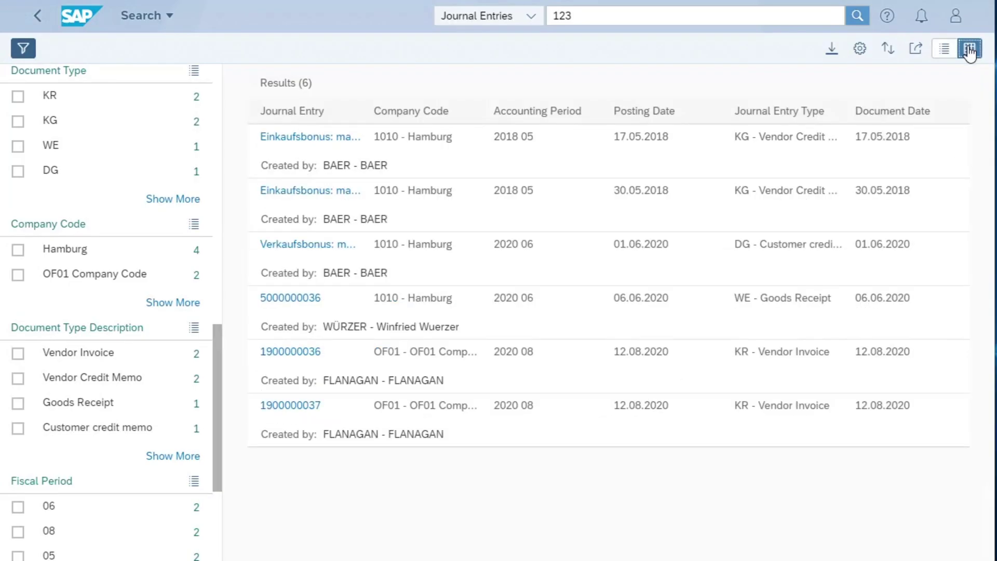
click(32, 53)
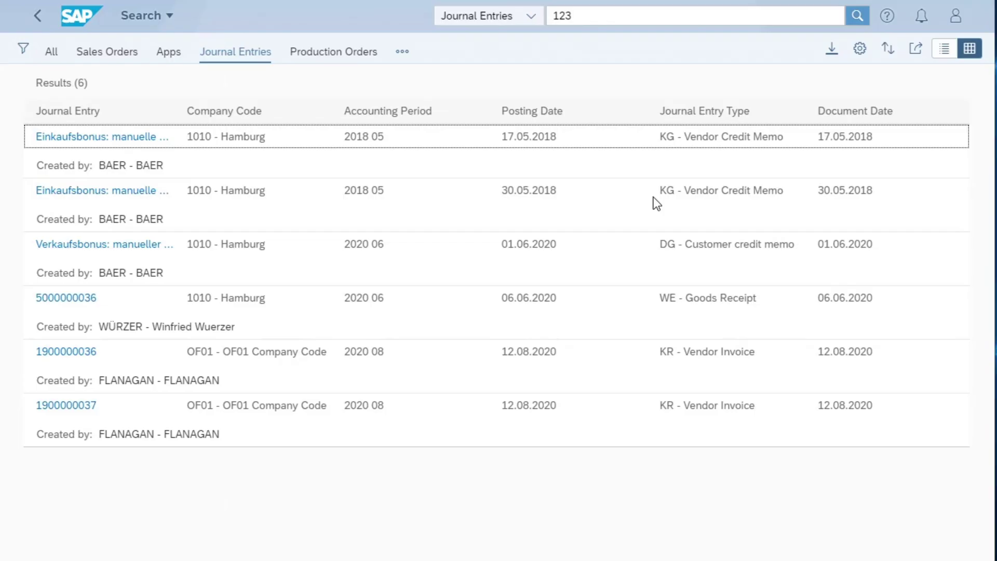
click(862, 50)
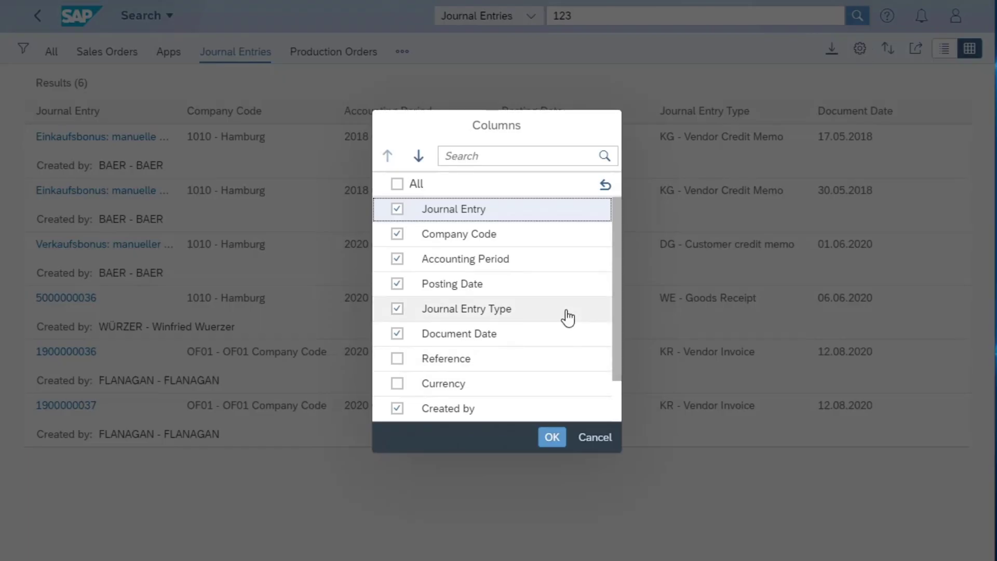
scroll(558, 322, down, 2)
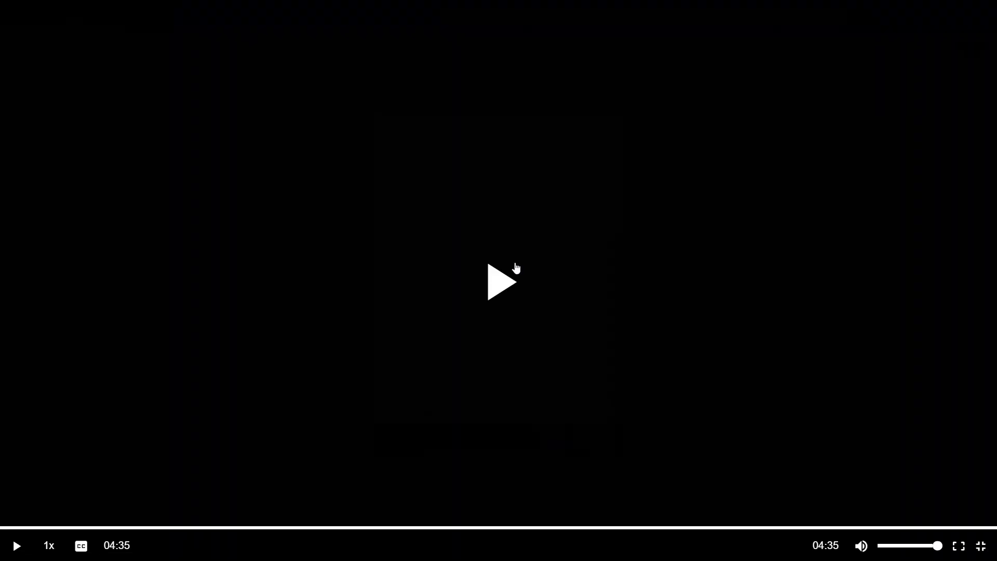
click(516, 268)
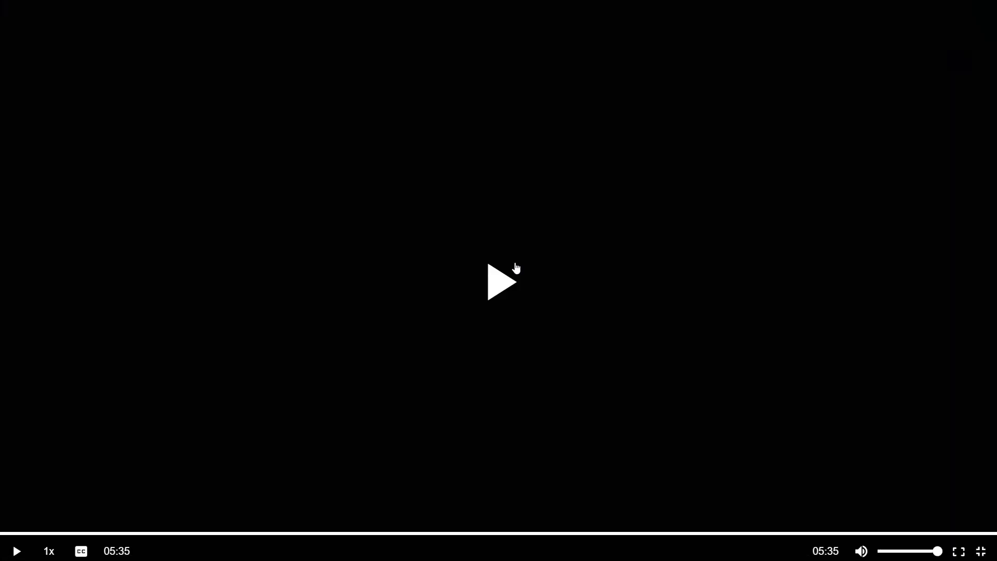
click(516, 268)
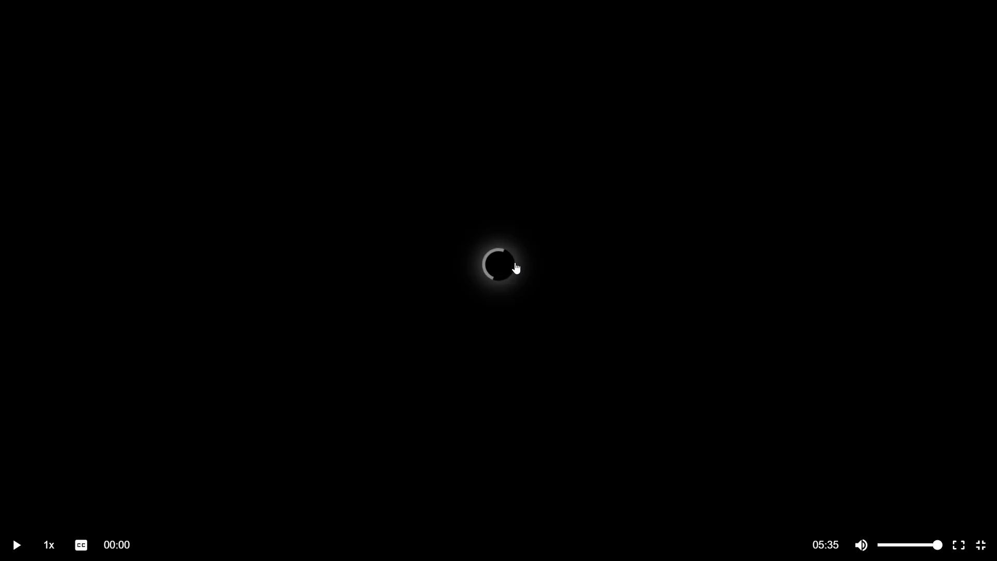
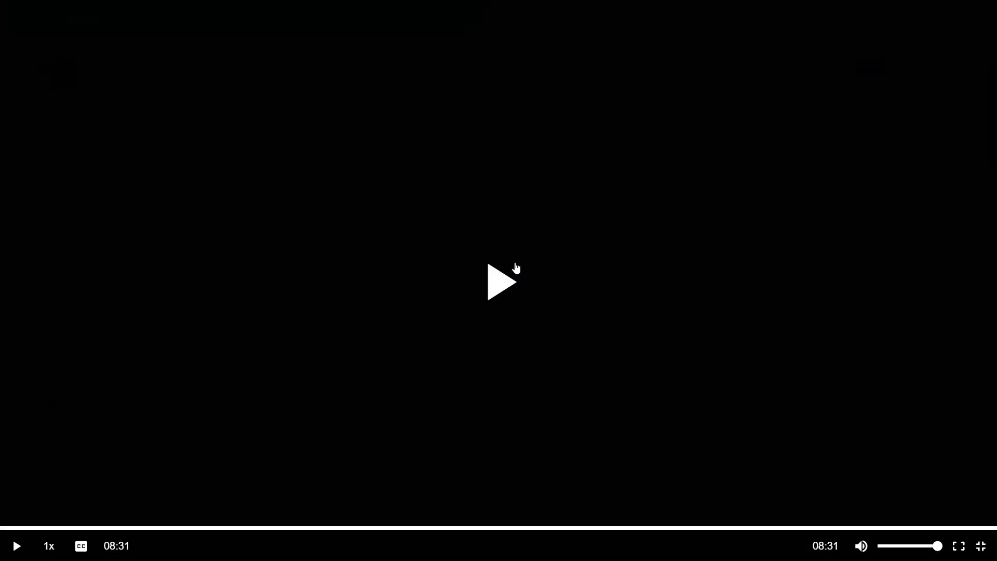
click(516, 266)
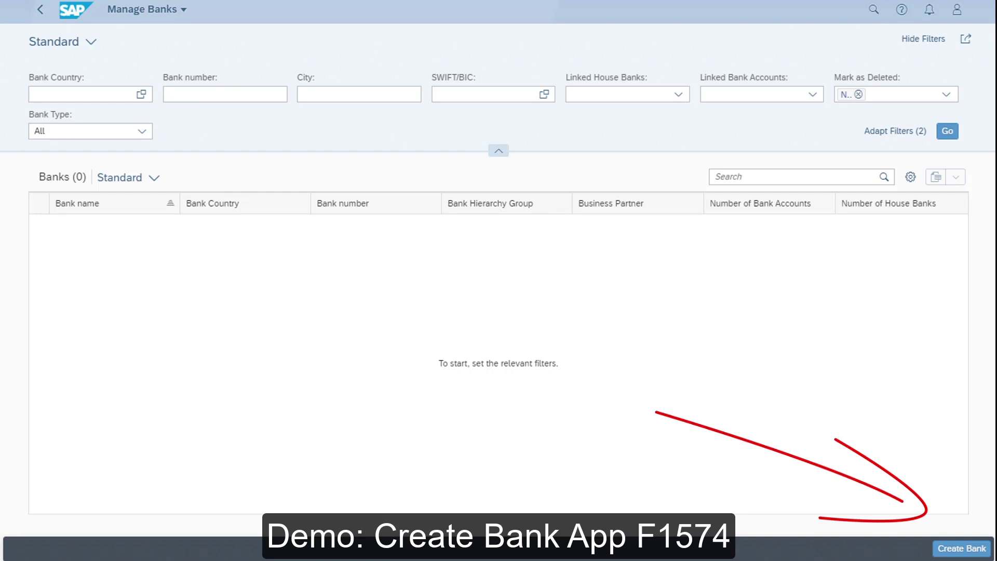
Step: Start creating a bank with bank country US and CITIUS33CHI as both the bank key and the SWIFT/BIC
click(965, 549)
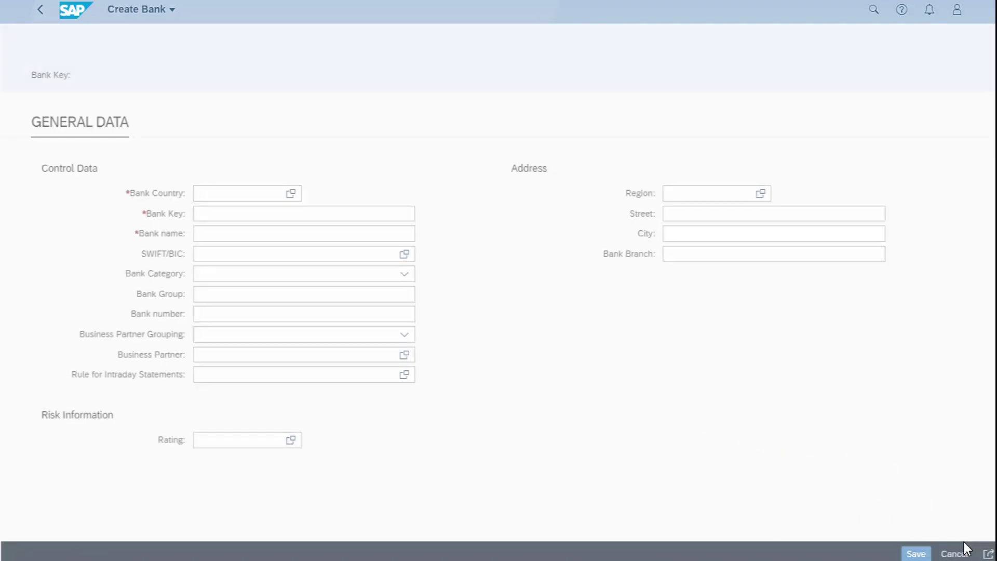
click(213, 194)
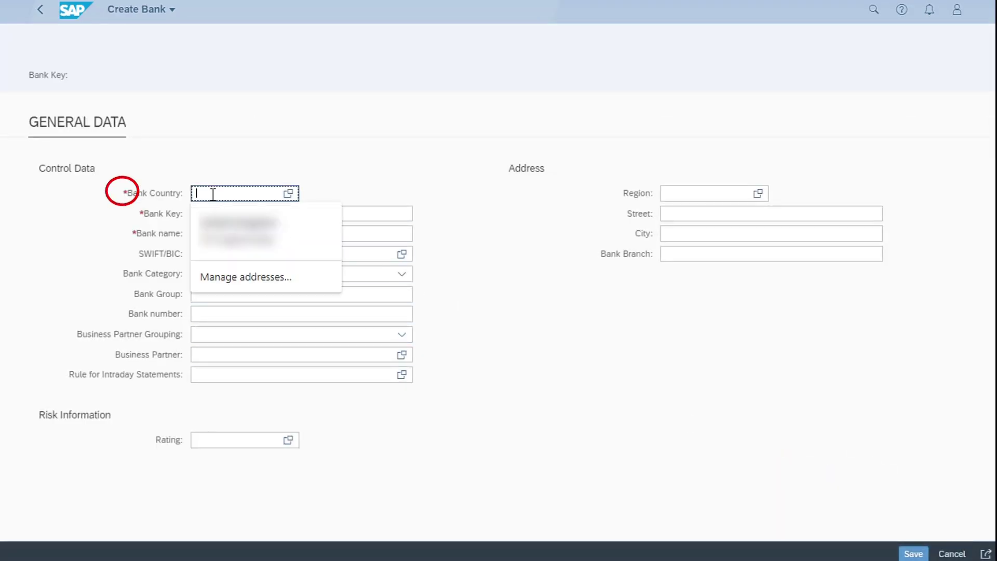
text(US)
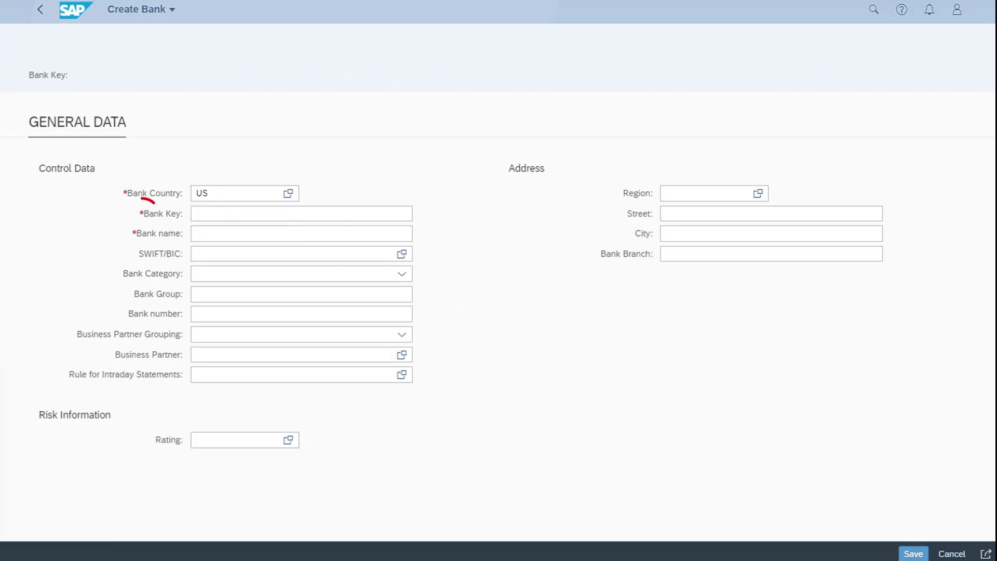
click(202, 210)
text(CITIUS33CHI)
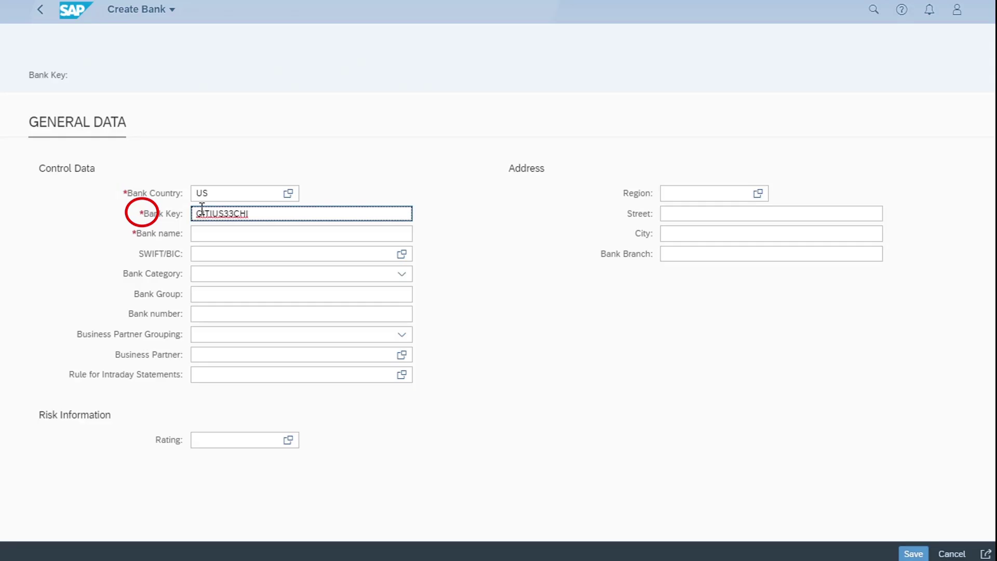
click(204, 252)
text(CITIUS33CHI)
Step: Name the new bank Citibank International, set its city to Chicago, and save it
click(205, 234)
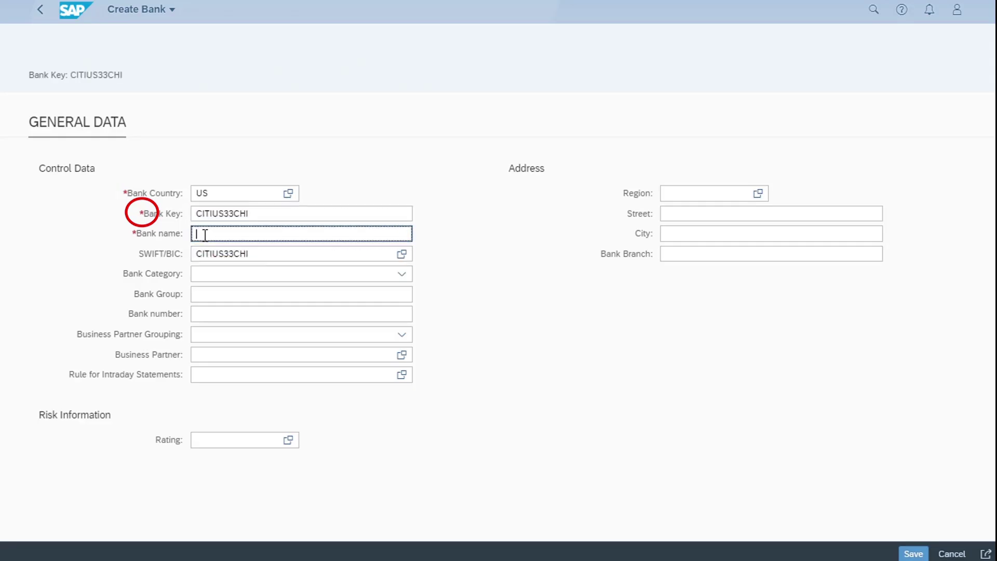
text(Cit)
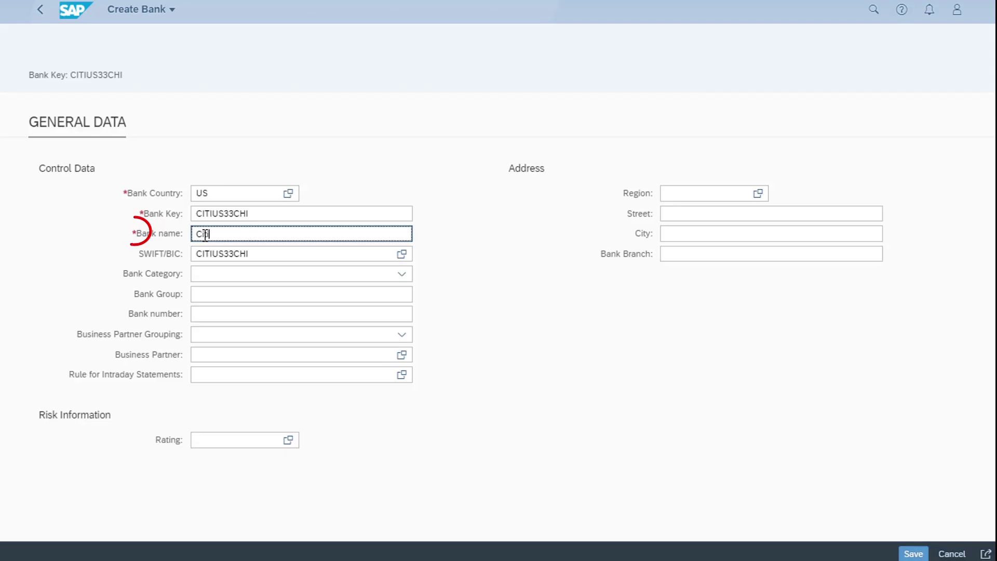
text(ibank International)
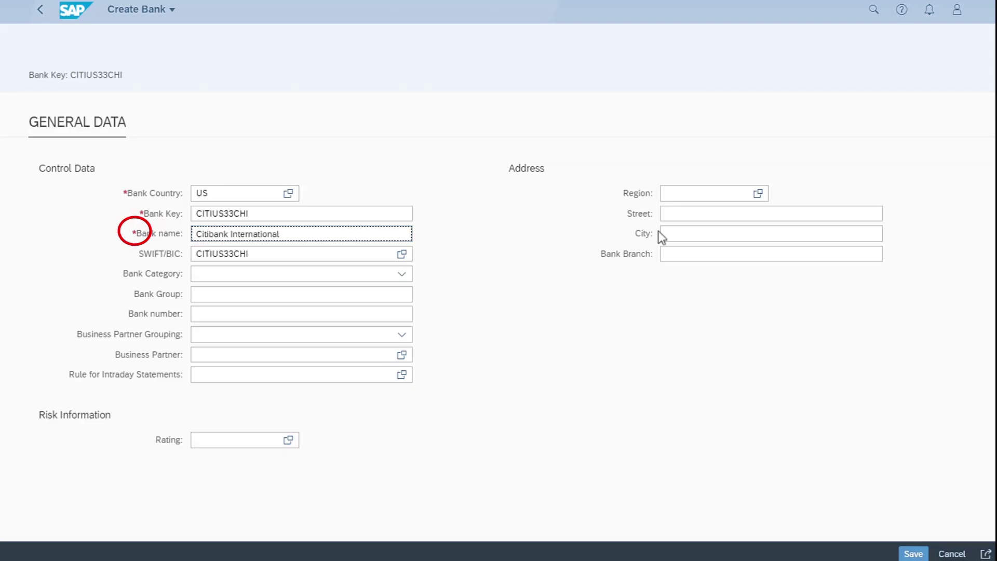
click(686, 232)
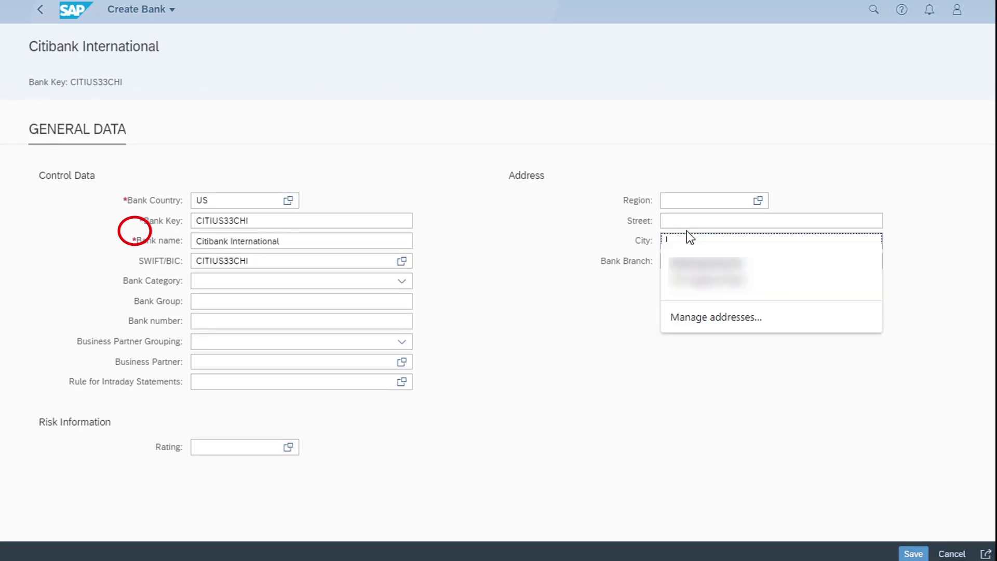
text(Chicago)
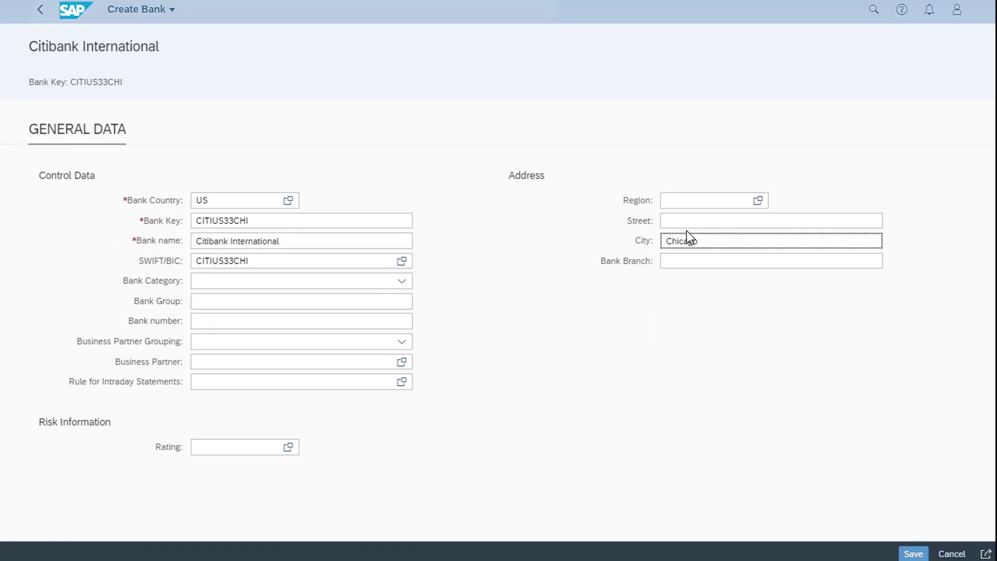
click(394, 281)
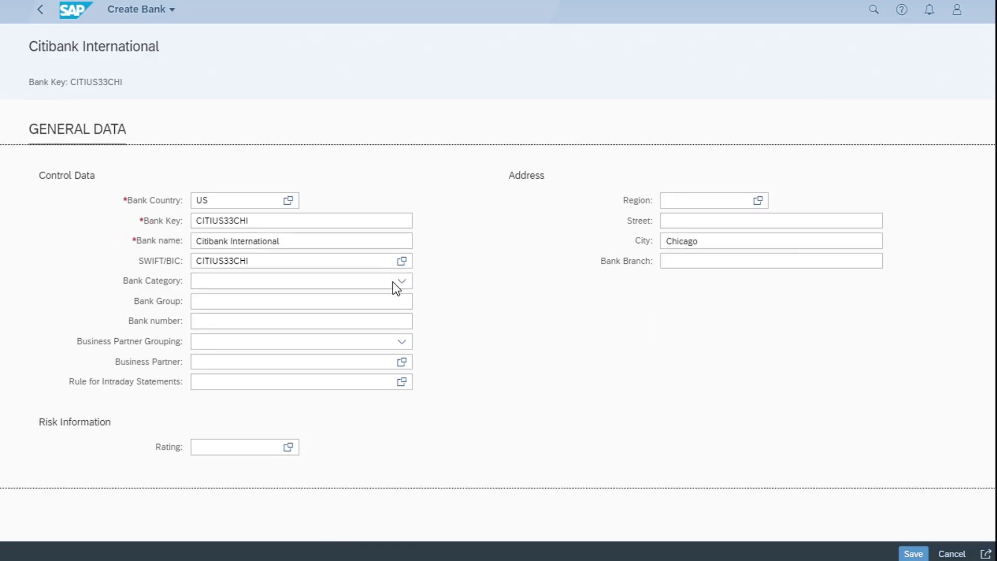
click(913, 553)
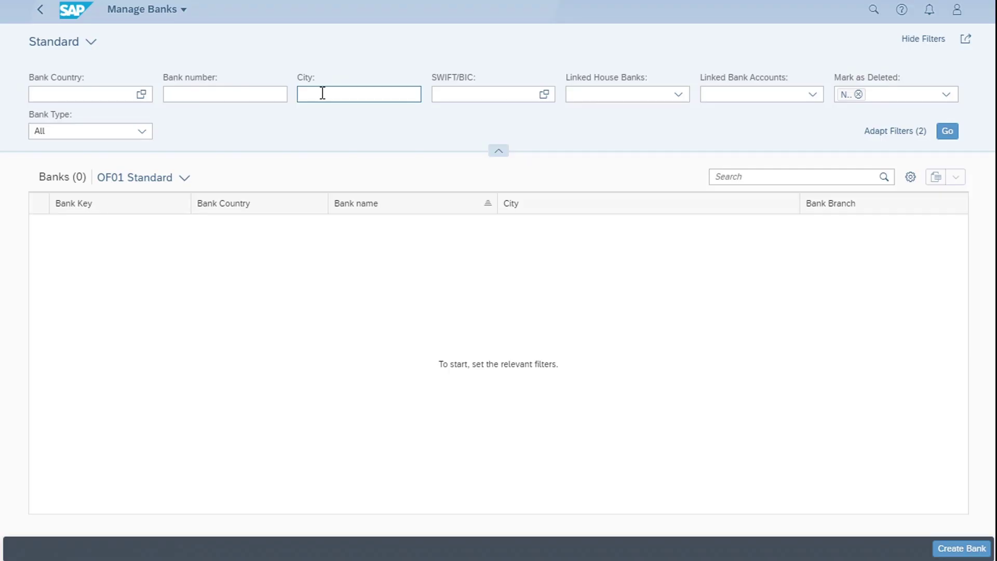
Step: Filter the list of banks by the city Chicago
click(322, 93)
text(Ch)
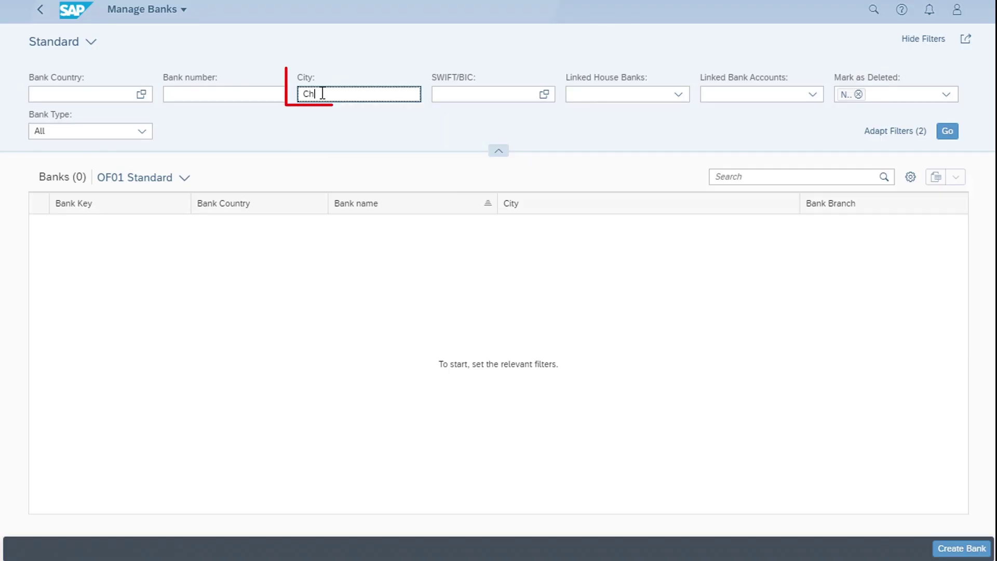
text(icago)
click(947, 133)
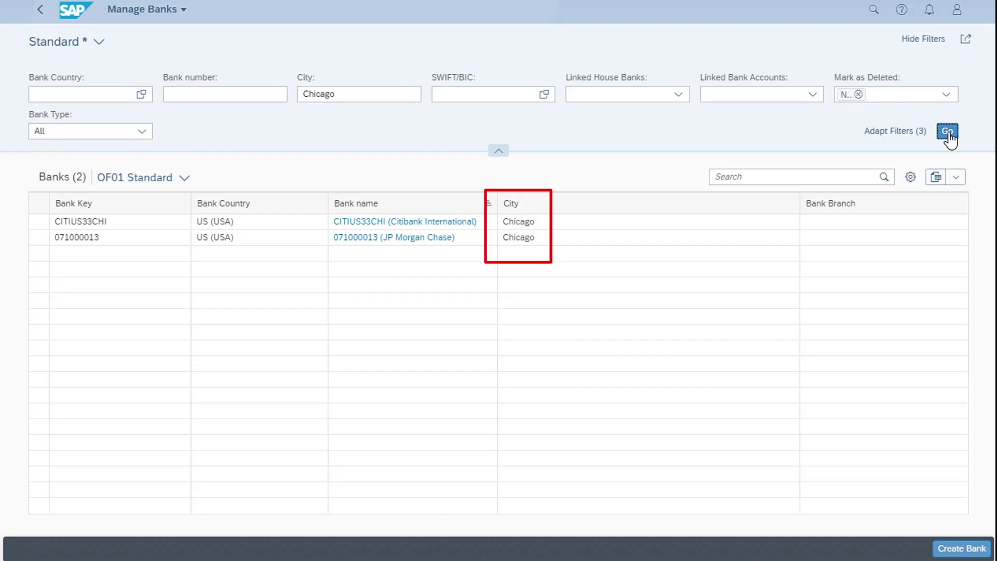
Step: Open the Citibank International bank record, set its bank branch to Chicago, and save it
click(391, 223)
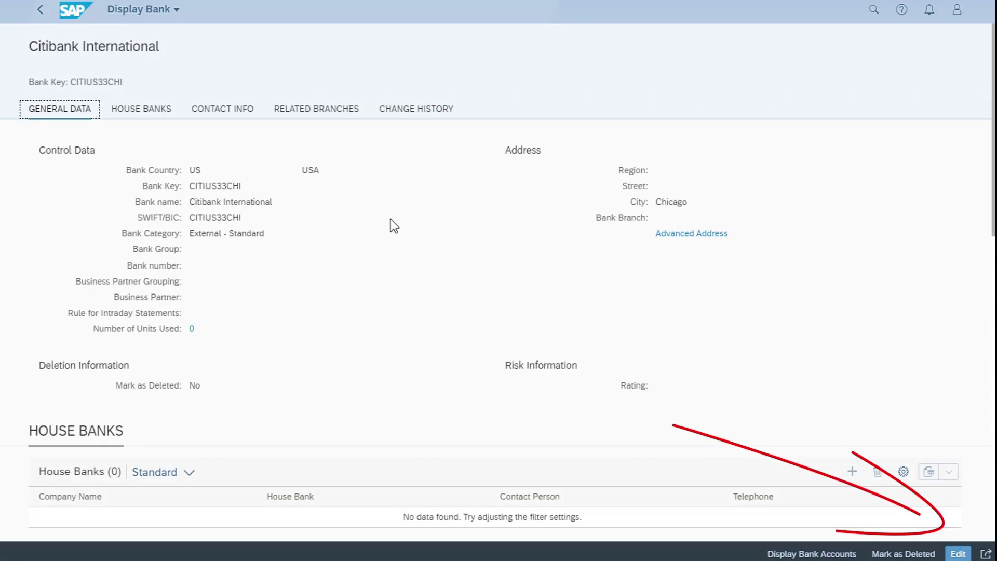
click(957, 553)
click(675, 234)
text(Chicago)
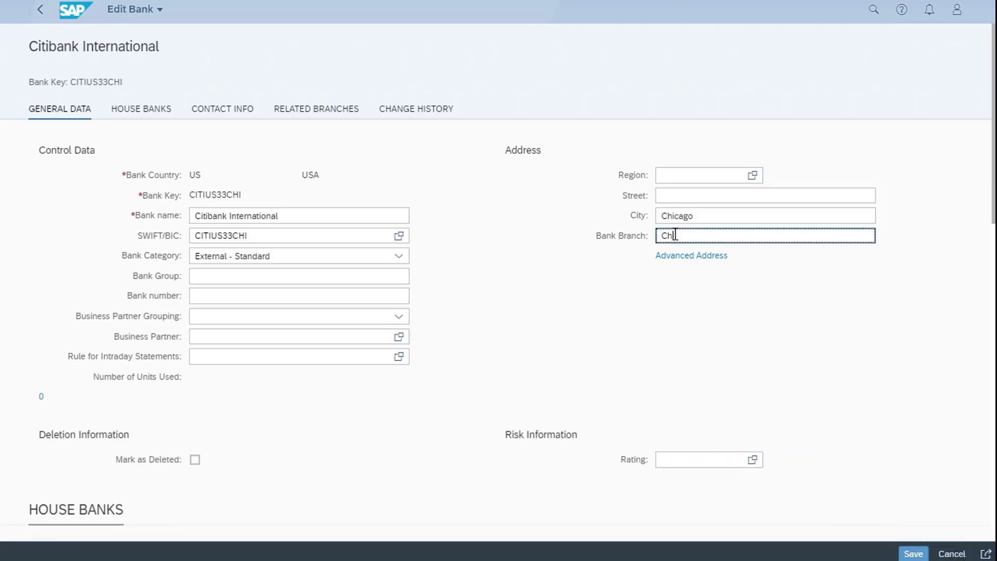
click(914, 554)
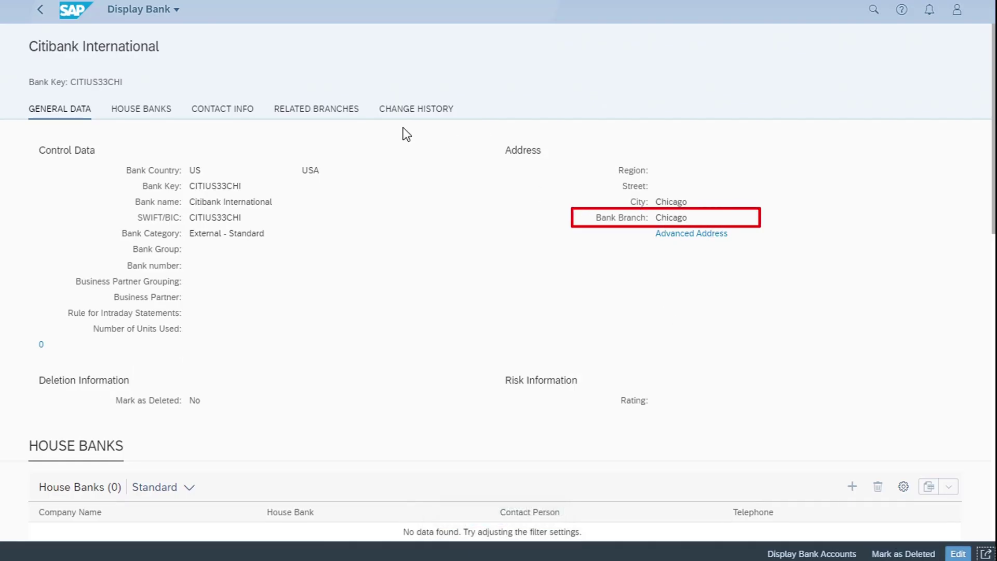
Step: Return to the list of banks and add the Creator column to the table
click(40, 10)
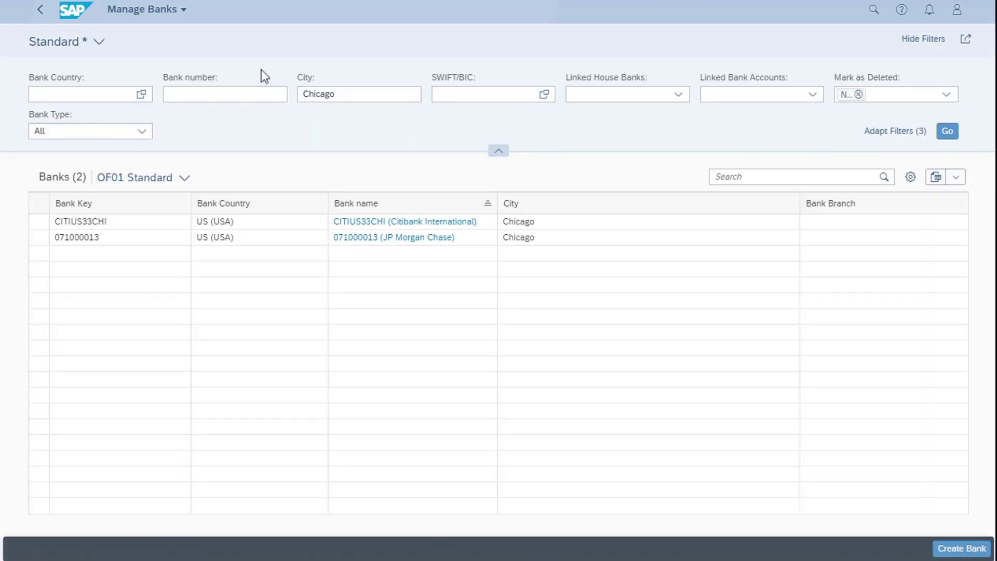
click(910, 177)
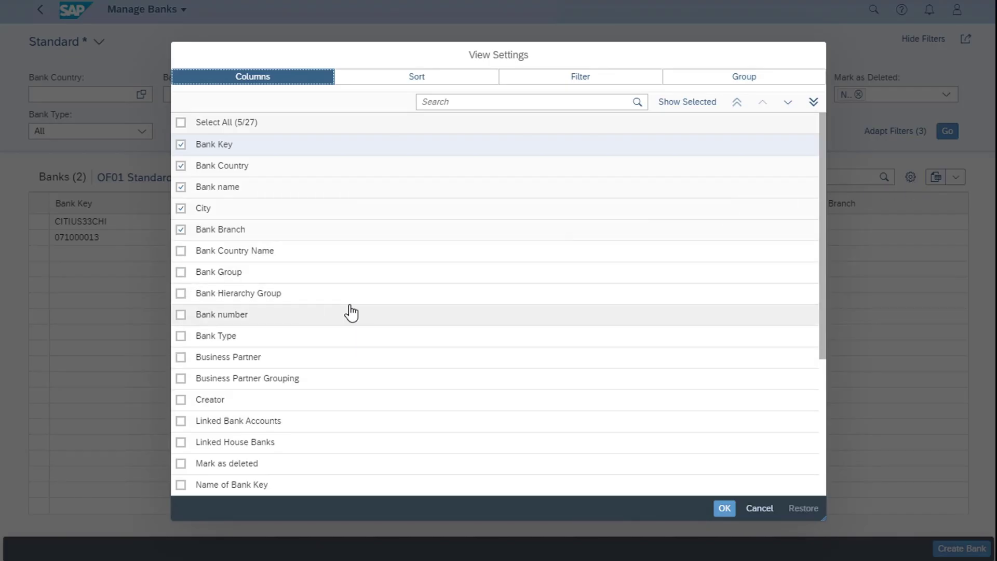
click(181, 400)
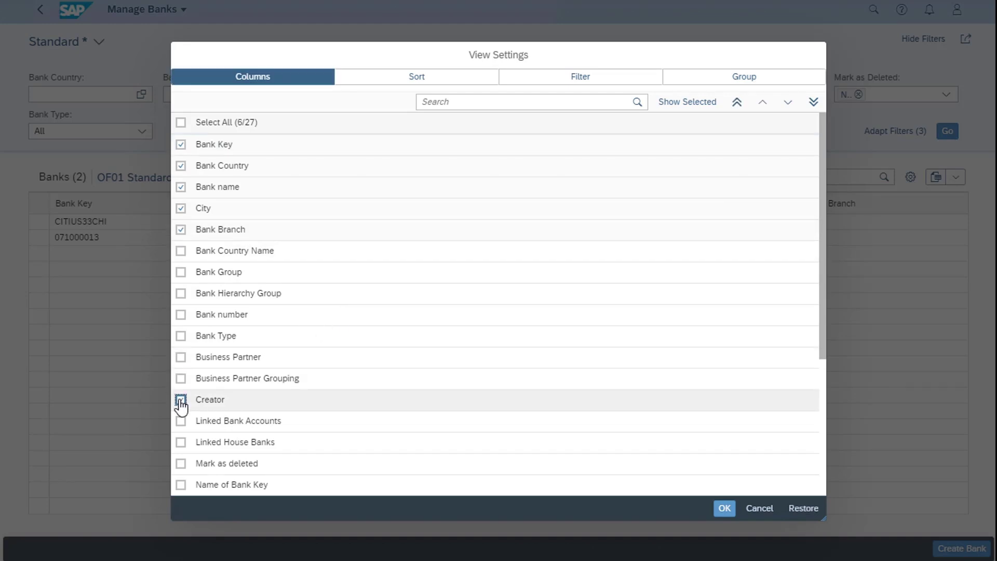
click(724, 508)
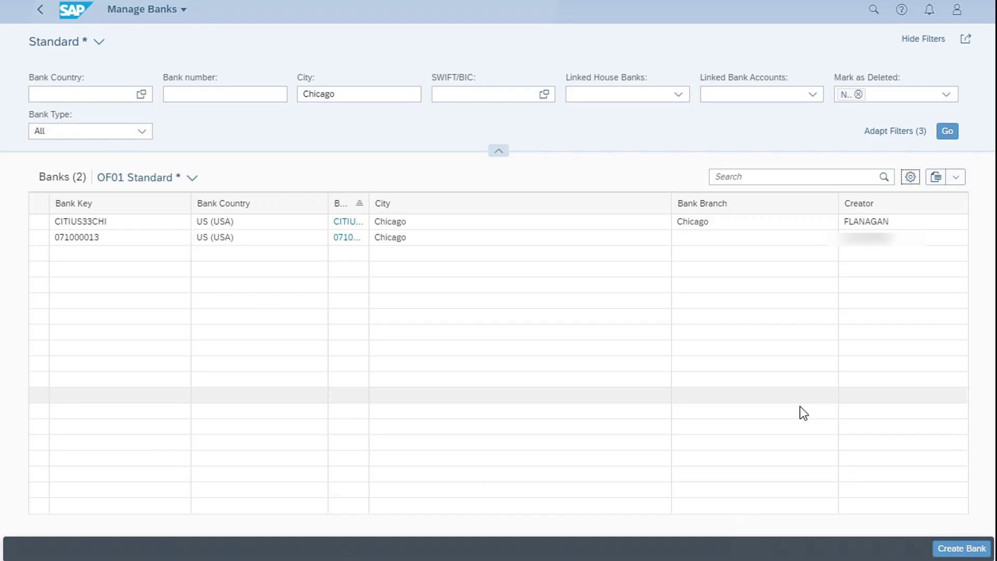
Step: Move the Creator column to the first position in the banks table
click(911, 179)
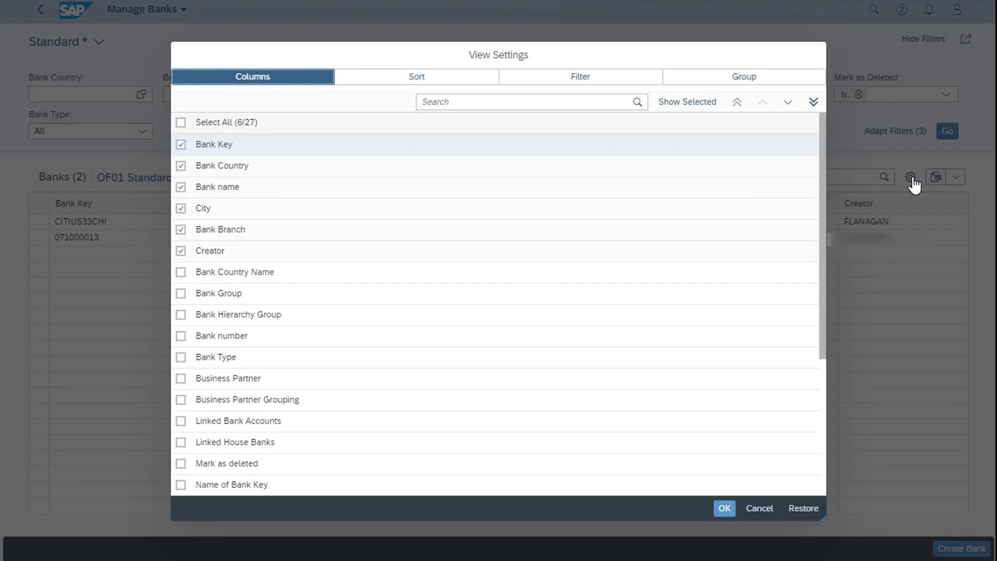
click(312, 257)
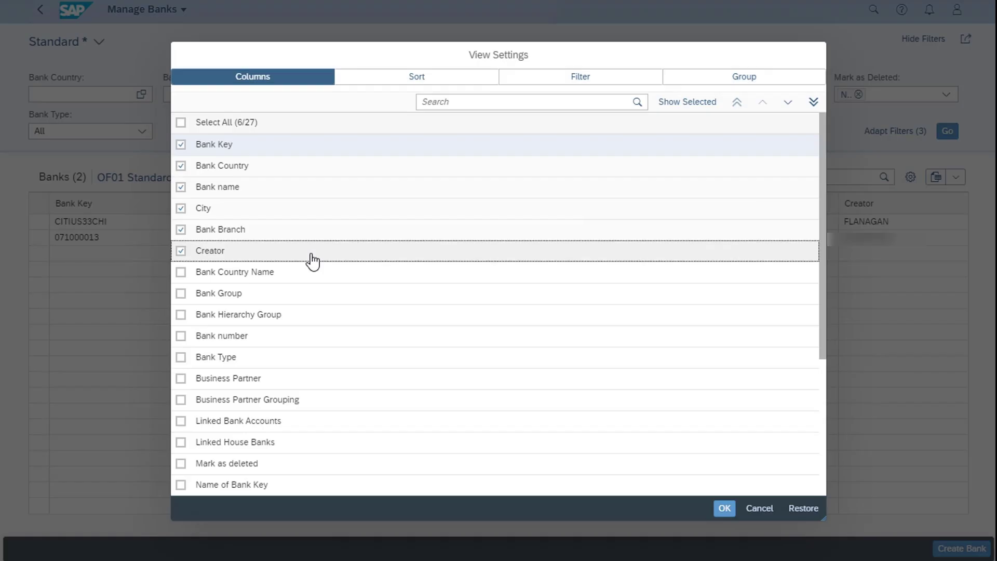
click(737, 103)
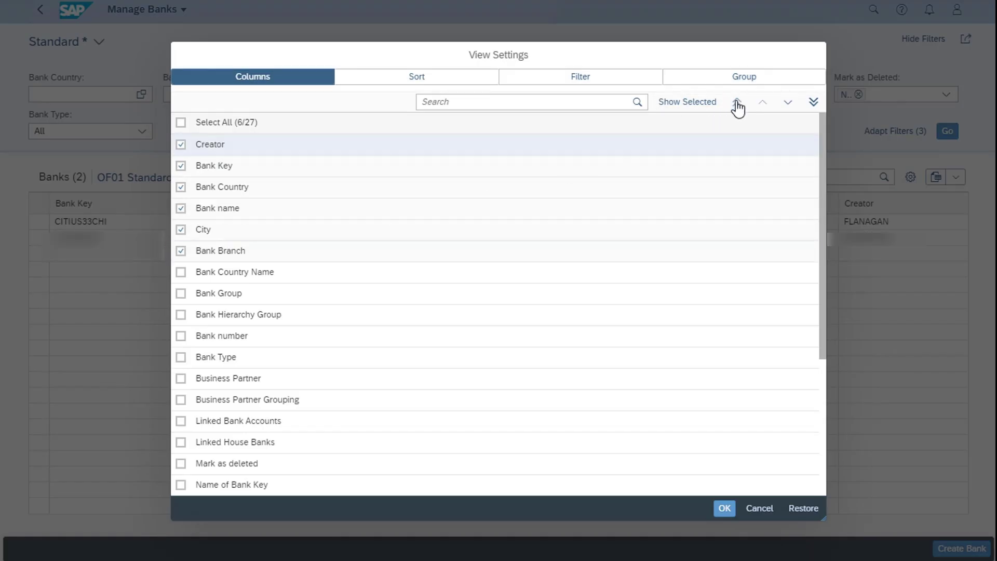
click(723, 508)
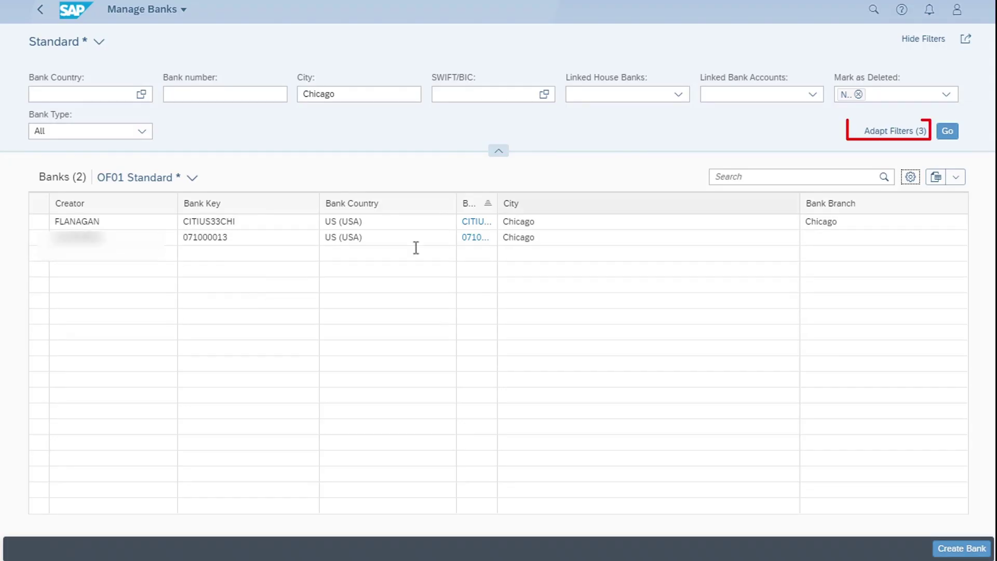
Step: Add Creator as an additional bank filter on the filter bar and apply the adapted filters
click(885, 131)
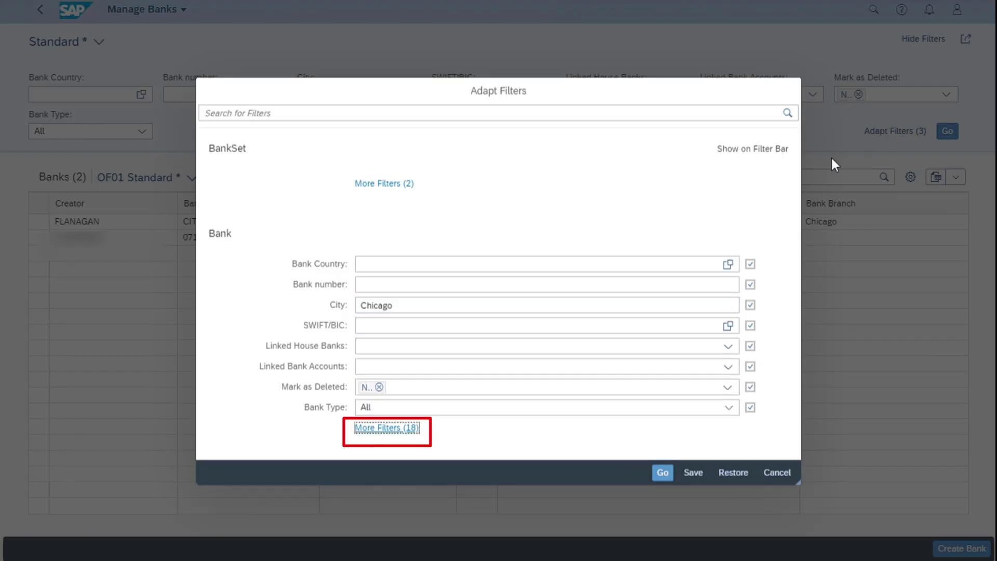
click(401, 428)
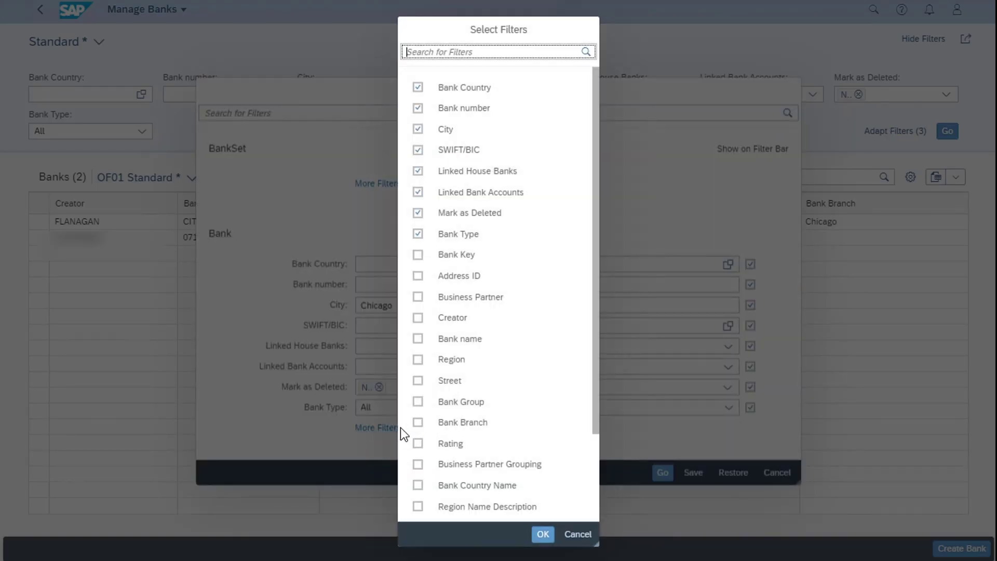
click(418, 319)
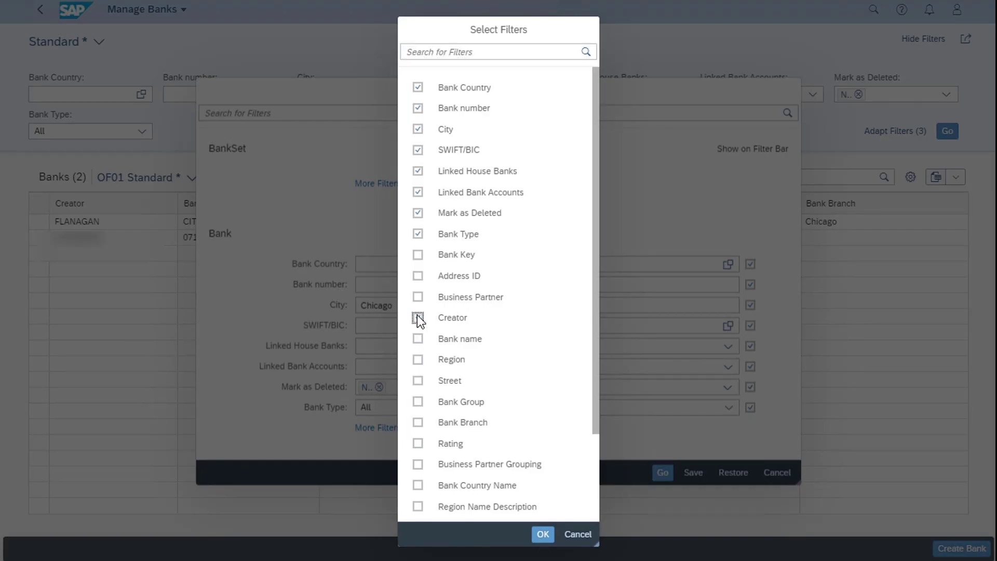
click(542, 534)
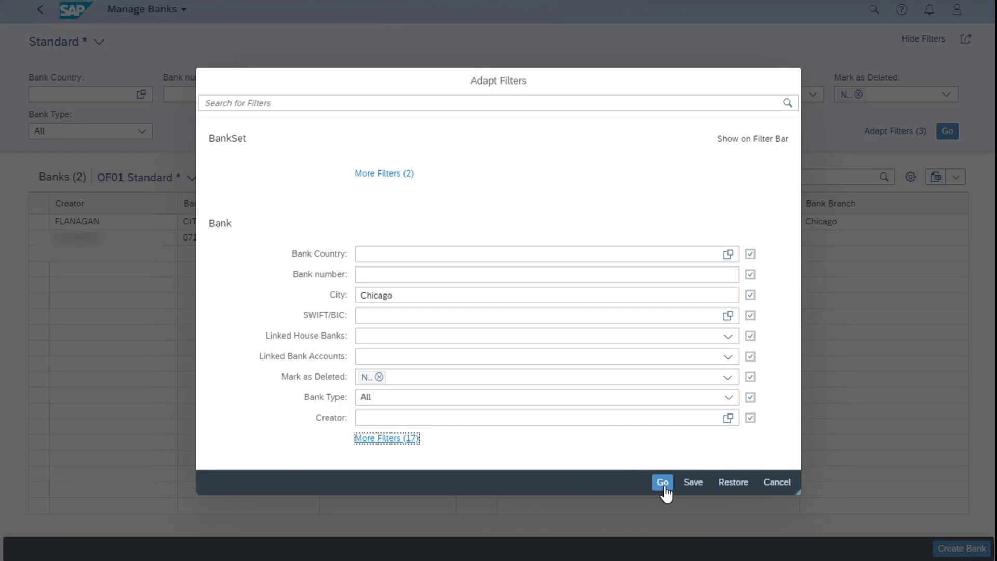
click(663, 485)
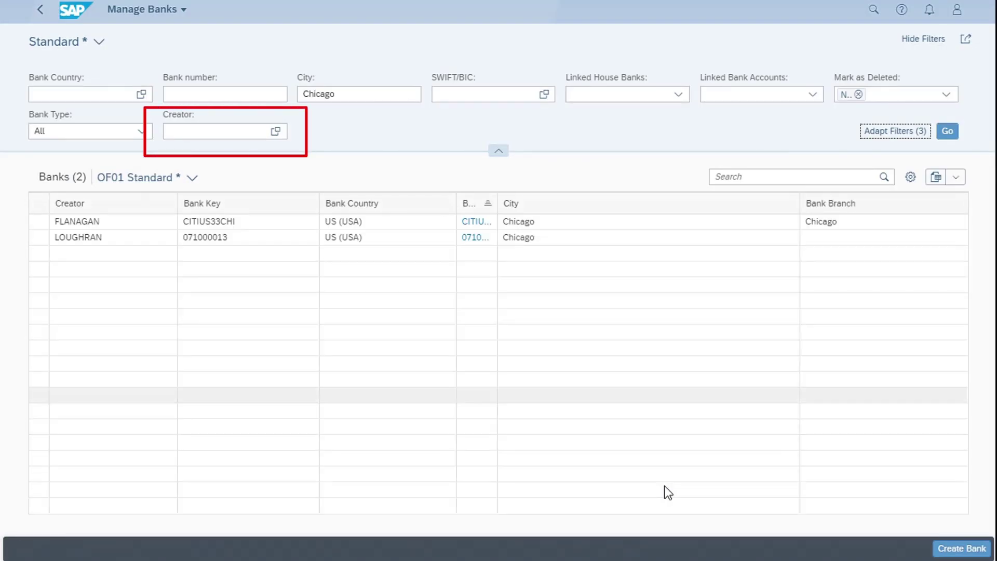
click(211, 137)
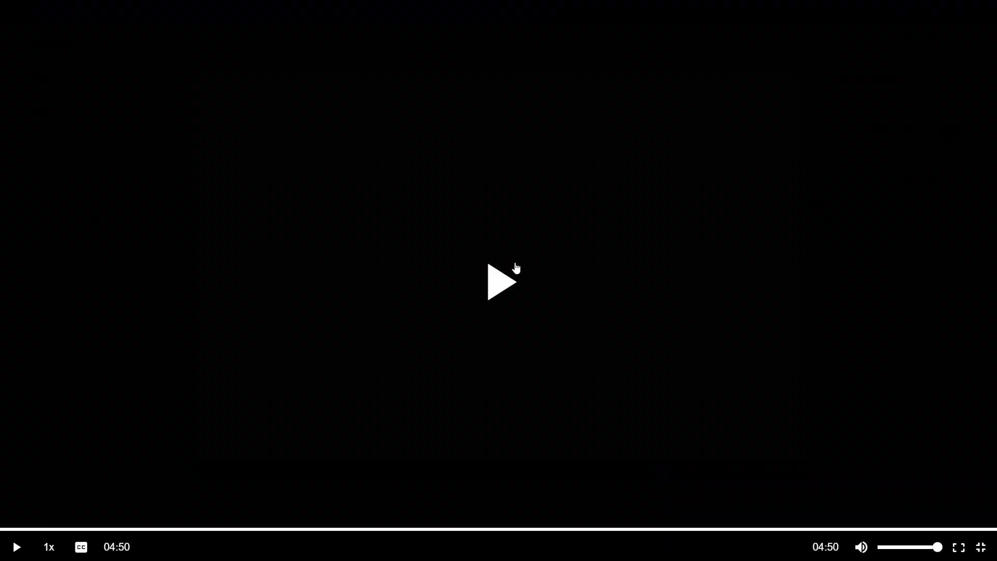
click(516, 267)
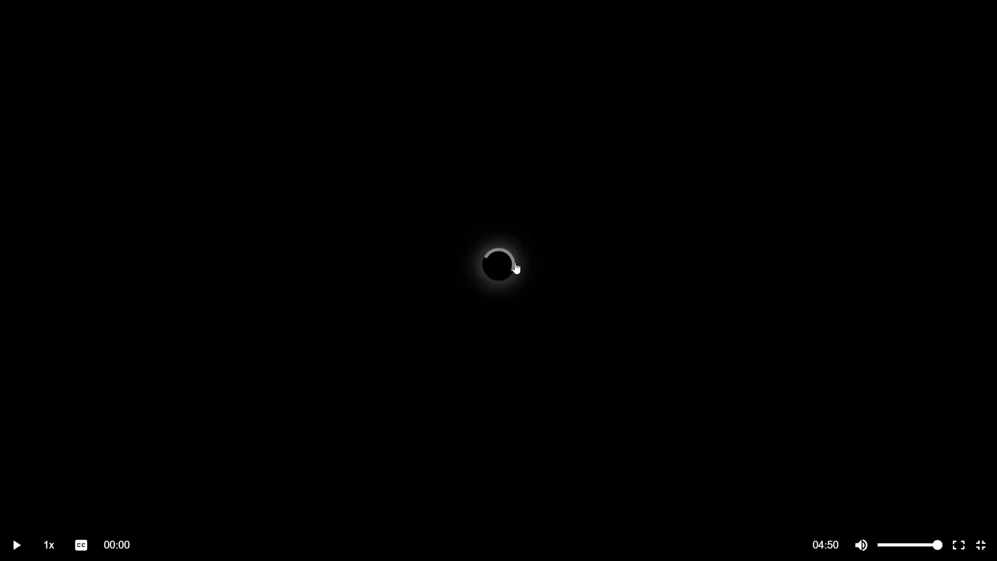
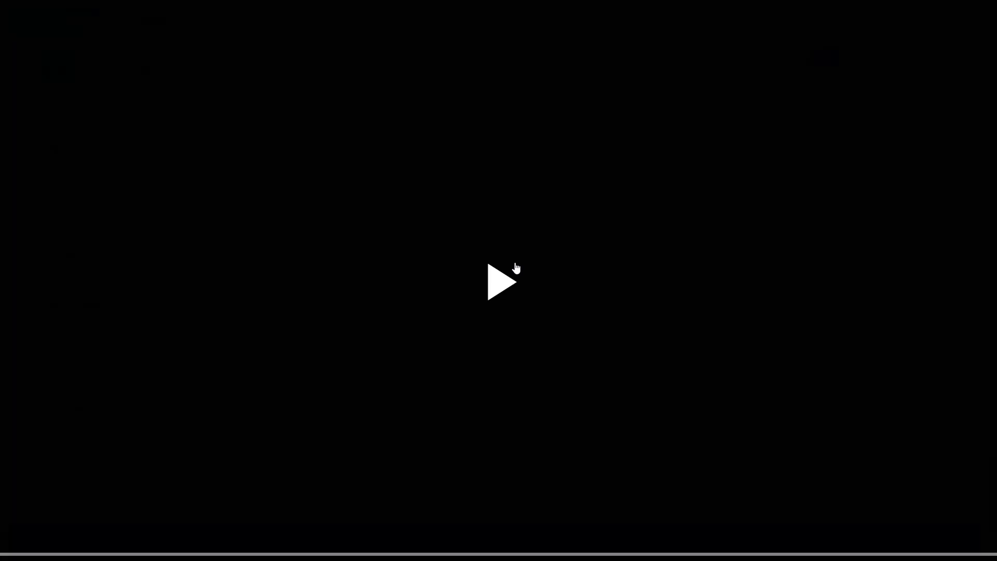
click(516, 268)
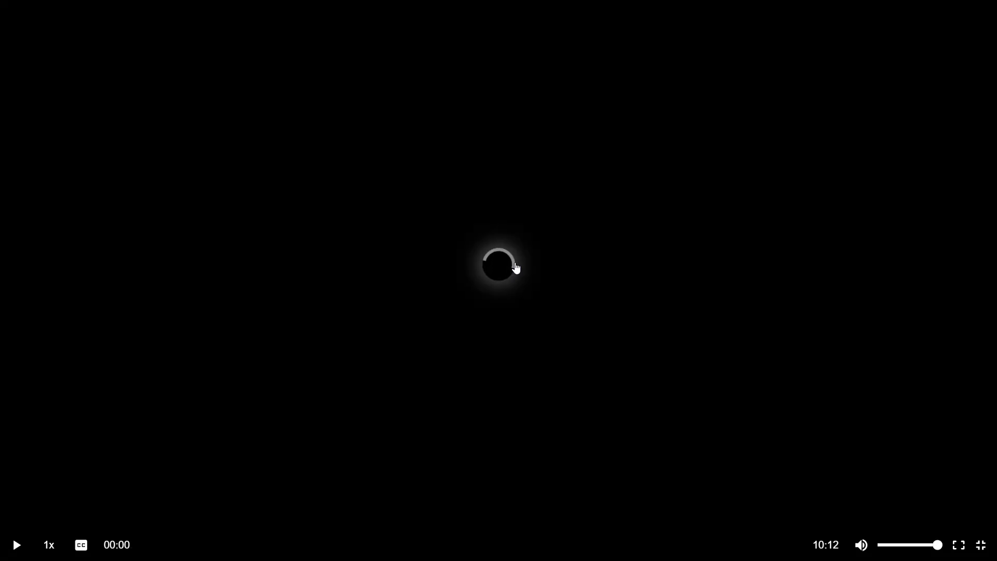